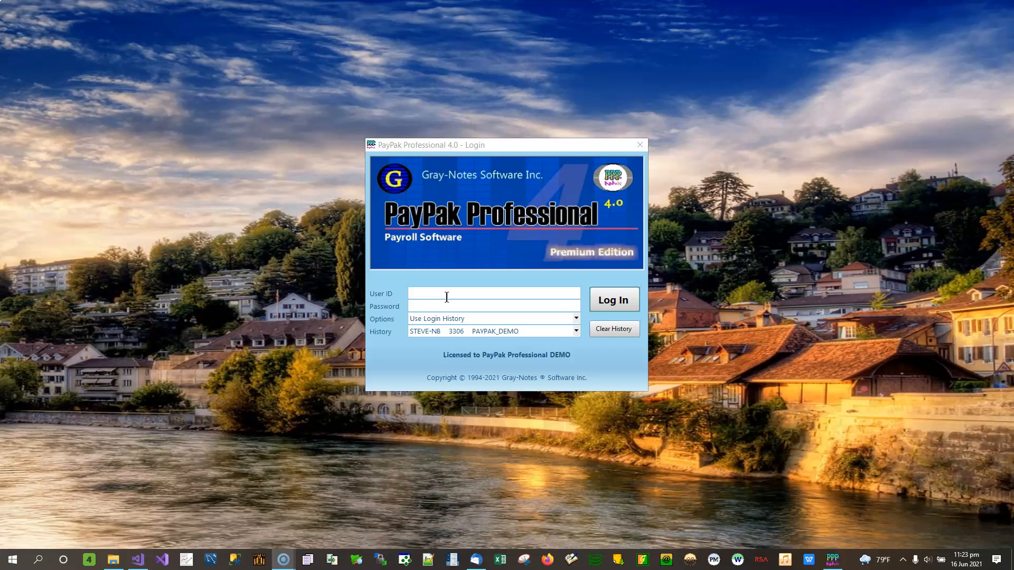
Log in with the user ID and account password, and open the Payslips window
{"action": "left_click", "coordinate": [436, 294]}
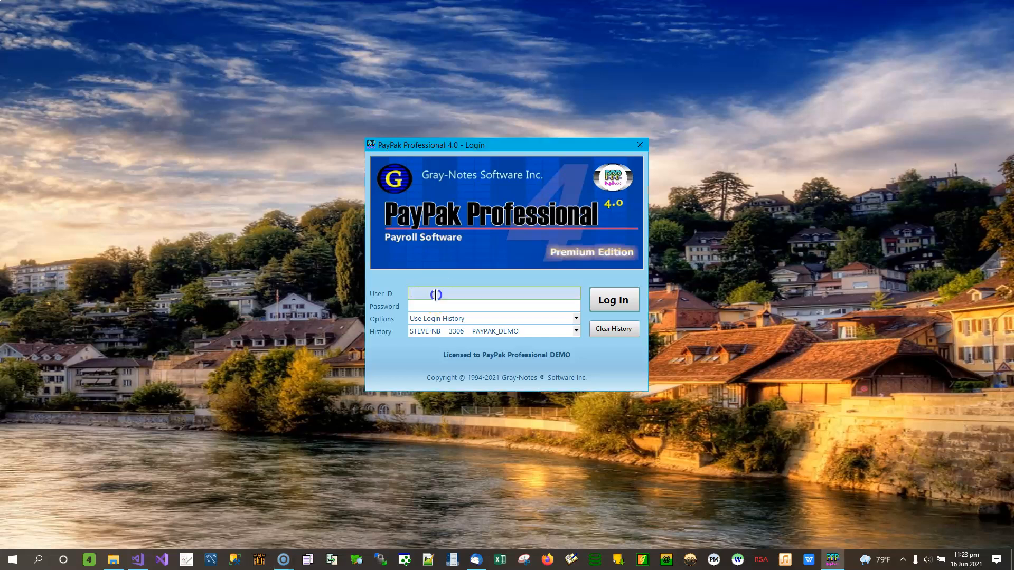
{"action": "key", "text": "Tab"}
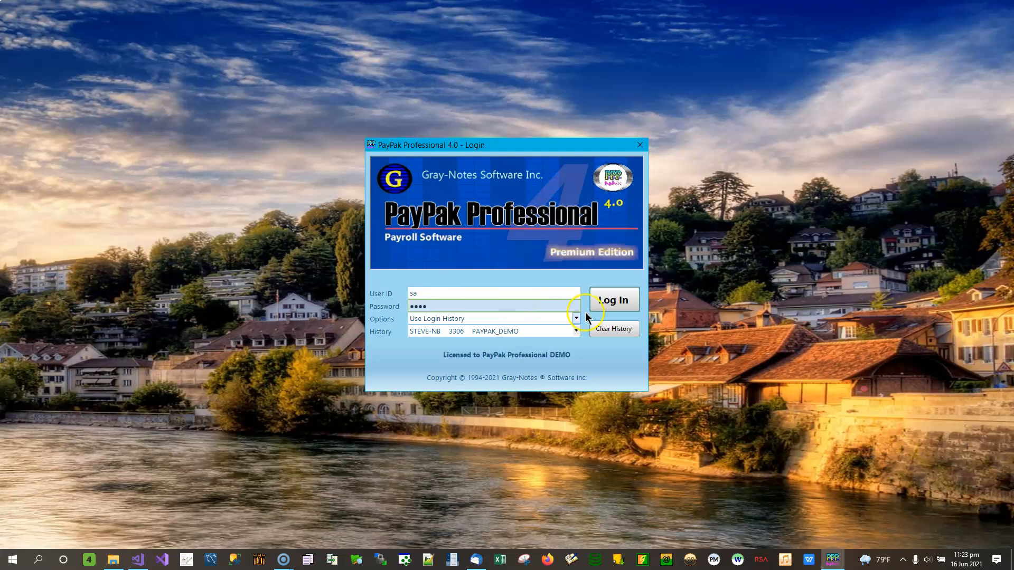
{"action": "left_click", "coordinate": [605, 301]}
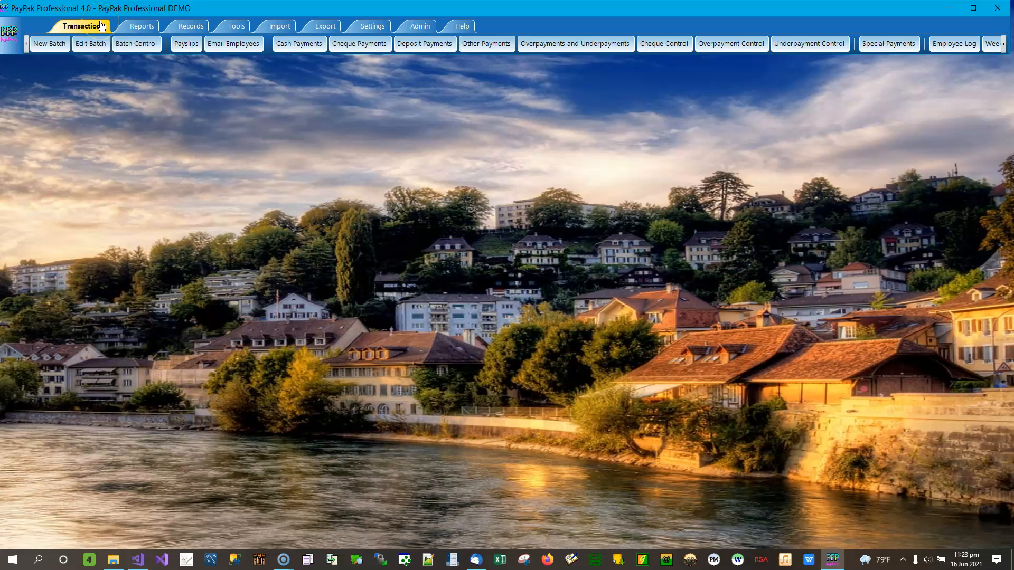
{"action": "left_click", "coordinate": [186, 49]}
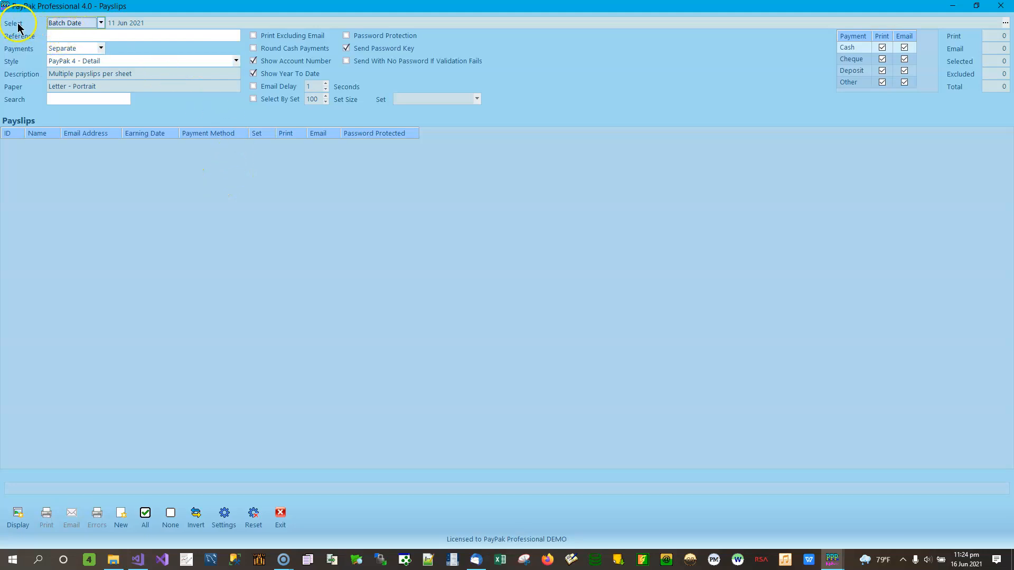
Try selecting payslips by Batch ID, Batch Date and Earning Date in turn
{"action": "left_click", "coordinate": [101, 24]}
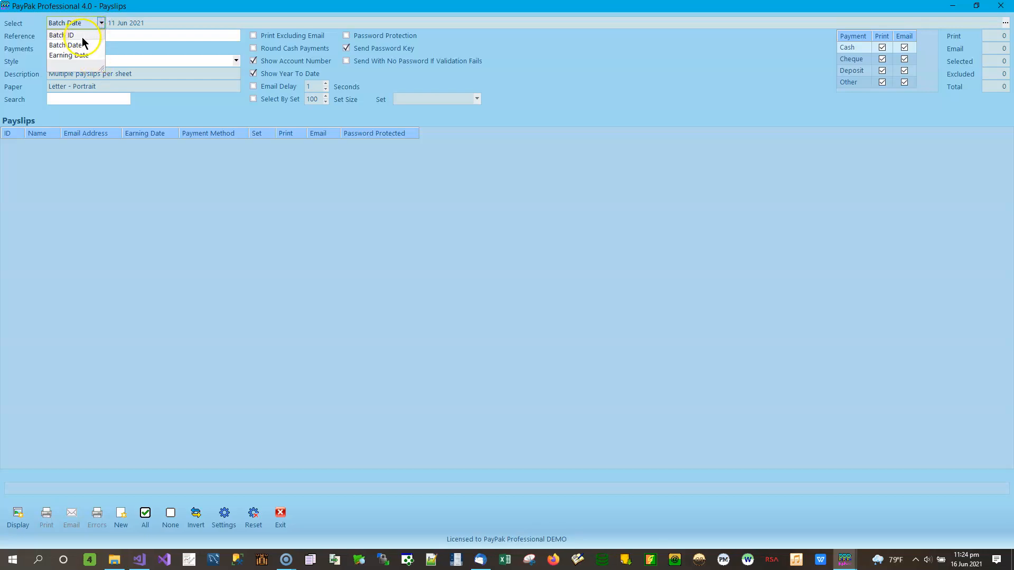
{"action": "left_click", "coordinate": [84, 35]}
{"action": "left_click", "coordinate": [79, 36]}
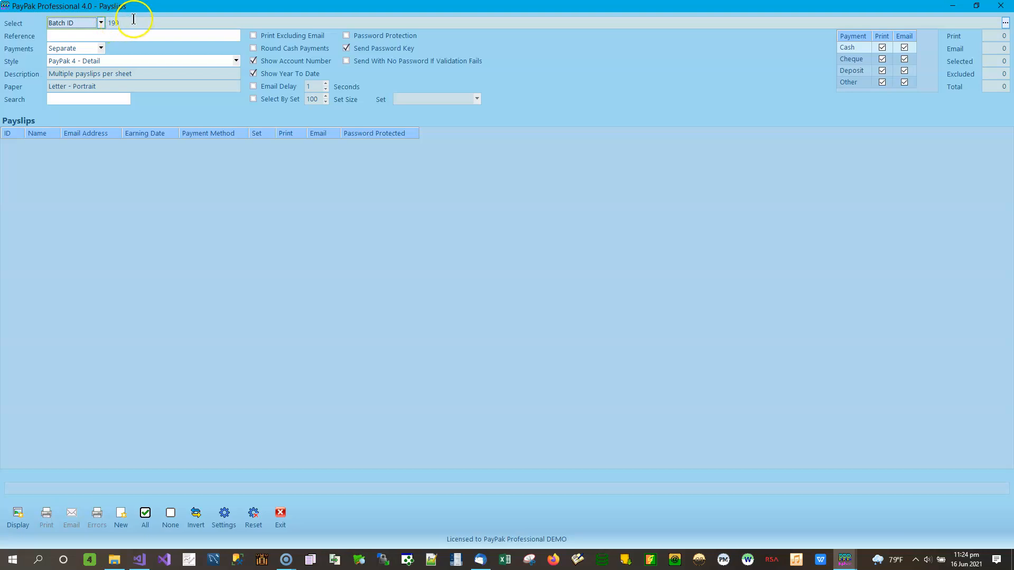
{"action": "left_click", "coordinate": [102, 23]}
{"action": "left_click", "coordinate": [79, 45]}
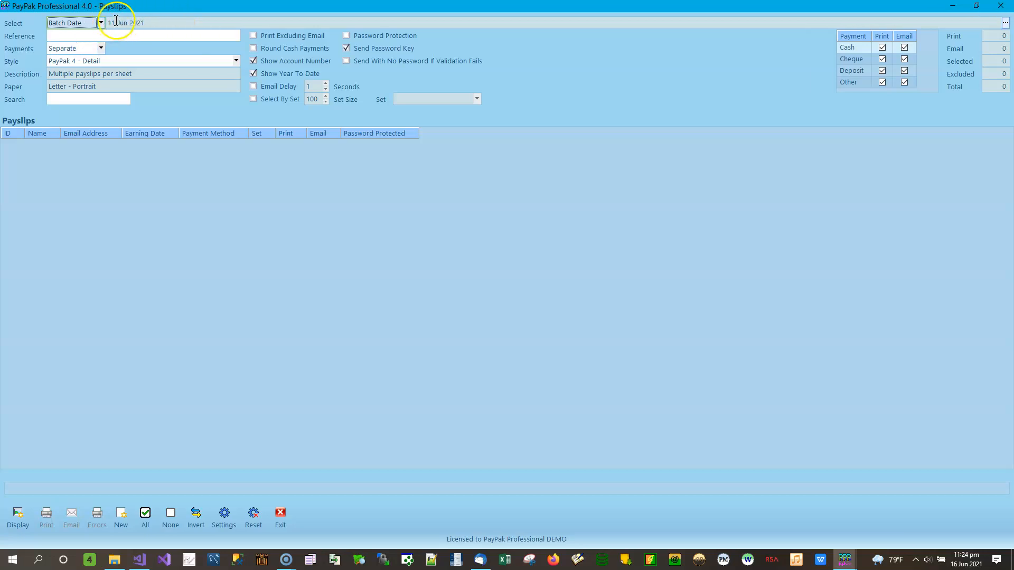
{"action": "left_click", "coordinate": [96, 23]}
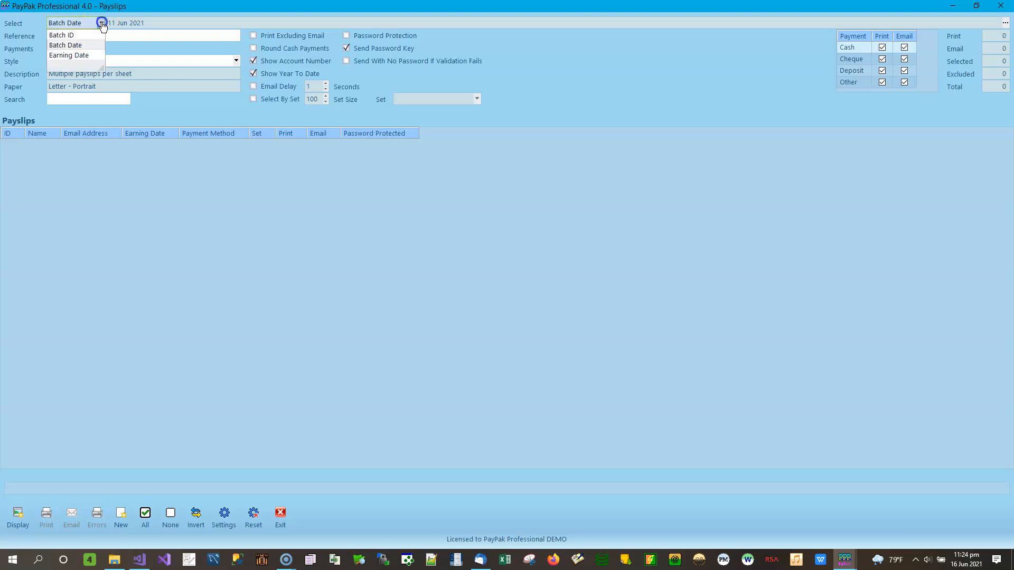
{"action": "left_click", "coordinate": [74, 55]}
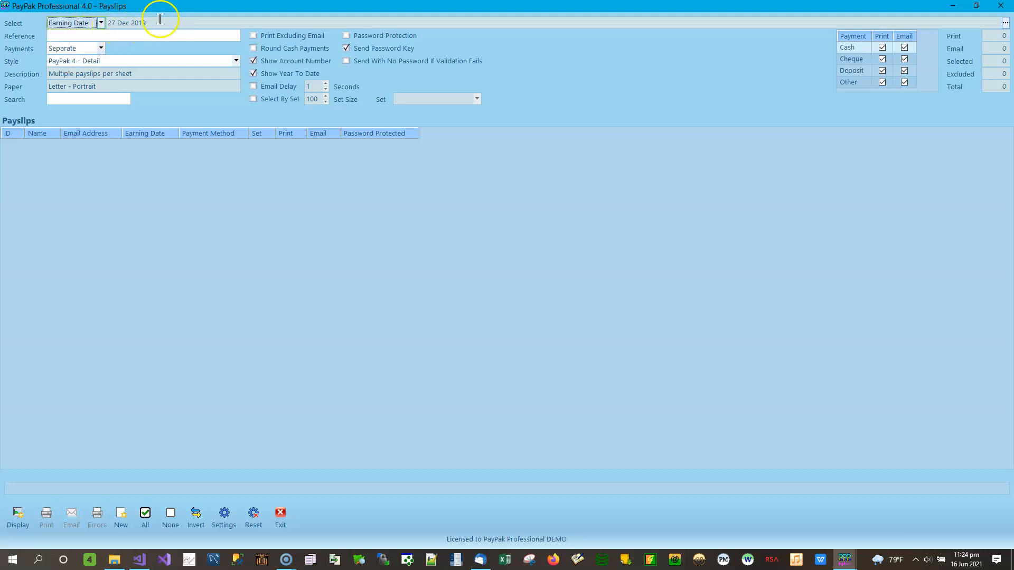
{"action": "left_click", "coordinate": [142, 20]}
Examine the Combine and Separate payment options and the available payslip styles
{"action": "left_click", "coordinate": [101, 48]}
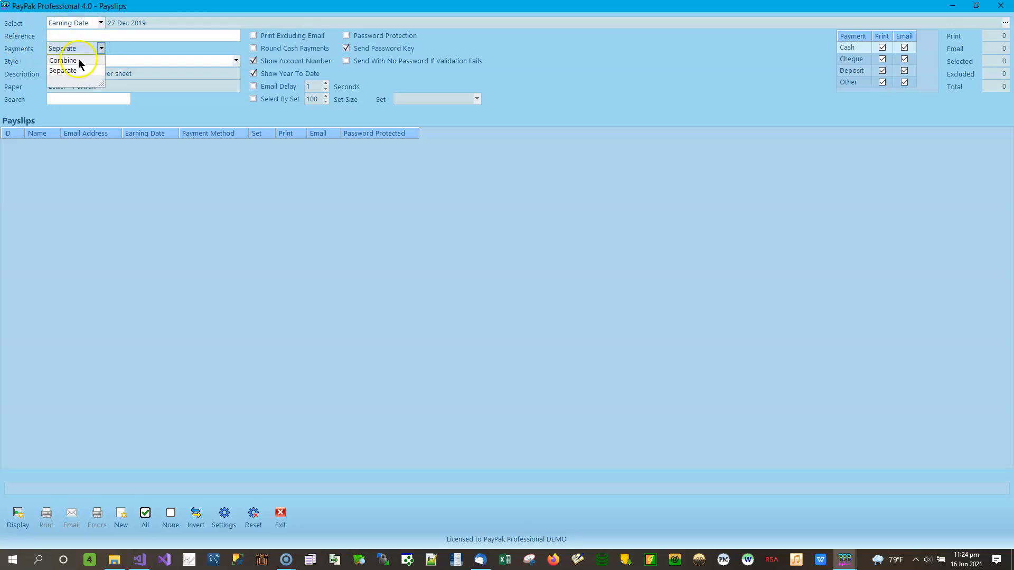
{"action": "left_click", "coordinate": [151, 48]}
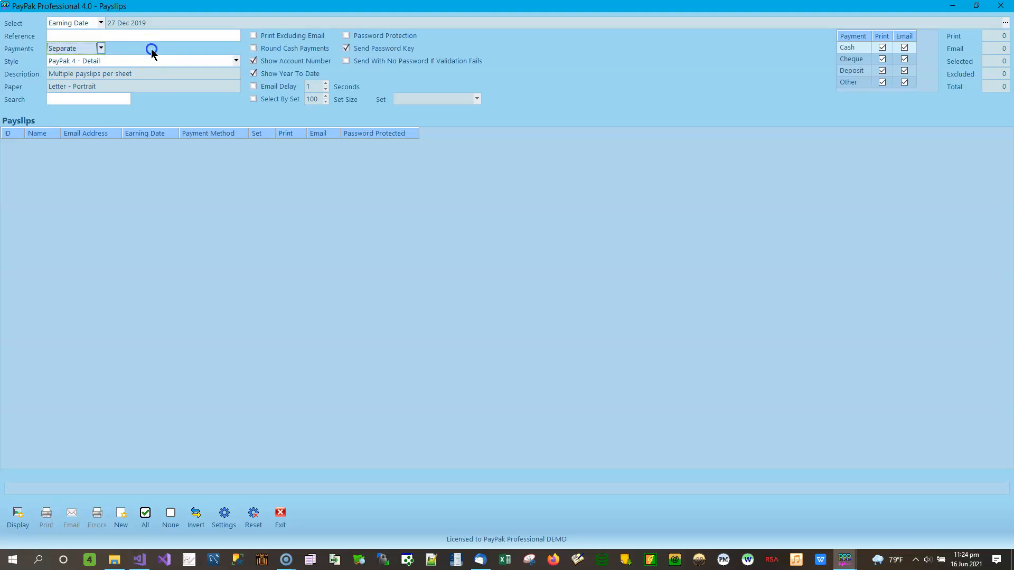
{"action": "left_click", "coordinate": [236, 62]}
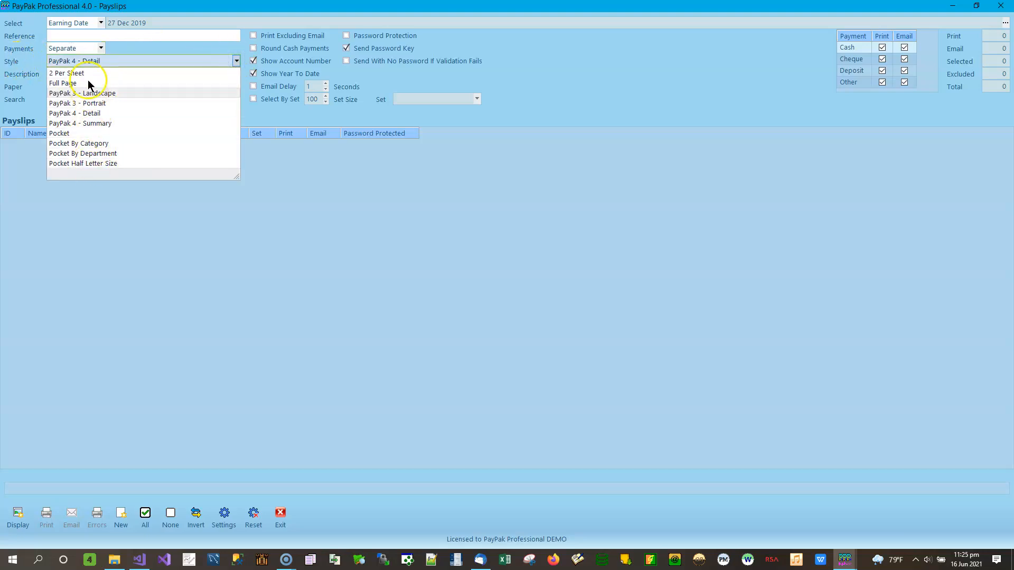
{"action": "left_click", "coordinate": [191, 49]}
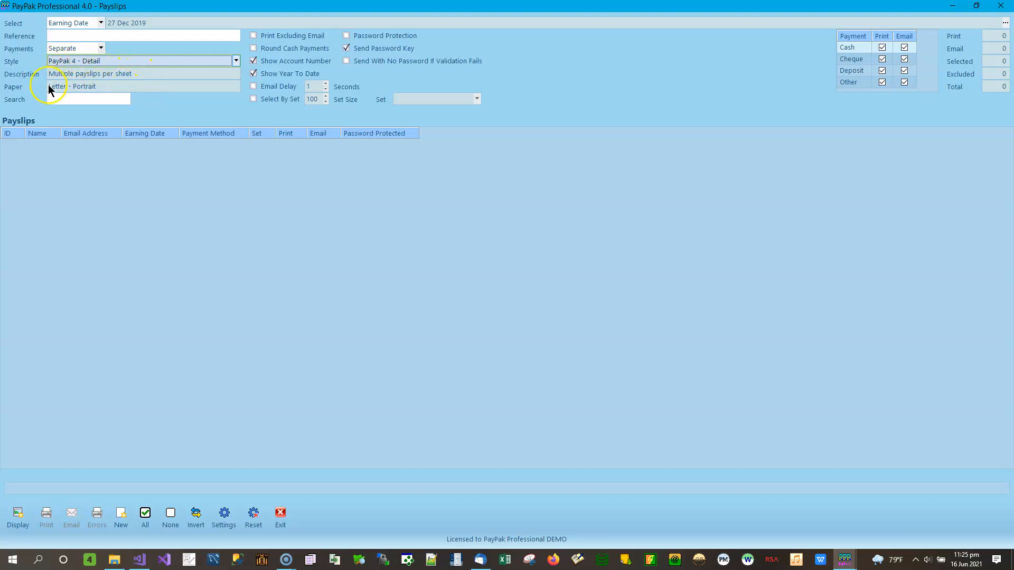
{"action": "left_click", "coordinate": [71, 101]}
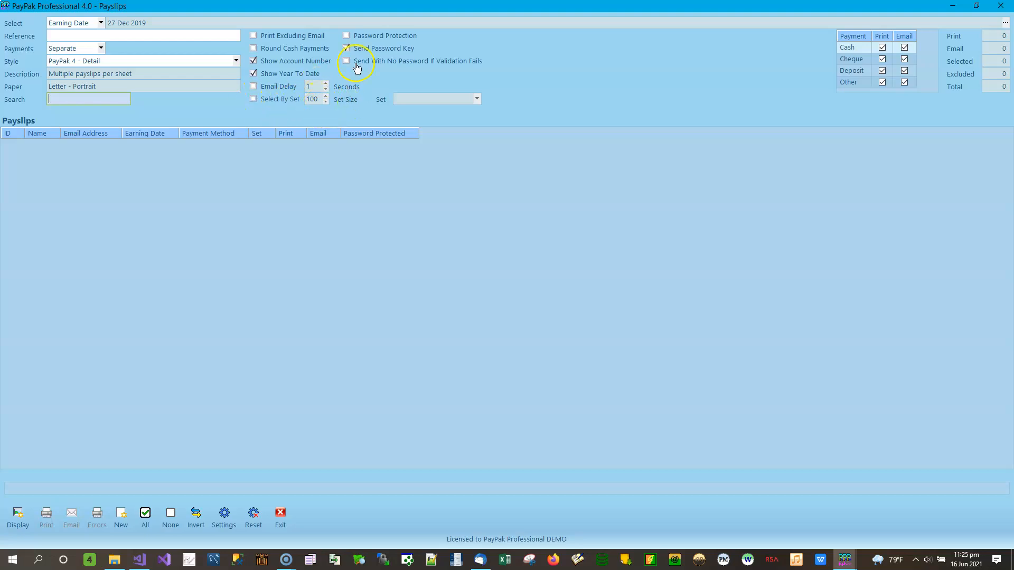
Toggle Password Protection on and off to examine its employee data and password segment settings
{"action": "left_click", "coordinate": [347, 37]}
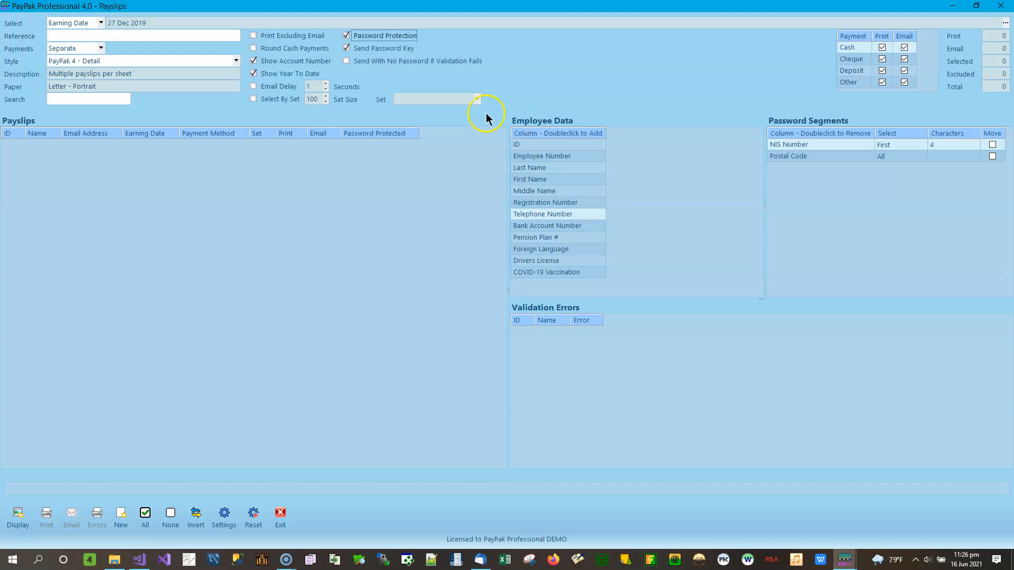
{"action": "left_click", "coordinate": [372, 38]}
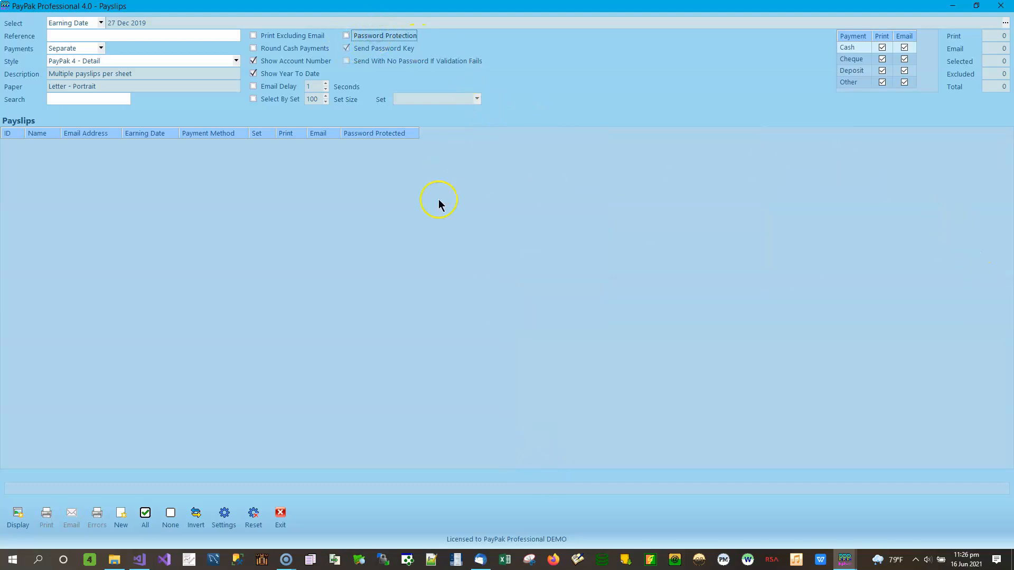
{"action": "left_click", "coordinate": [370, 36]}
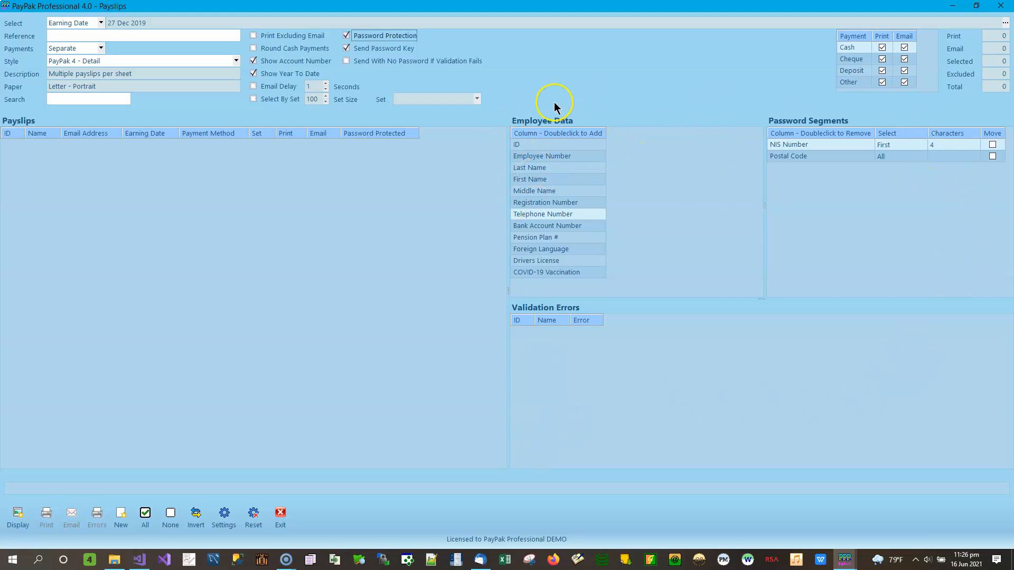
{"action": "left_click", "coordinate": [388, 38]}
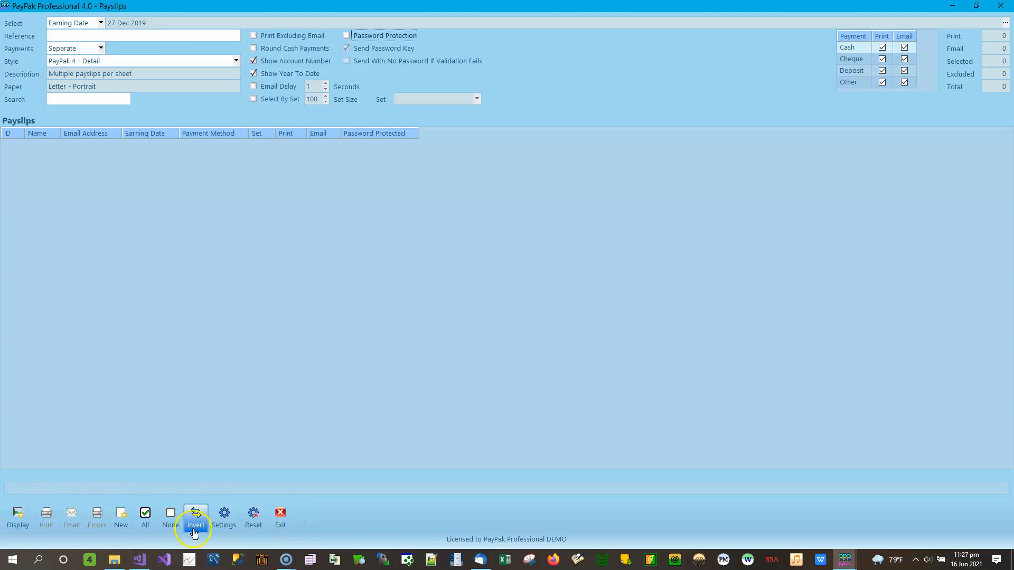
Alternate the payslip selection basis between Batch Date and Batch ID, and try the Earning Date option
{"action": "left_click", "coordinate": [104, 26]}
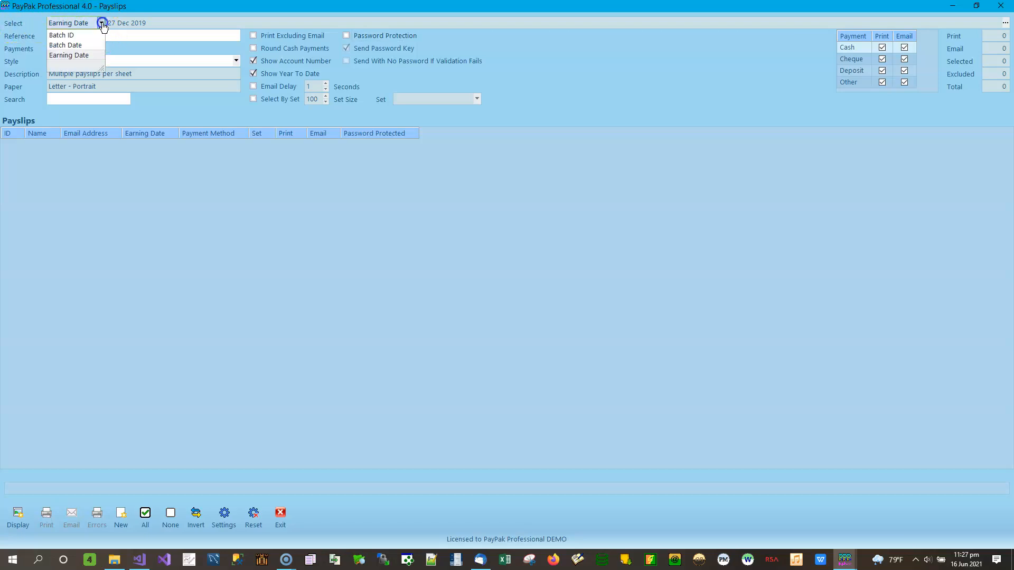
{"action": "left_click", "coordinate": [74, 45]}
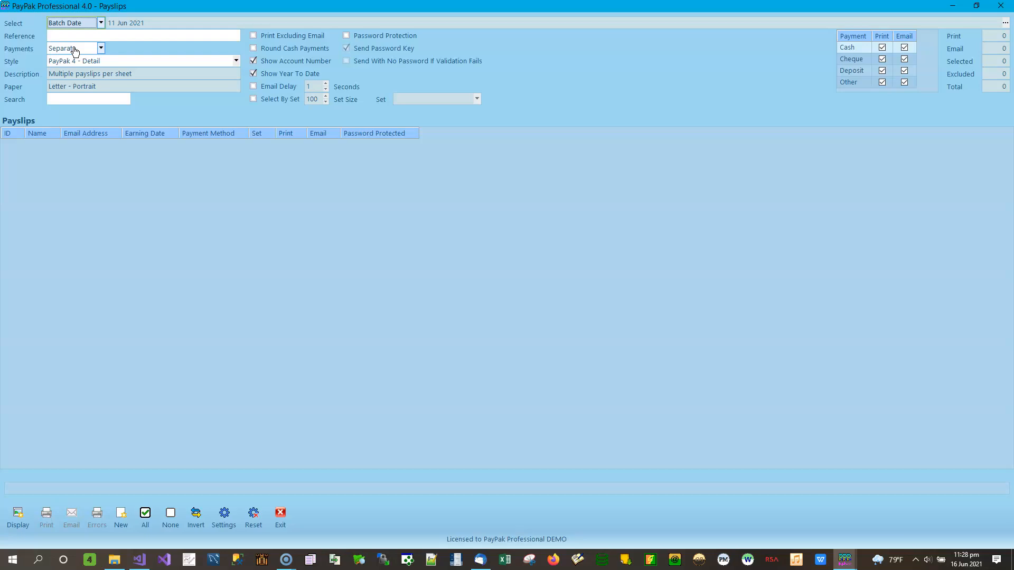
{"action": "left_click", "coordinate": [101, 22]}
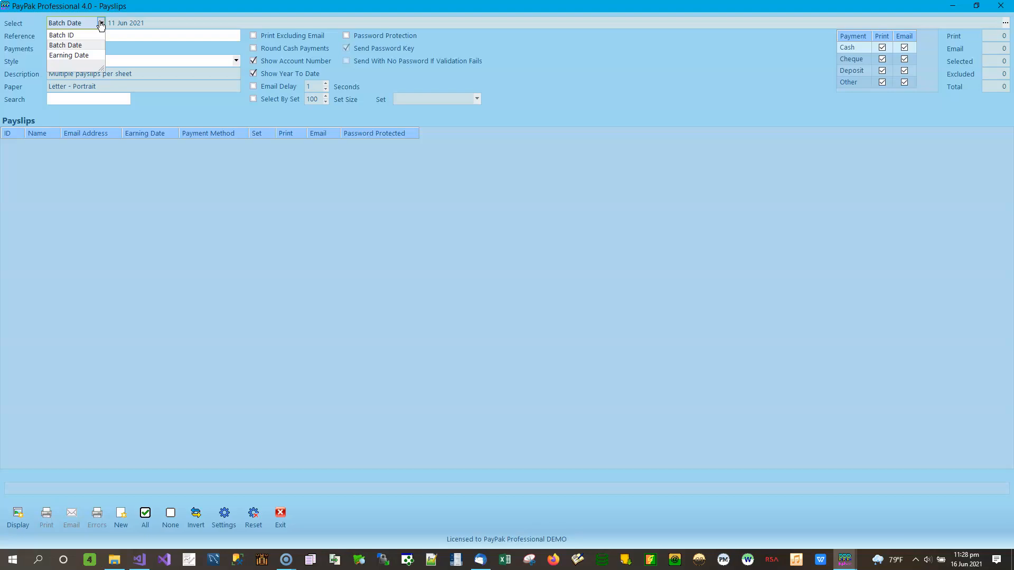
{"action": "left_click", "coordinate": [71, 36]}
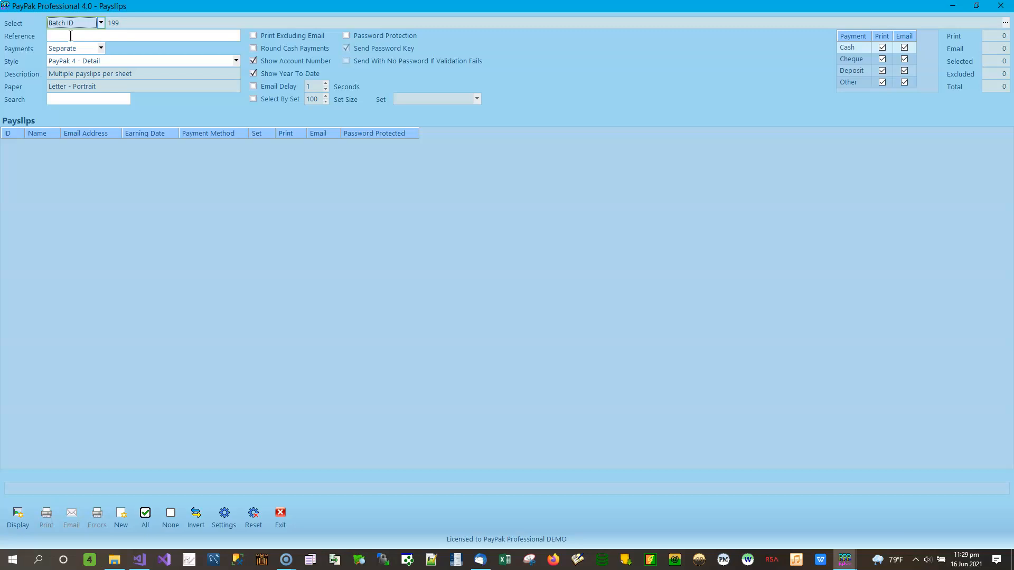
{"action": "left_click", "coordinate": [101, 22]}
{"action": "left_click", "coordinate": [75, 45]}
{"action": "left_click", "coordinate": [101, 23]}
{"action": "left_click", "coordinate": [72, 34]}
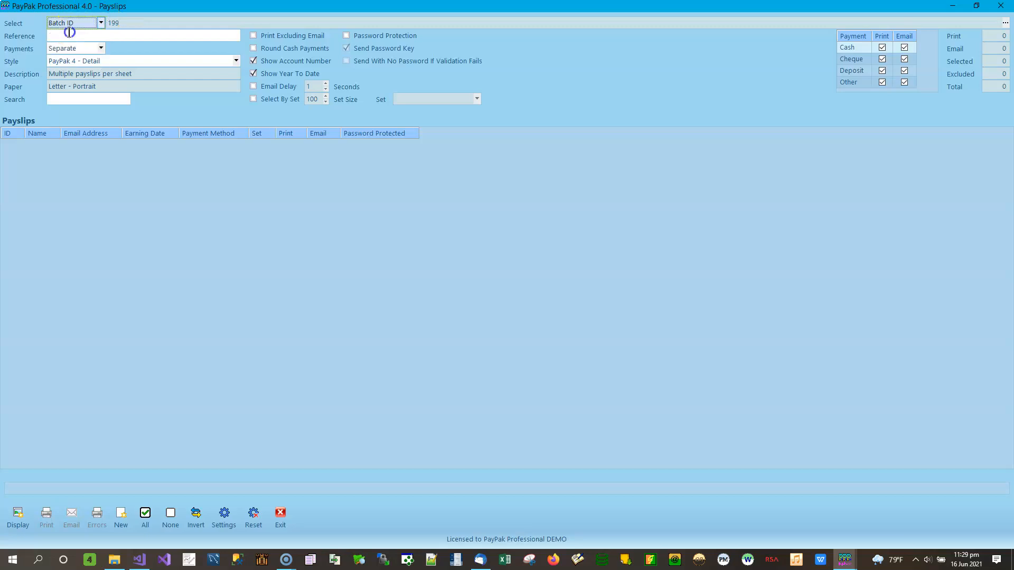
{"action": "left_click", "coordinate": [101, 23]}
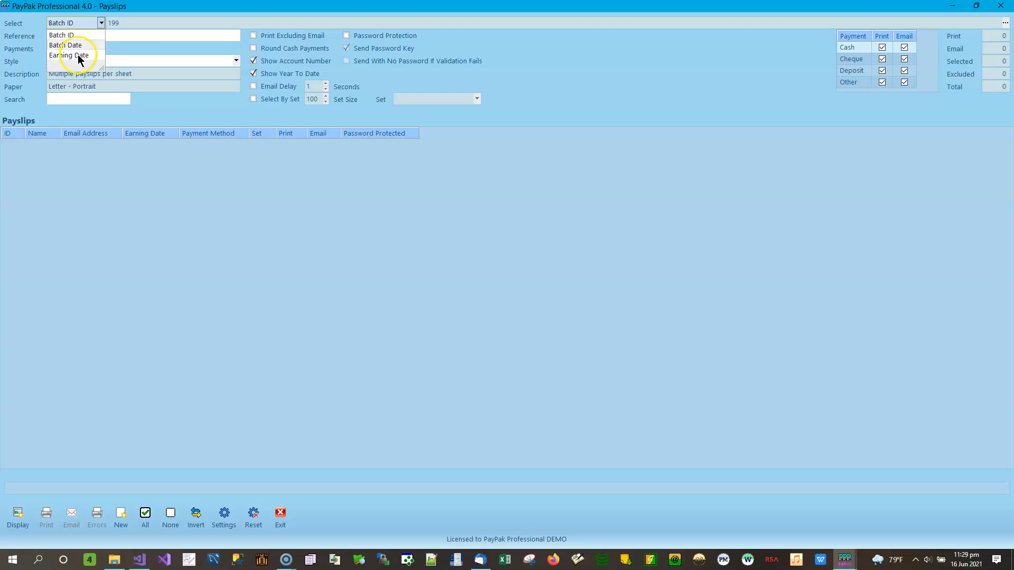
{"action": "left_click", "coordinate": [83, 56]}
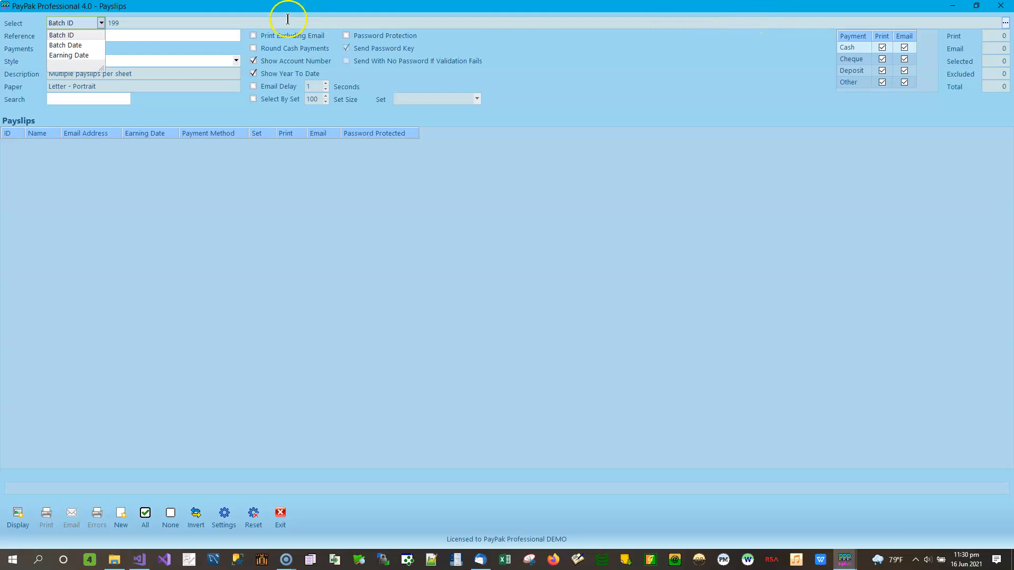
Set the payslip selection basis to Batch ID and open the list for choosing batches
{"action": "left_click", "coordinate": [75, 34]}
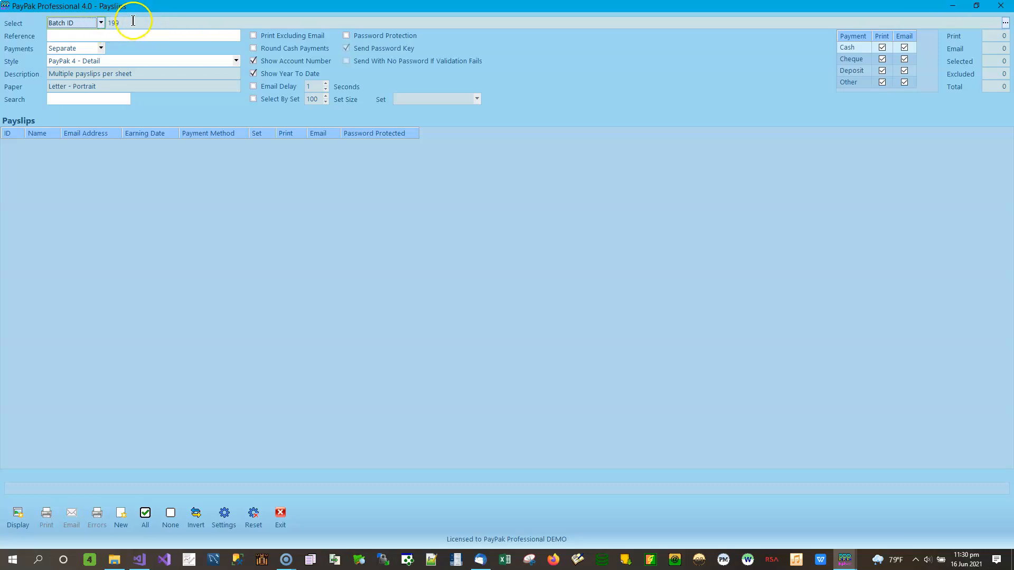
{"action": "left_click", "coordinate": [100, 22]}
{"action": "left_click", "coordinate": [132, 24]}
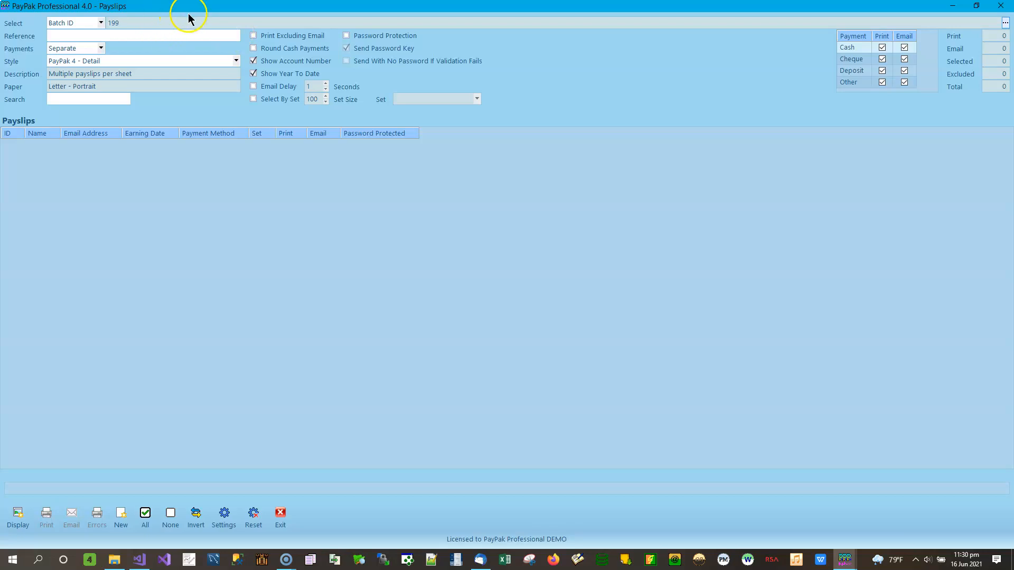
{"action": "left_click", "coordinate": [1006, 26]}
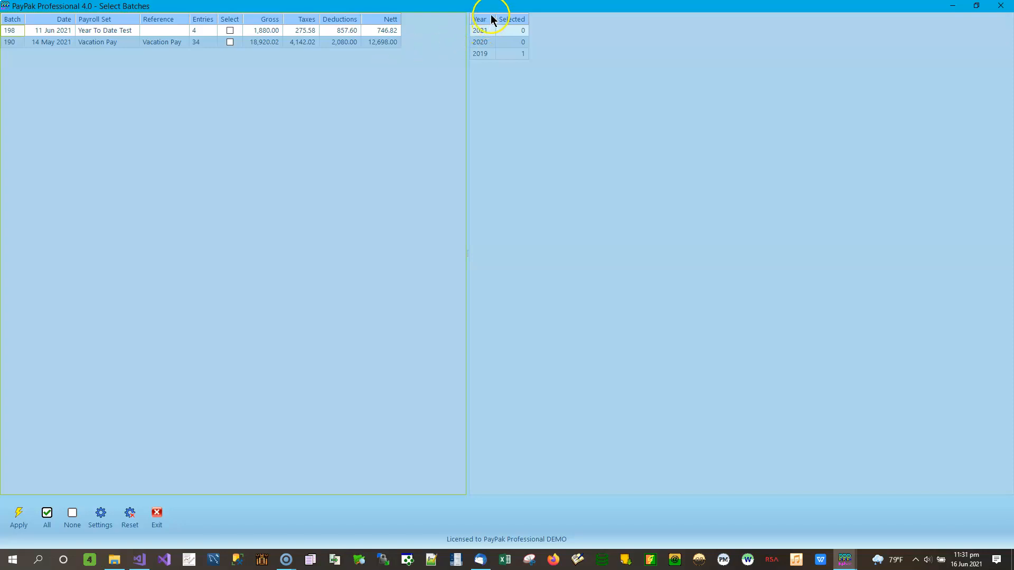
Examine the payroll batches listed for 2019, 2020 and 2021, ending on batch 199 in 2019
{"action": "left_click", "coordinate": [480, 54]}
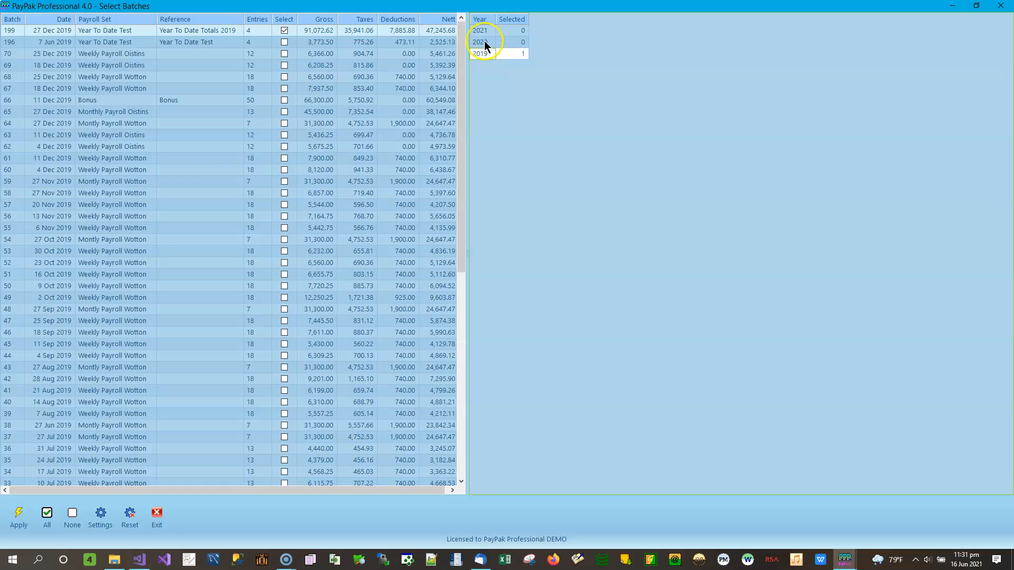
{"action": "left_click", "coordinate": [482, 43]}
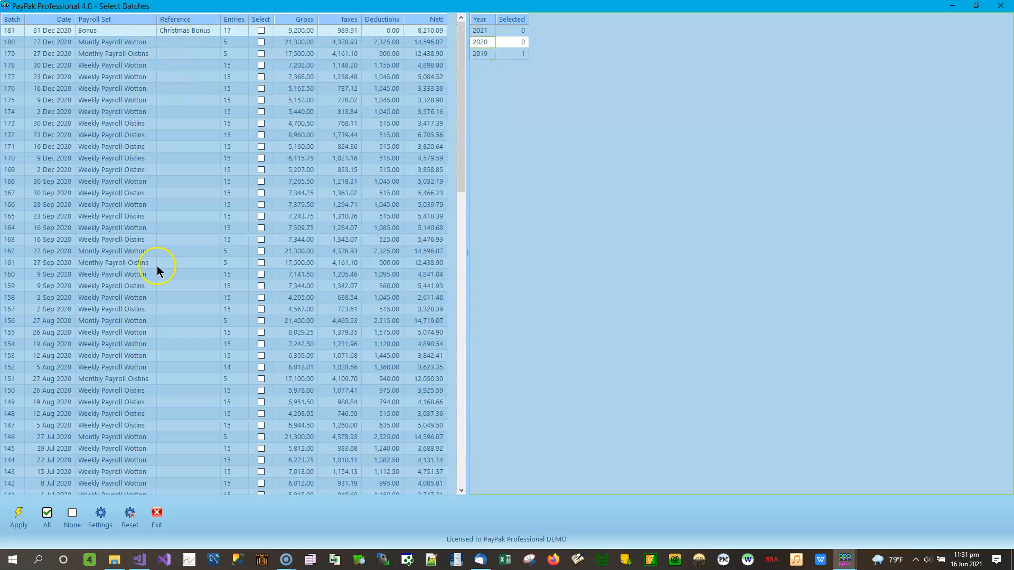
{"action": "left_click", "coordinate": [488, 32]}
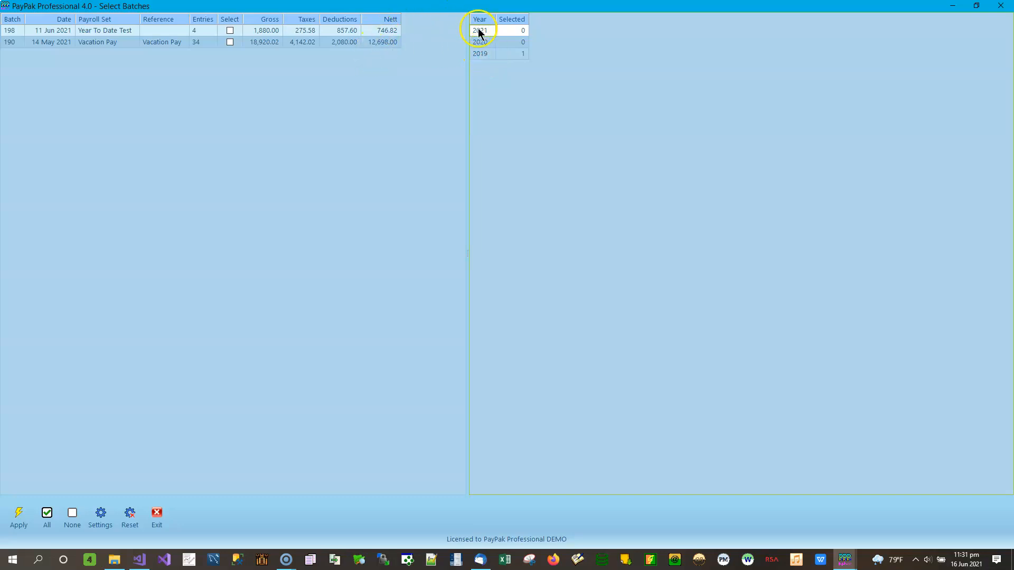
{"action": "left_click", "coordinate": [484, 53]}
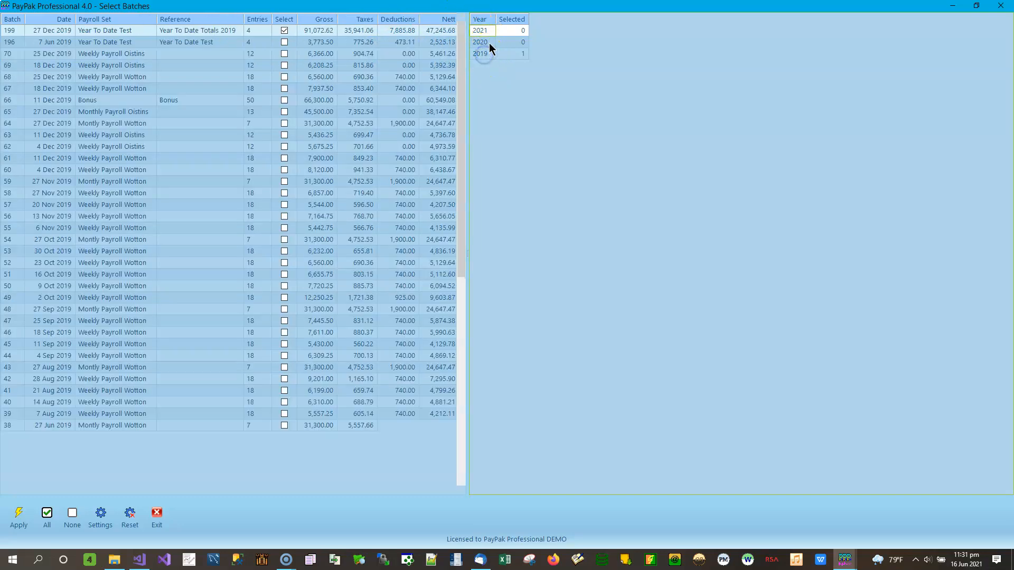
{"action": "left_click", "coordinate": [482, 32]}
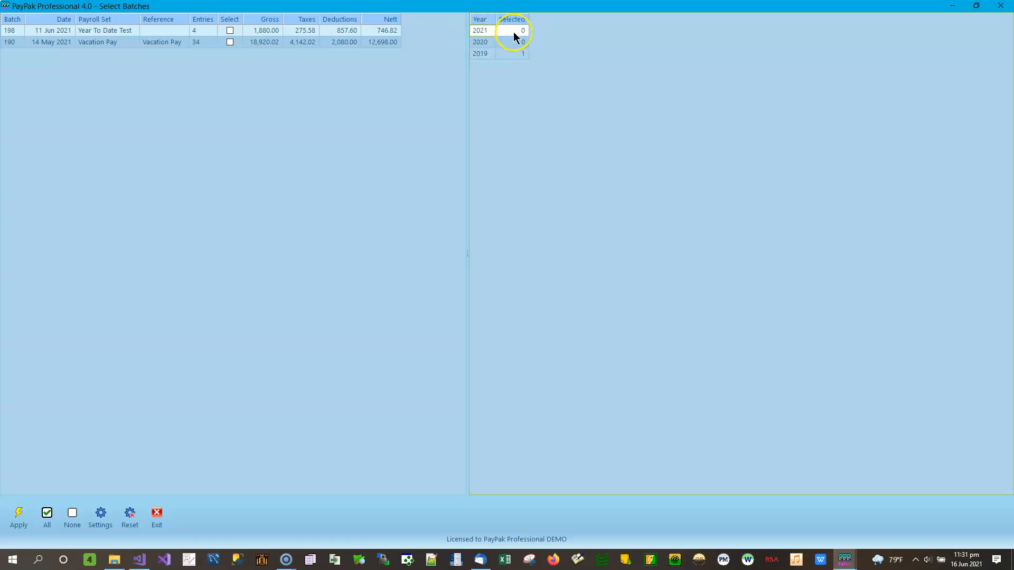
{"action": "left_click", "coordinate": [486, 55]}
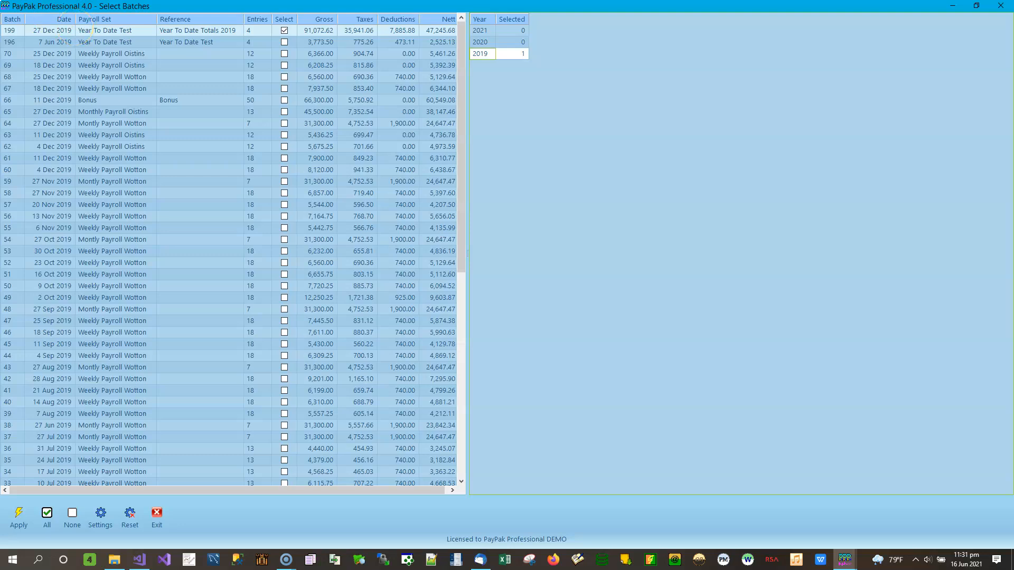
{"action": "left_click", "coordinate": [12, 31]}
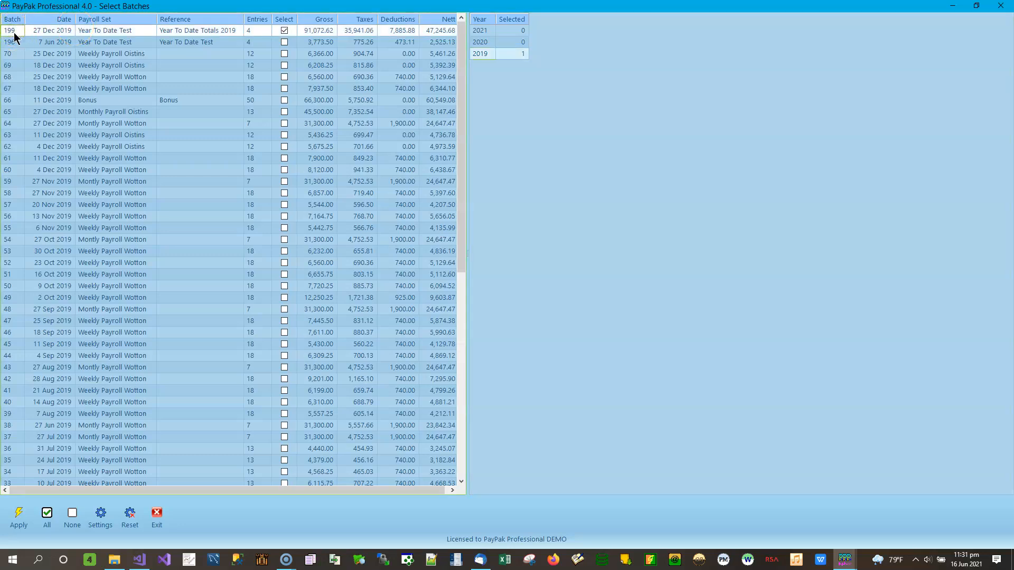
Review the 2021 and 2019 batches, deselect batch 199, select batch 50 dated 9 Oct 2019, and apply the selection
{"action": "left_click", "coordinate": [16, 34]}
{"action": "left_click", "coordinate": [502, 30]}
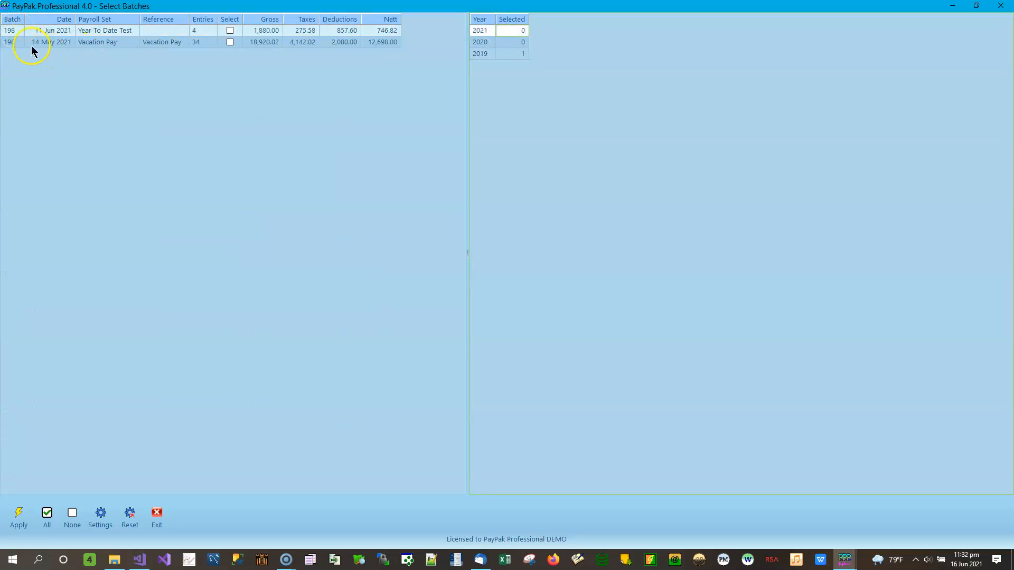
{"action": "left_click", "coordinate": [17, 29]}
{"action": "left_click", "coordinate": [51, 31]}
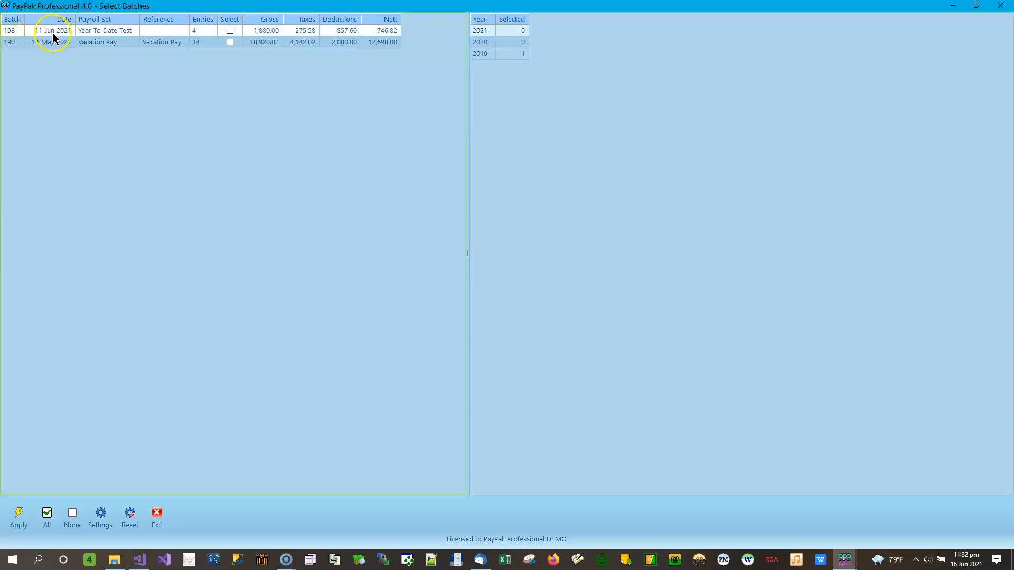
{"action": "left_click", "coordinate": [506, 54]}
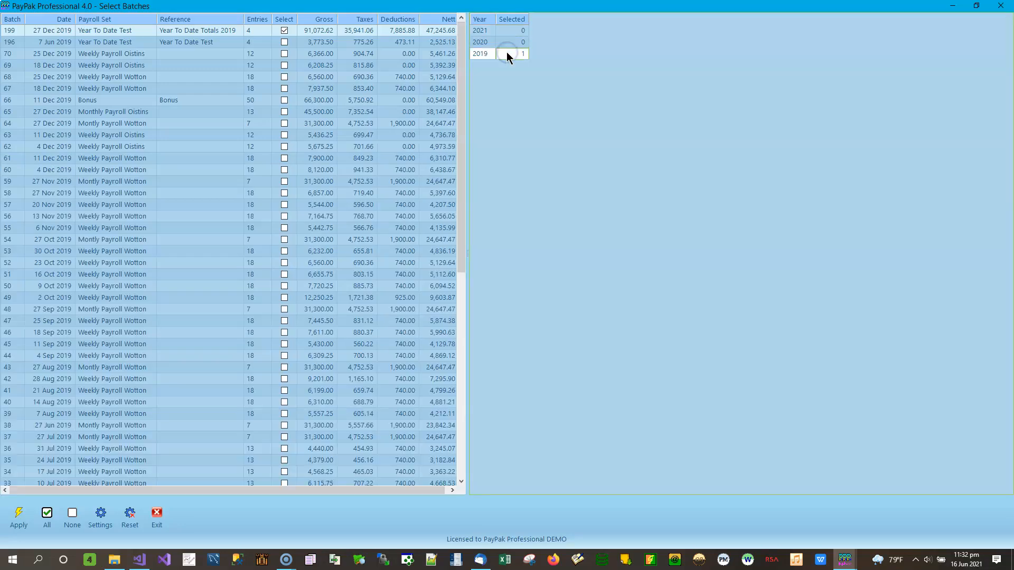
{"action": "left_click", "coordinate": [284, 32]}
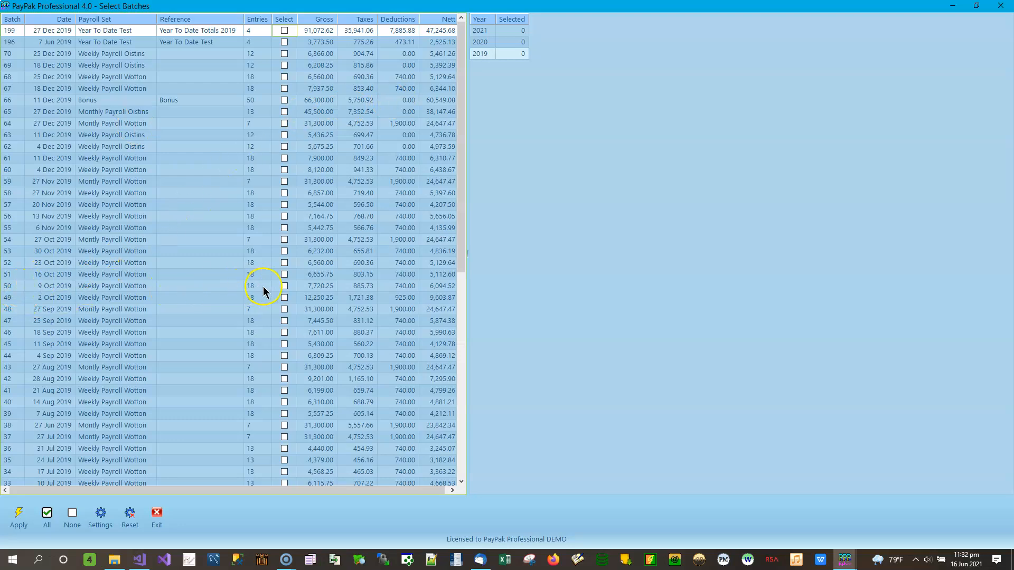
{"action": "left_click", "coordinate": [284, 286]}
{"action": "left_click", "coordinate": [18, 515]}
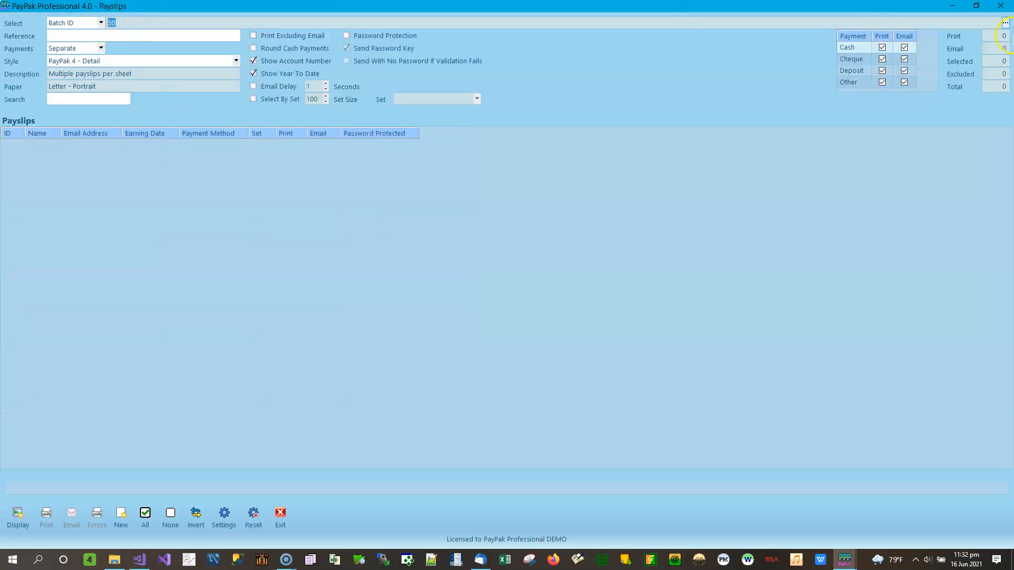
Reopen the batch selection, deselect batch 50, select batches 70, 69 and 44 from 2019 and batch 190 from 2021, and apply
{"action": "left_click", "coordinate": [1005, 23]}
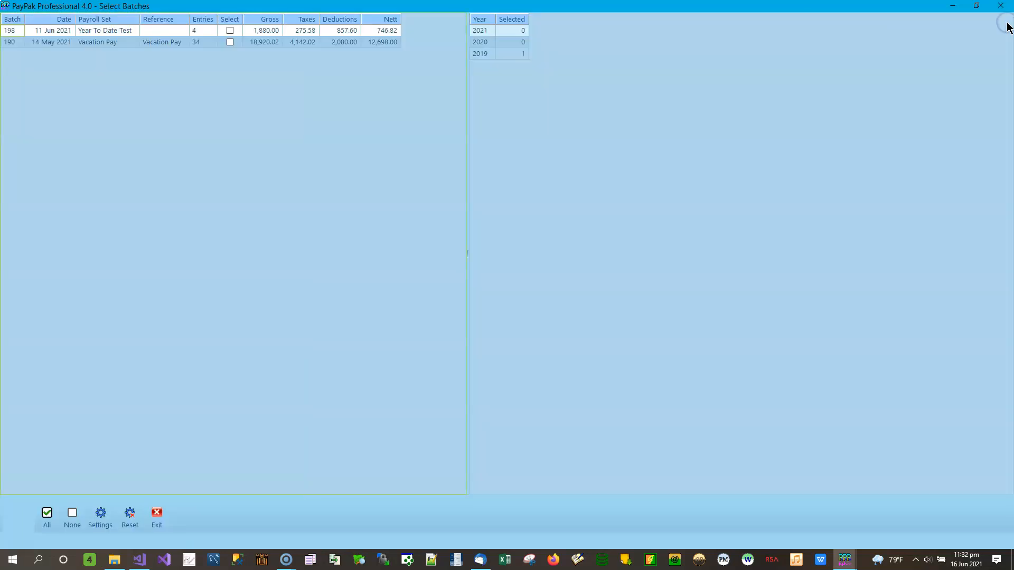
{"action": "left_click", "coordinate": [505, 56]}
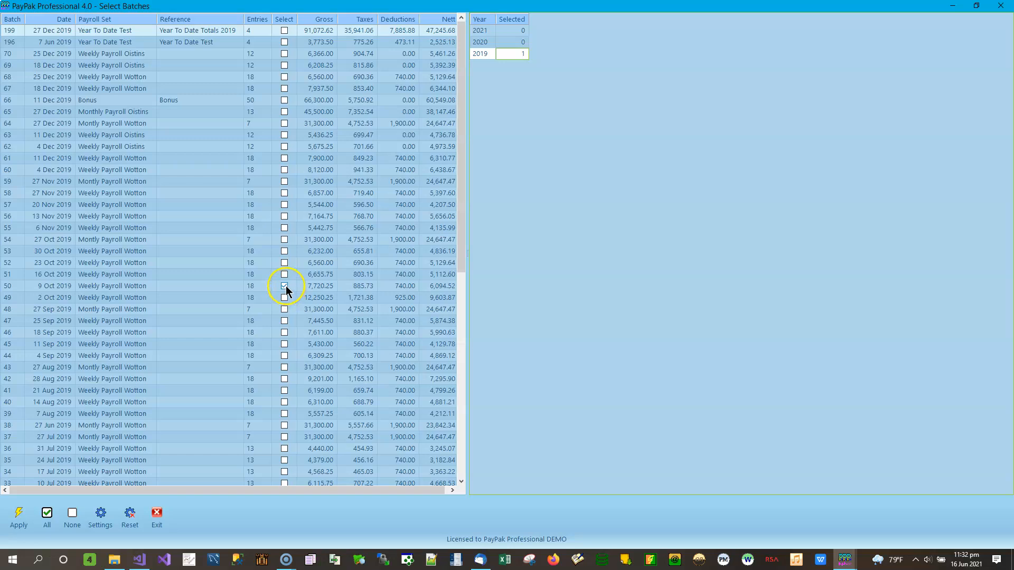
{"action": "left_click", "coordinate": [285, 287]}
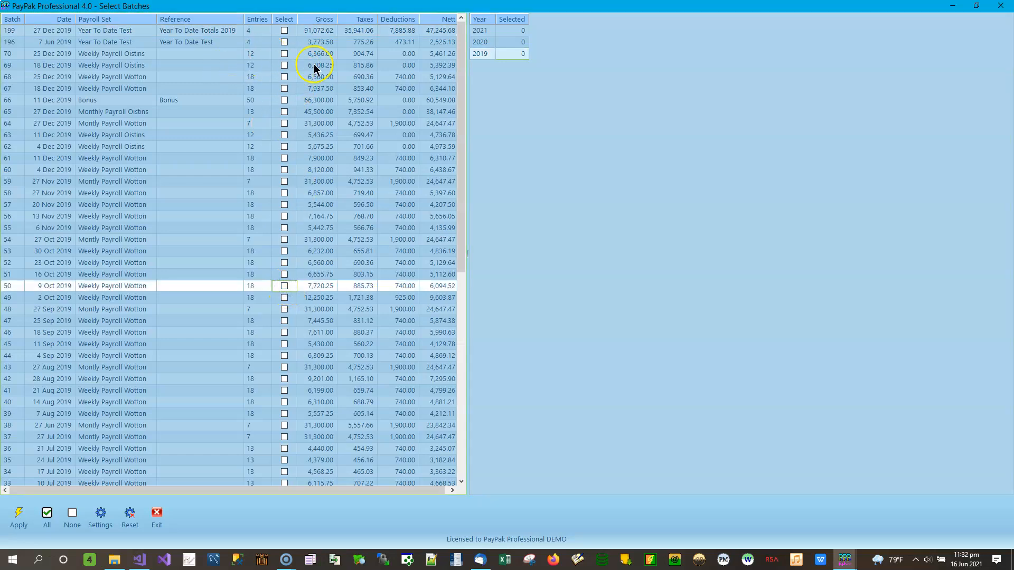
{"action": "left_click", "coordinate": [284, 54]}
{"action": "left_click", "coordinate": [284, 65]}
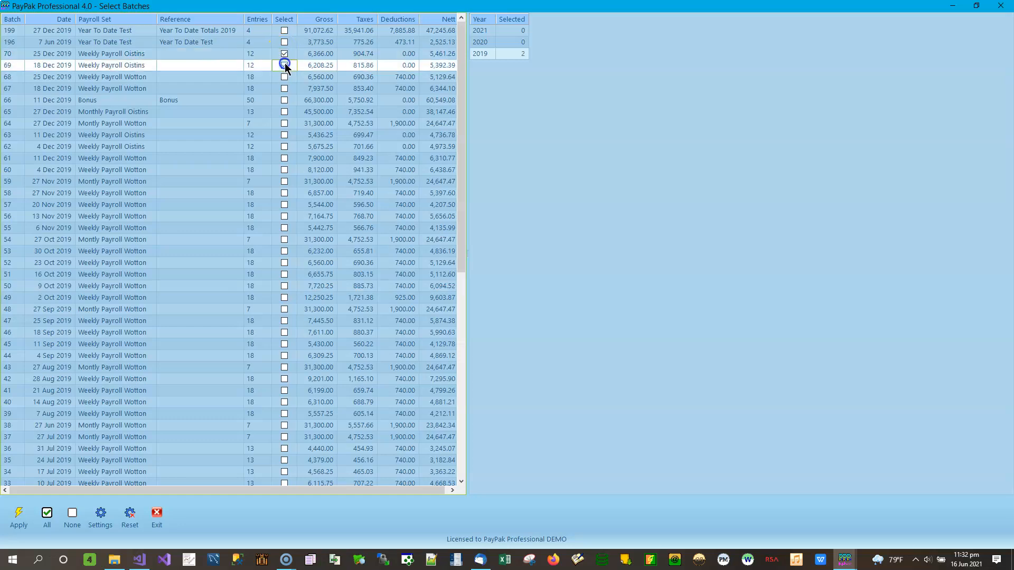
{"action": "left_click", "coordinate": [285, 356]}
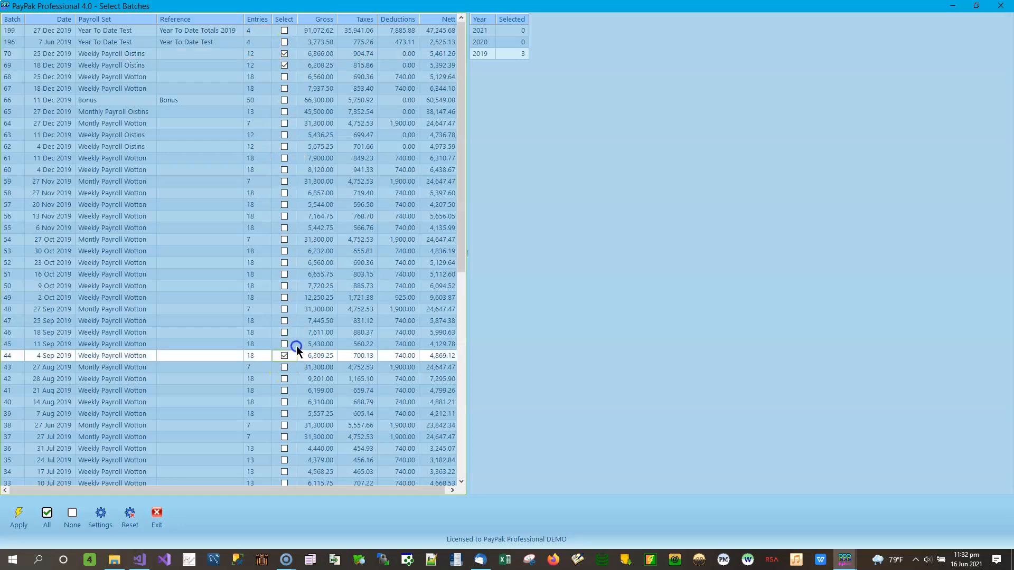
{"action": "left_click", "coordinate": [522, 30]}
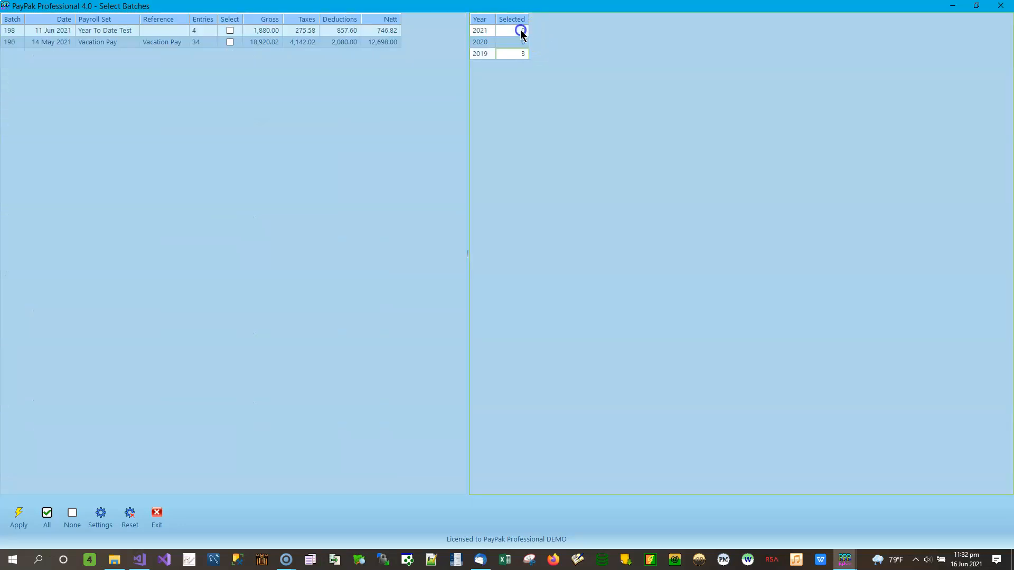
{"action": "left_click", "coordinate": [230, 42]}
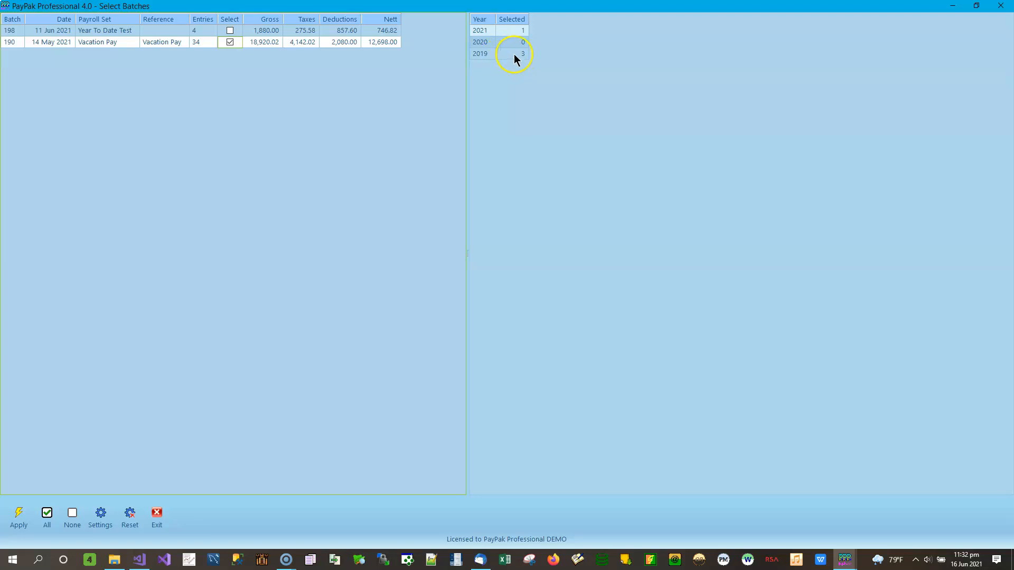
{"action": "left_click", "coordinate": [19, 515]}
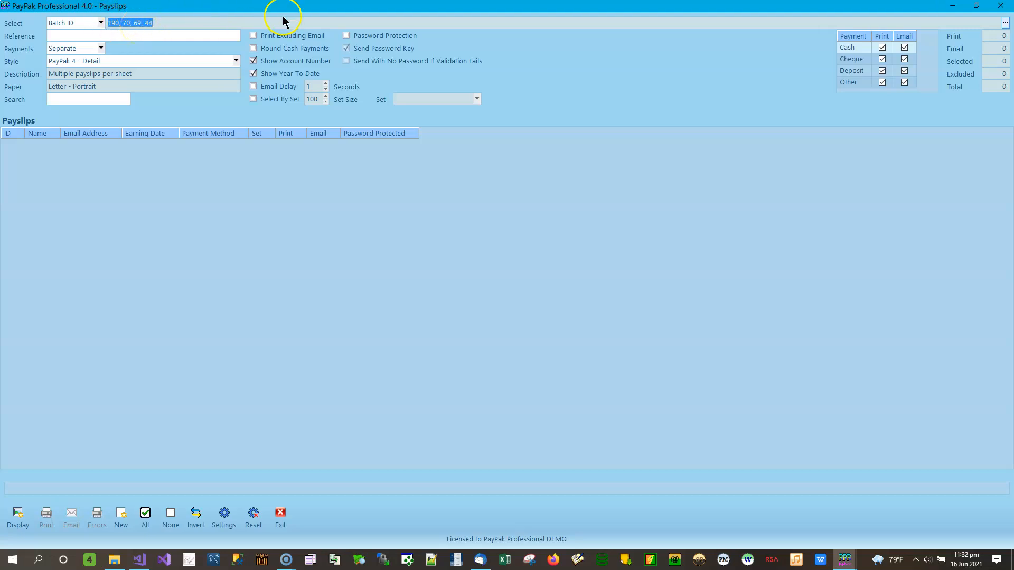
Change the payslip selection basis to Batch Date and apply 14 May 2021 as the selected date instead of 11 Jun 2021
{"action": "left_click", "coordinate": [100, 23]}
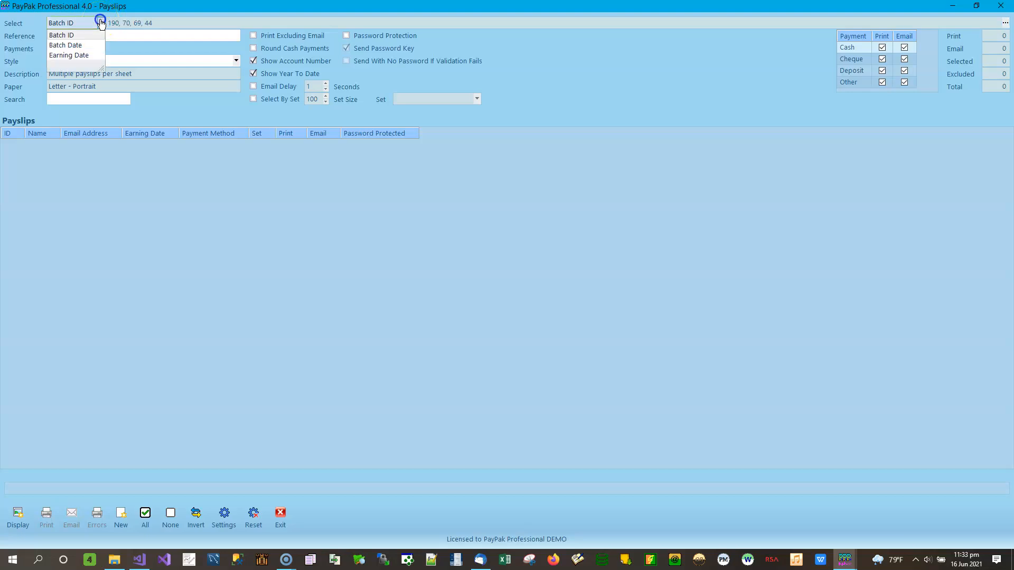
{"action": "left_click", "coordinate": [89, 46]}
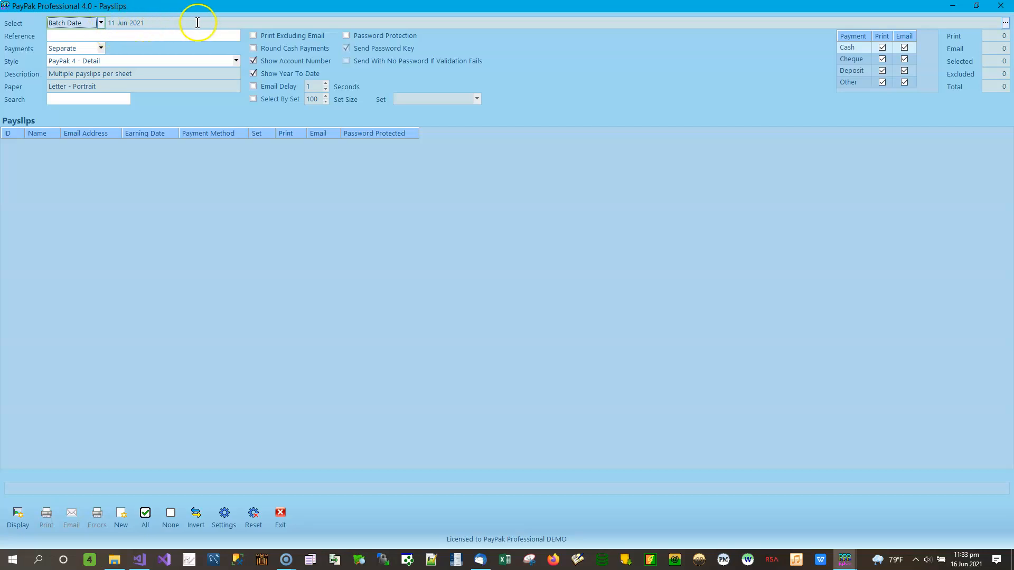
{"action": "left_click", "coordinate": [1005, 24]}
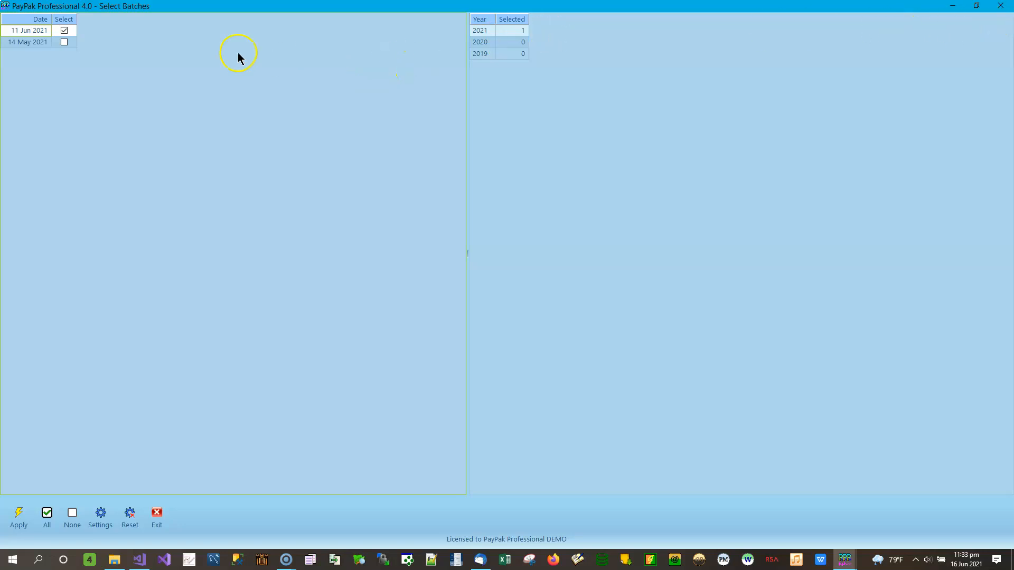
{"action": "left_click", "coordinate": [63, 42]}
{"action": "left_click", "coordinate": [64, 31]}
{"action": "left_click", "coordinate": [21, 519]}
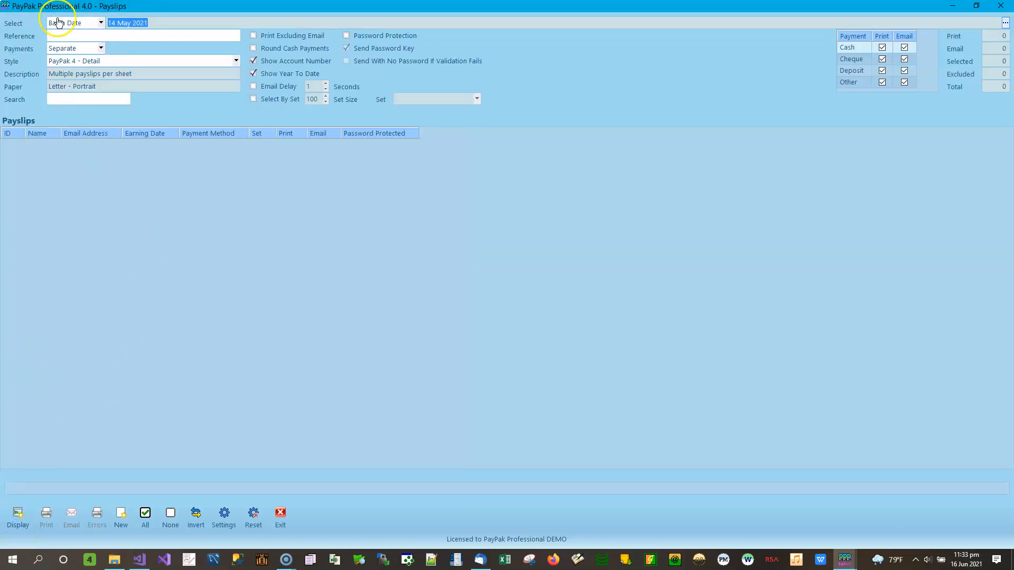
Add the 2019 batch dates 4 Dec, 30 Oct, 27 Oct and 25 Sep to the selection and apply it
{"action": "left_click", "coordinate": [1005, 23]}
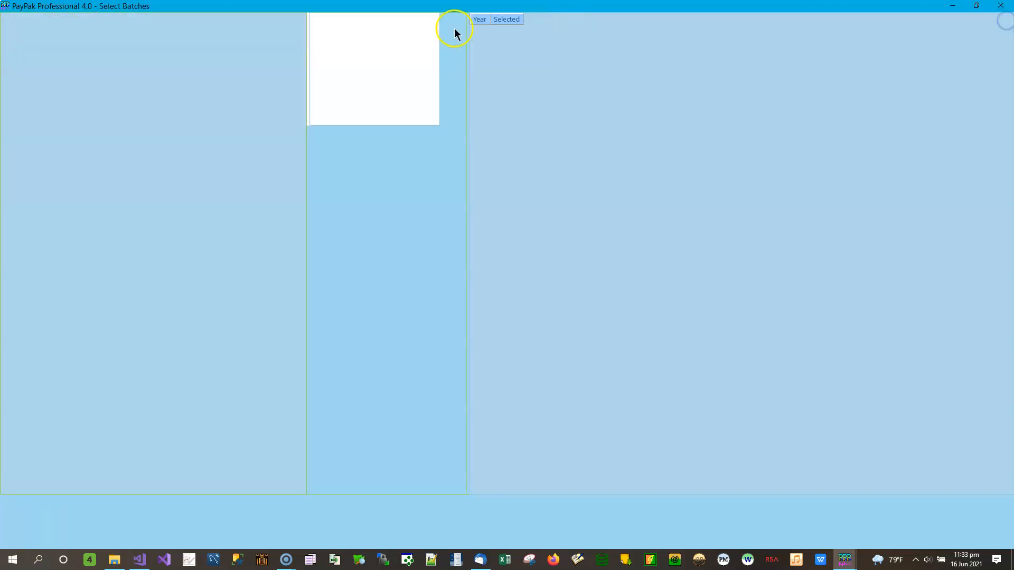
{"action": "left_click", "coordinate": [520, 54]}
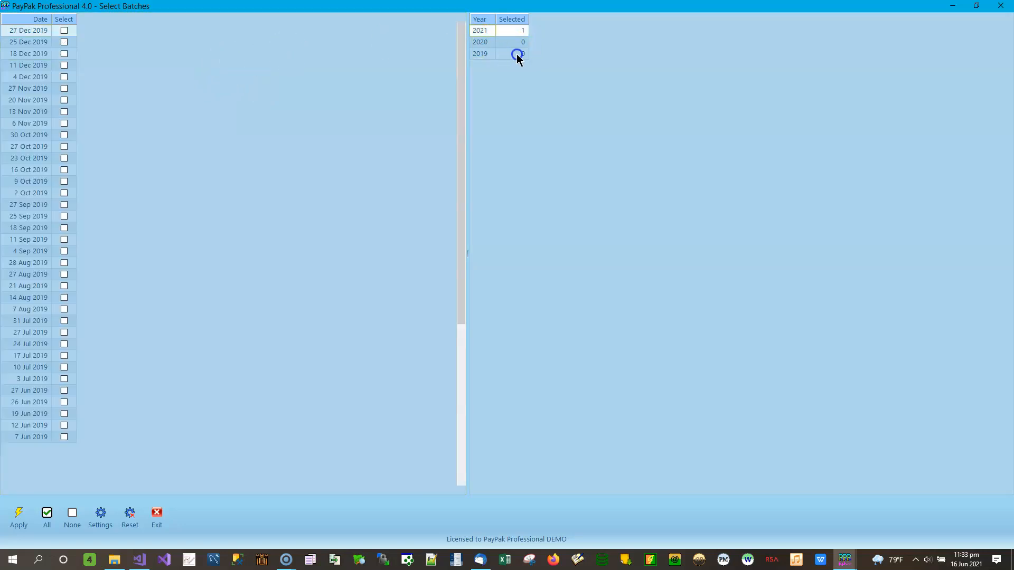
{"action": "left_click", "coordinate": [64, 77]}
{"action": "left_click", "coordinate": [64, 135]}
{"action": "left_click", "coordinate": [64, 147]}
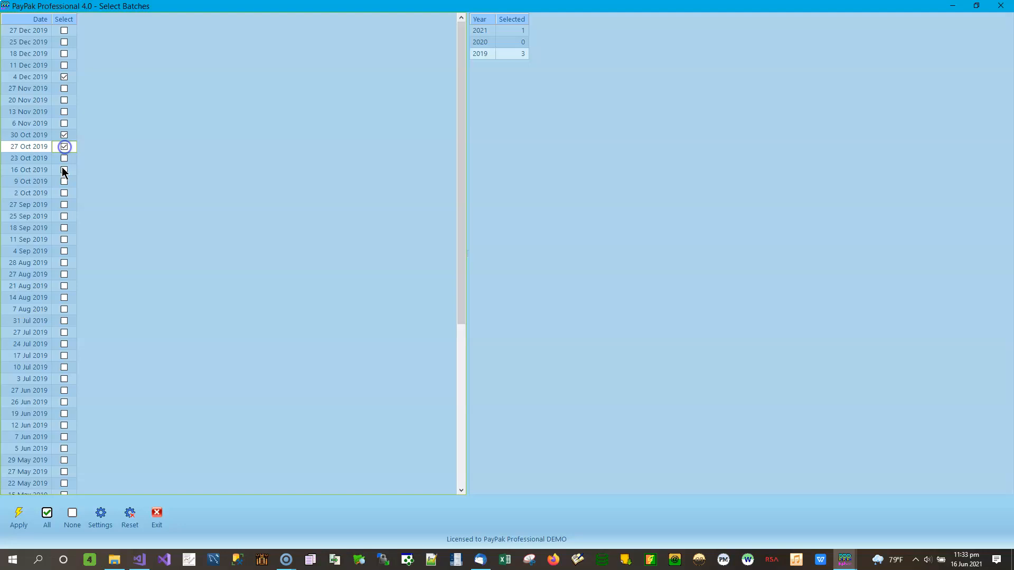
{"action": "left_click", "coordinate": [64, 217]}
{"action": "left_click", "coordinate": [25, 522]}
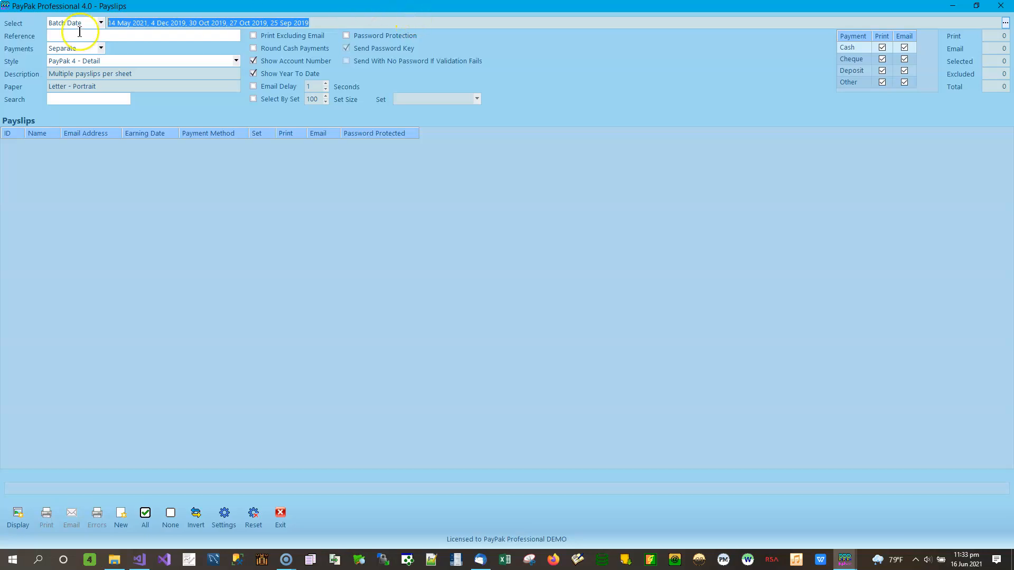
Review the selection basis options, keep Batch Date, and start a new payslip selection with the default date
{"action": "left_click", "coordinate": [103, 26]}
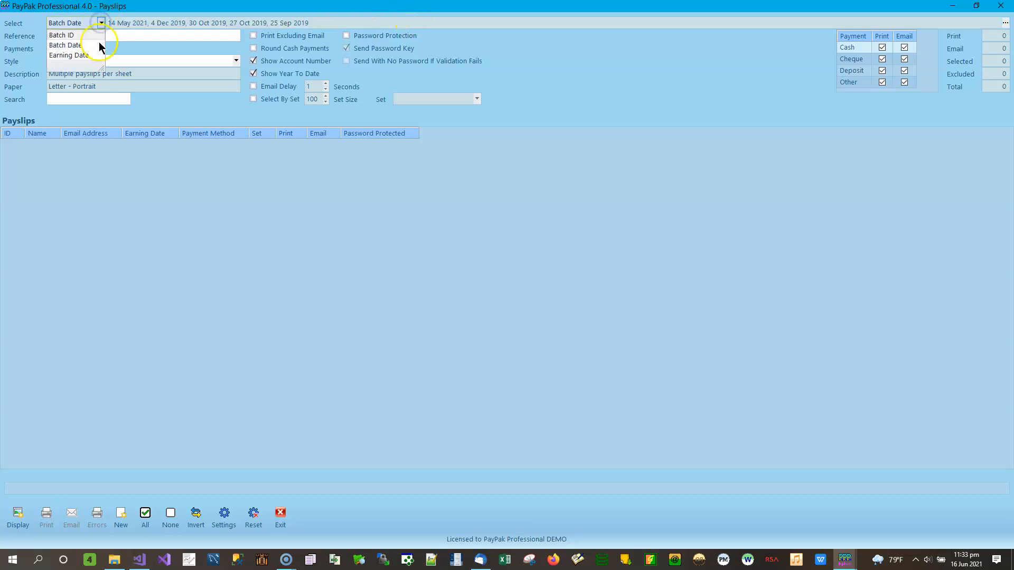
{"action": "left_click", "coordinate": [641, 65]}
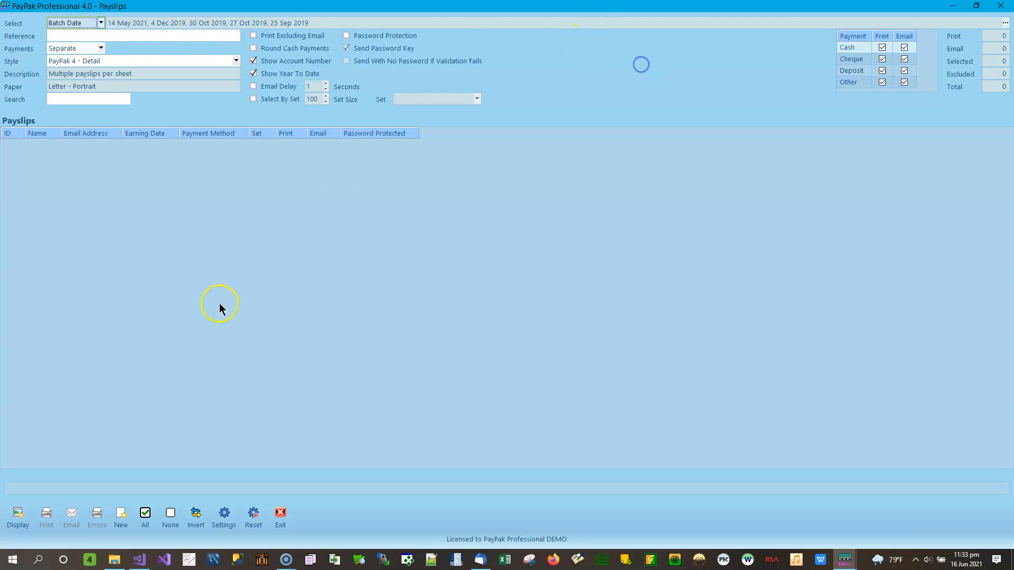
{"action": "left_click", "coordinate": [121, 520]}
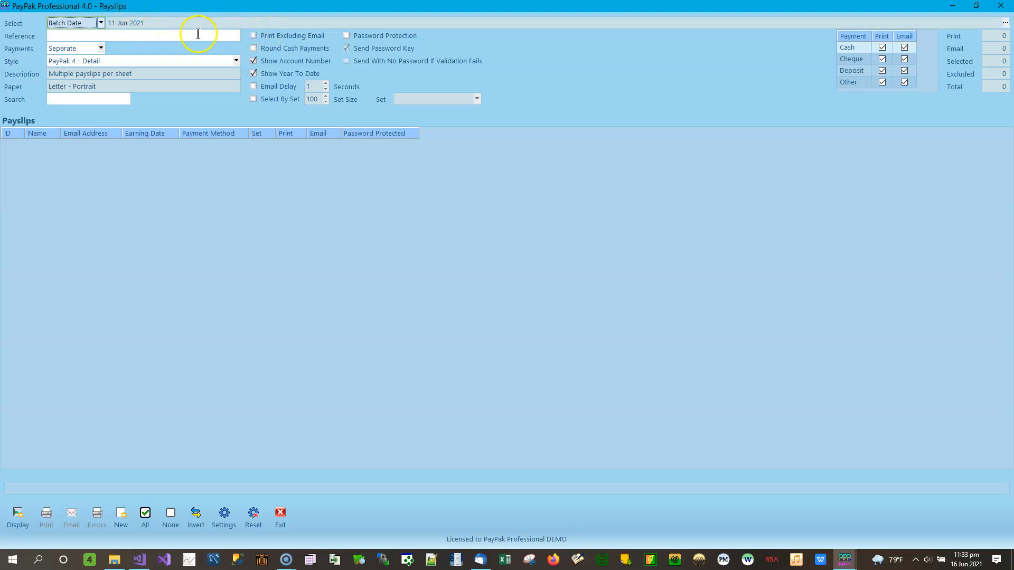
Enter "Demo Payslip" as the payslip reference
{"action": "left_click", "coordinate": [100, 36]}
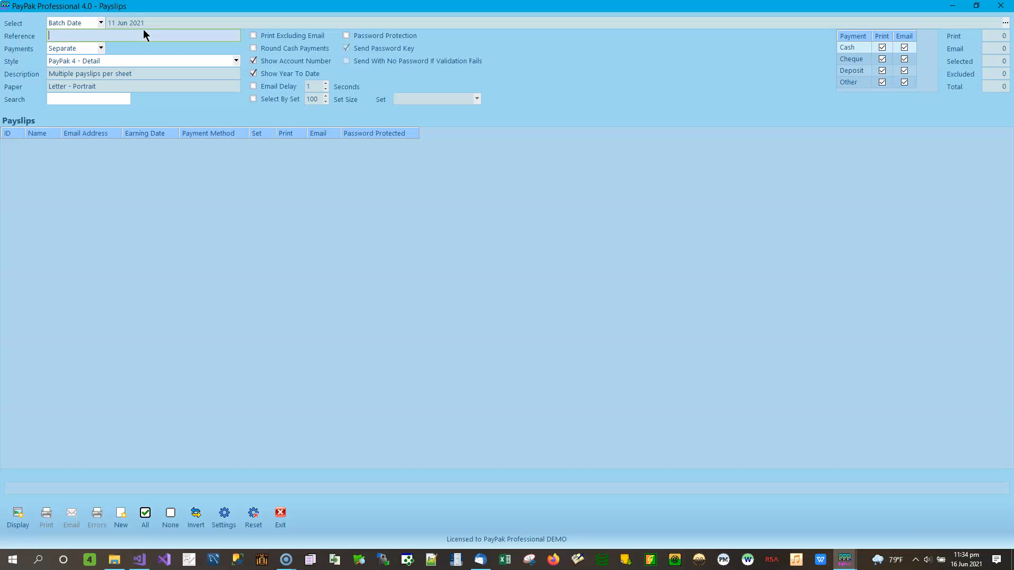
{"action": "left_click", "coordinate": [144, 31]}
{"action": "left_click", "coordinate": [164, 35]}
{"action": "left_click", "coordinate": [180, 35]}
{"action": "type", "text": "Demo Payslip"}
Examine the Payments options by switching to Combine and back to Separate
{"action": "left_click", "coordinate": [101, 48]}
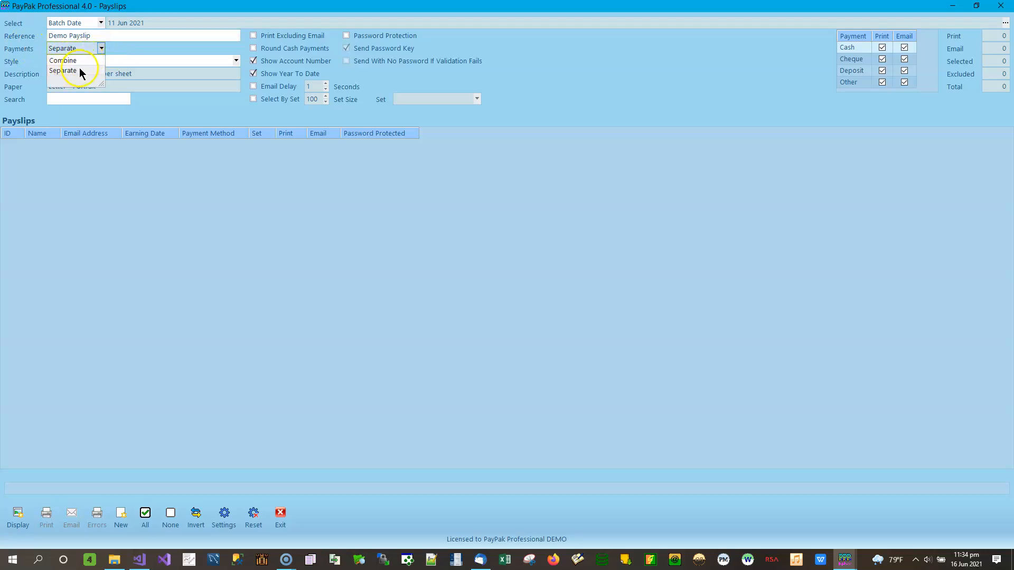
{"action": "left_click", "coordinate": [123, 47]}
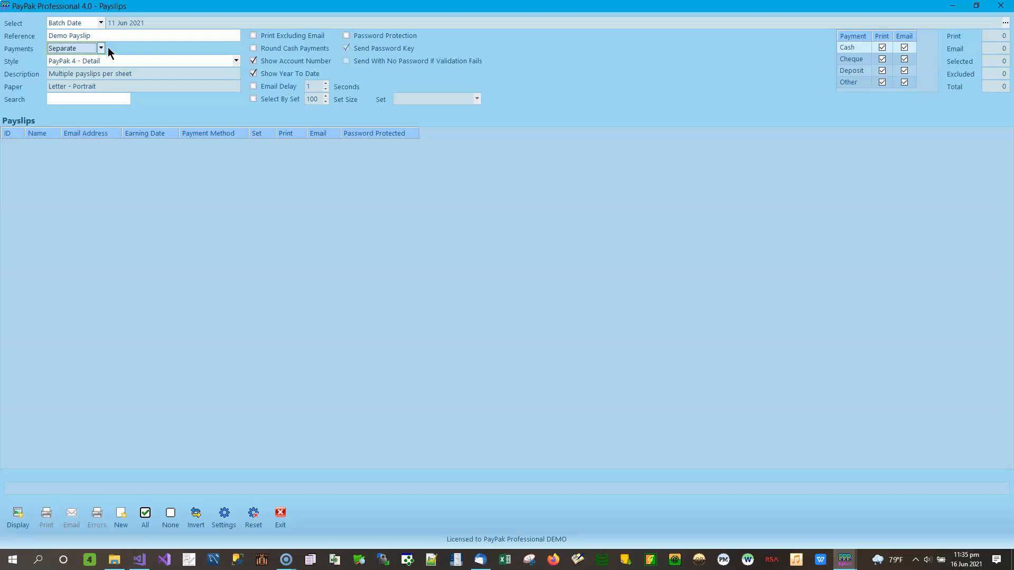
{"action": "left_click", "coordinate": [102, 48]}
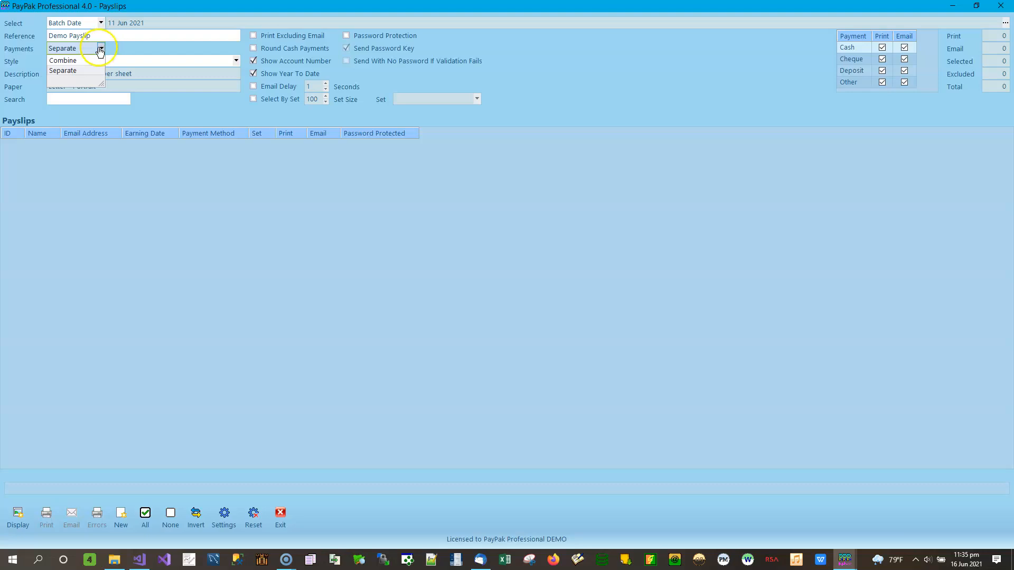
{"action": "left_click", "coordinate": [78, 60]}
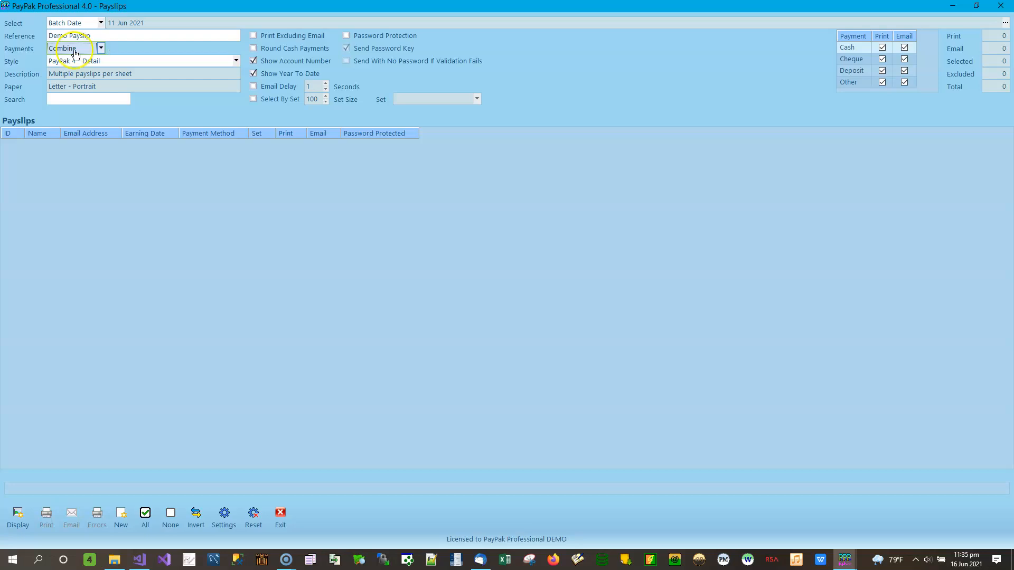
{"action": "left_click", "coordinate": [101, 48]}
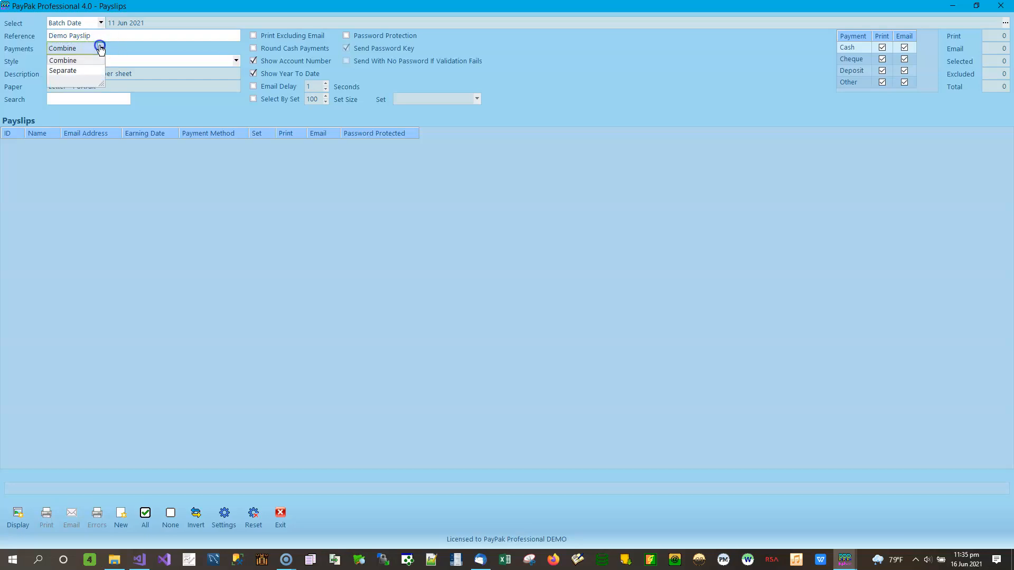
{"action": "left_click", "coordinate": [74, 71]}
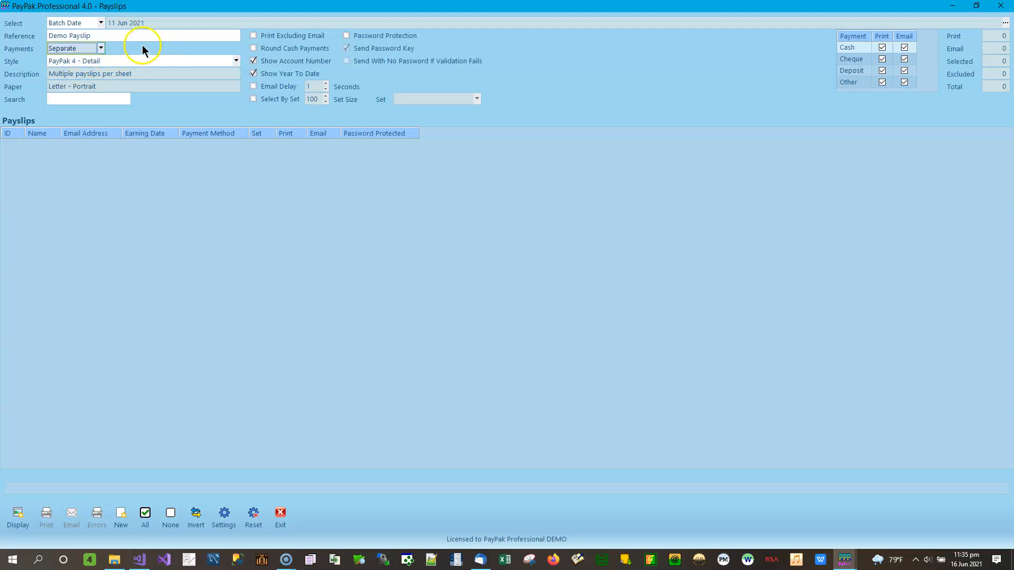
Review the payslip styles with their descriptions and paper sizes, from 2 Per Sheet onward, and select Pocket Half Letter Size
{"action": "left_click", "coordinate": [236, 61]}
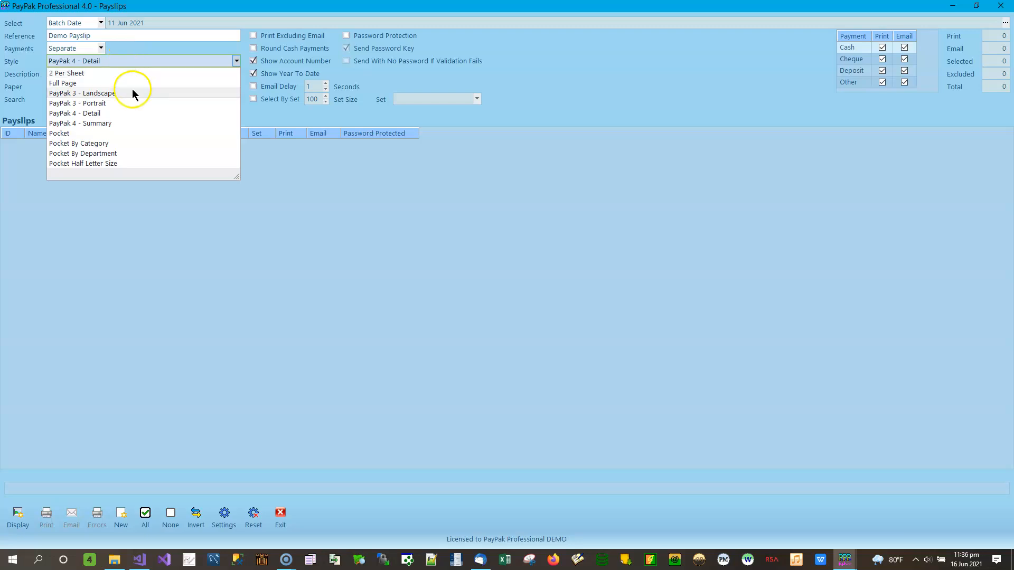
{"action": "left_click", "coordinate": [86, 74]}
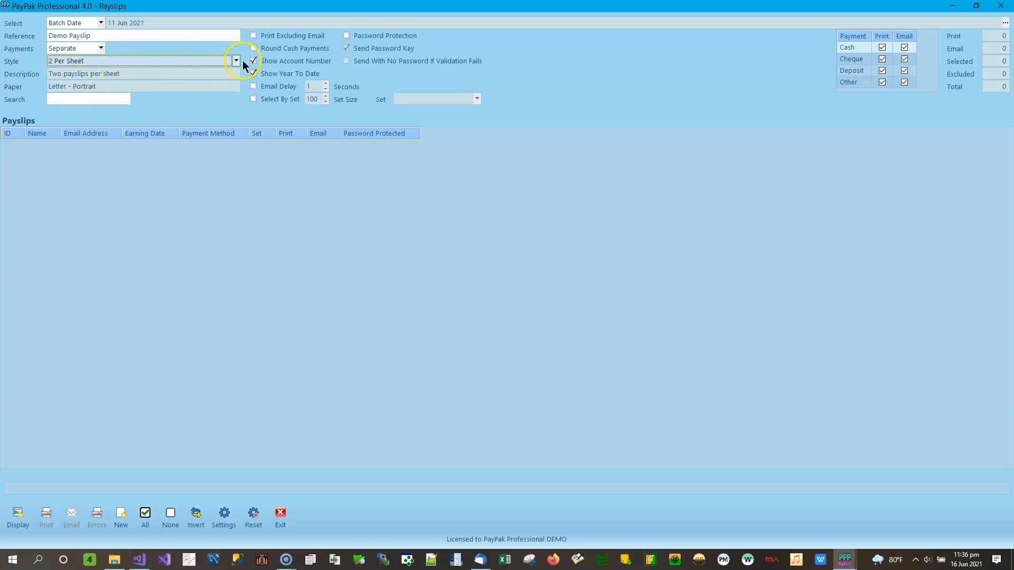
{"action": "scroll", "coordinate": [237, 65], "scroll_direction": "down", "scroll_amount": 1}
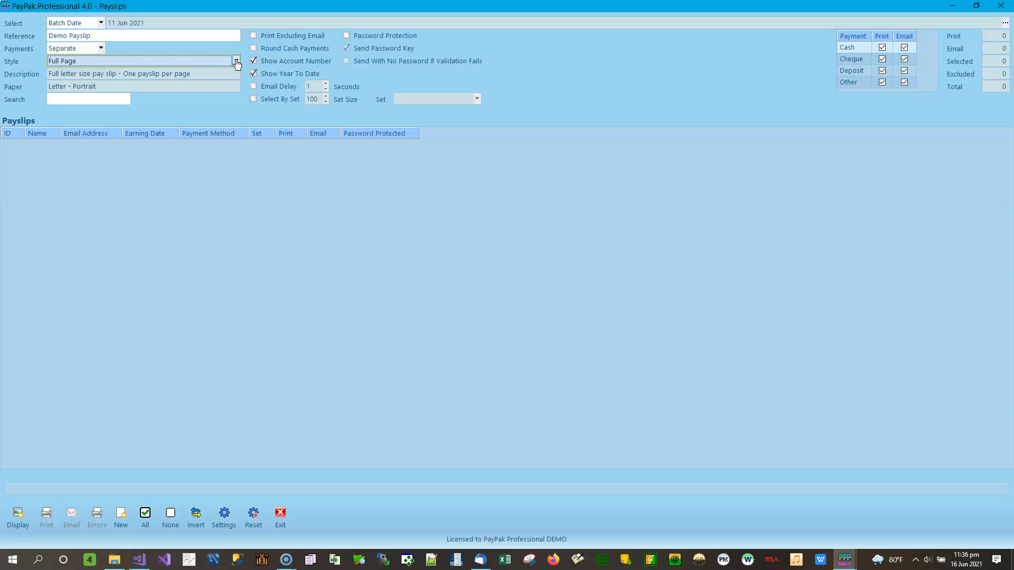
{"action": "scroll", "coordinate": [237, 64], "scroll_direction": "down", "scroll_amount": 1}
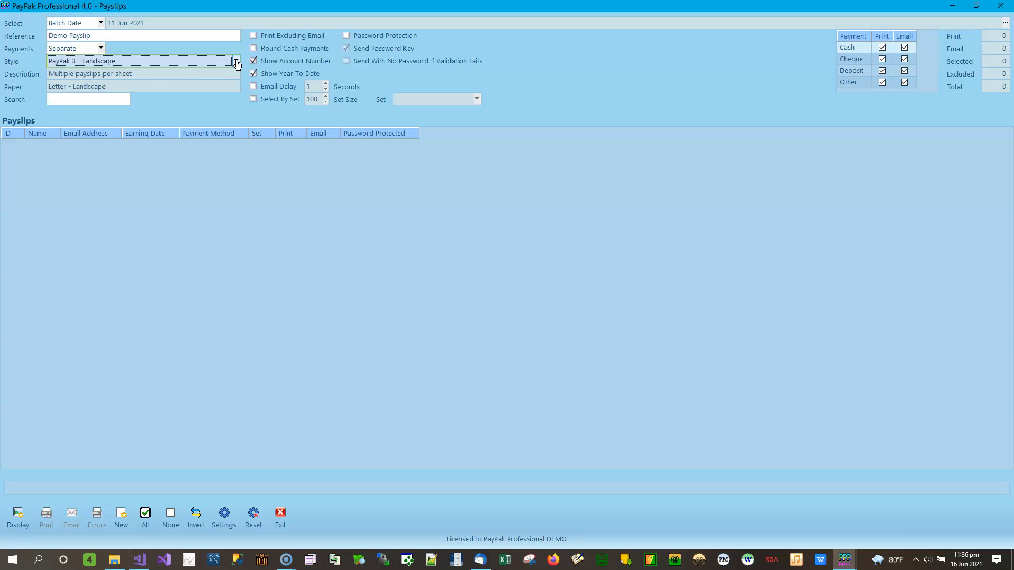
{"action": "key", "text": "Down"}
{"action": "key", "text": "Down"}
{"action": "key", "text": "Down"}
{"action": "key", "text": "Down"}
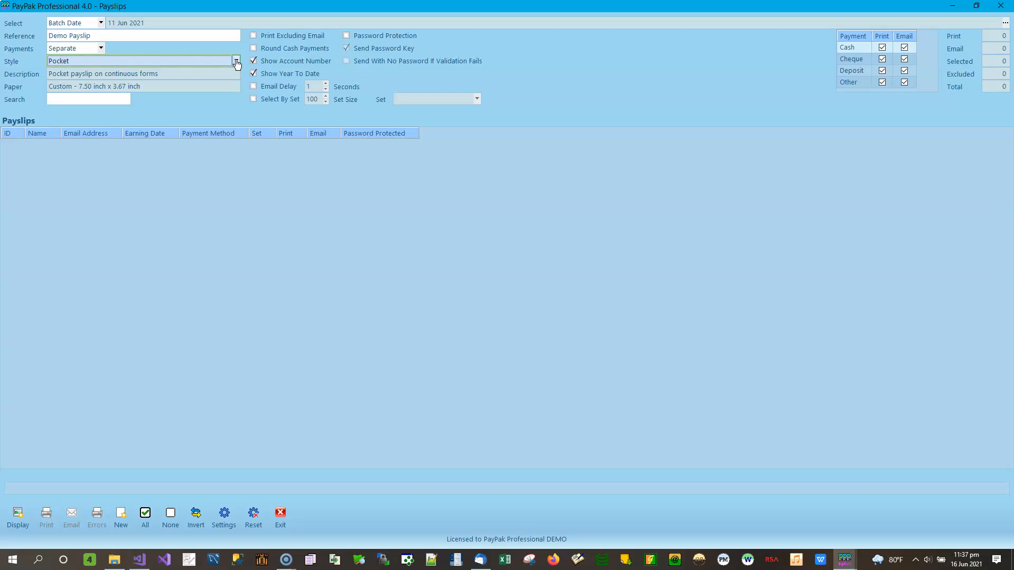
{"action": "key", "text": "Down"}
{"action": "key", "text": "Down"}
{"action": "key", "text": "Down"}
{"action": "left_click", "coordinate": [236, 61]}
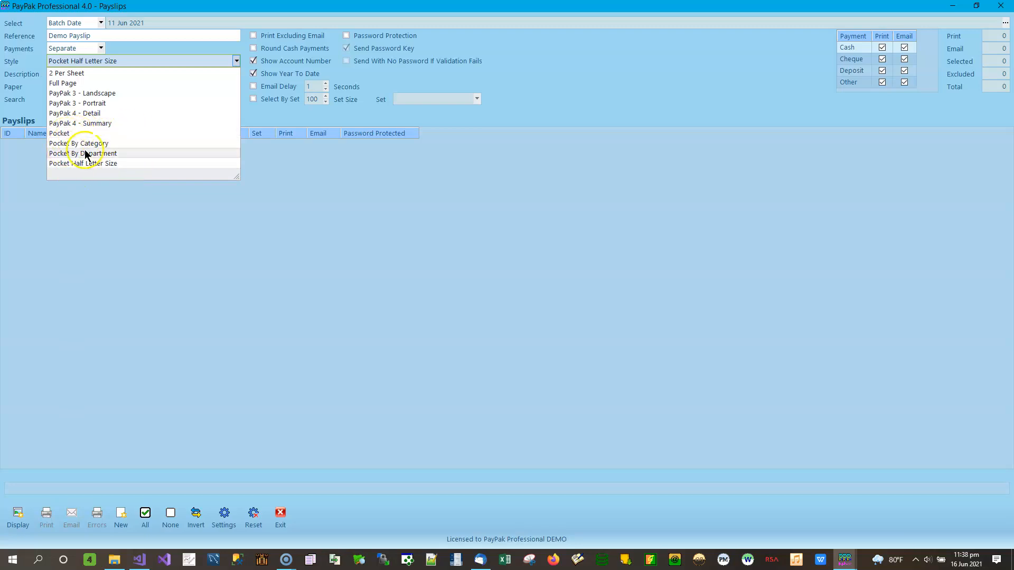
{"action": "left_click", "coordinate": [426, 86]}
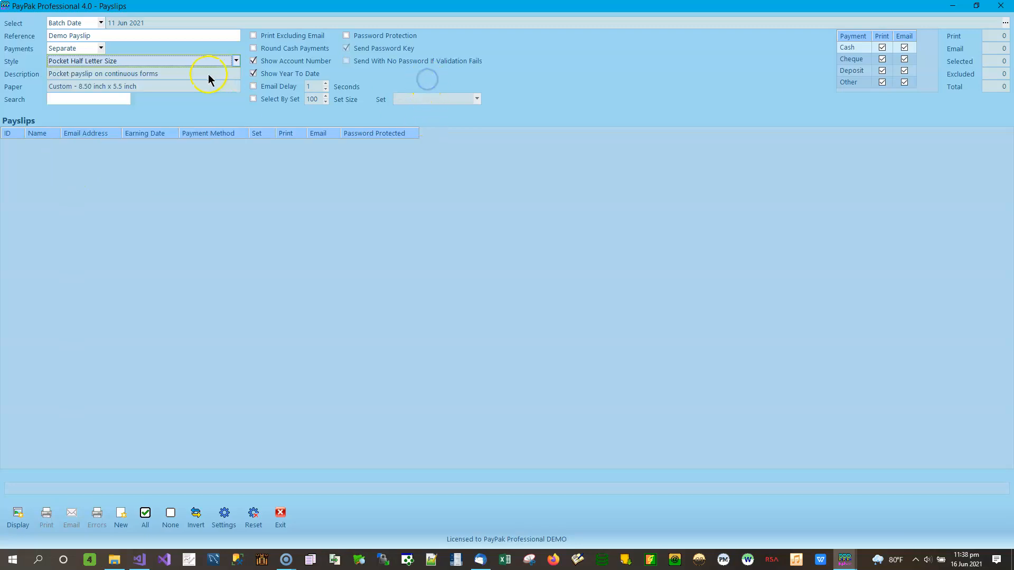
{"action": "left_click", "coordinate": [118, 98]}
{"action": "left_click", "coordinate": [100, 100]}
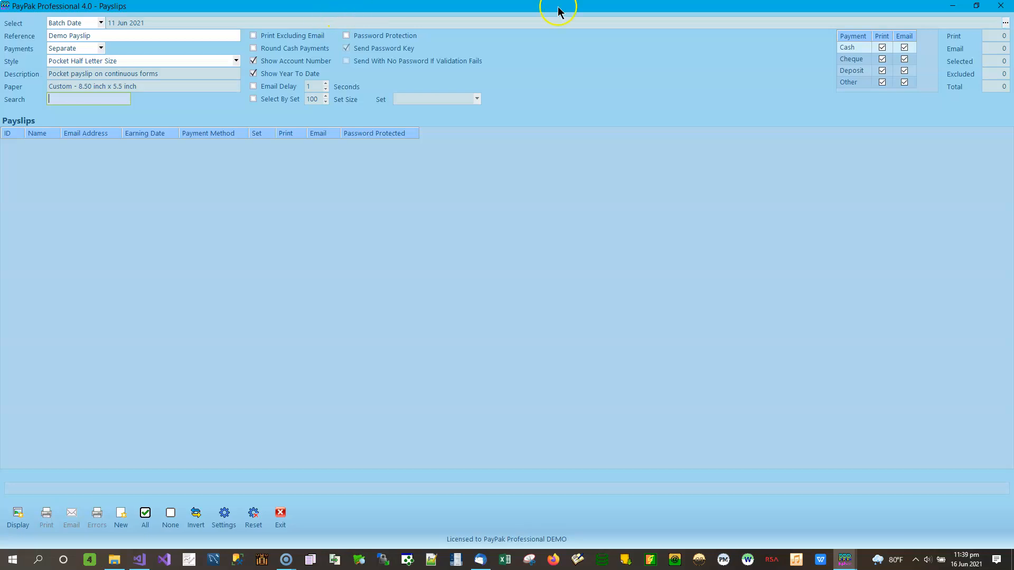
Open the employee records and examine the first employee's email address and Email Payslips setting
{"action": "left_click", "coordinate": [952, 7]}
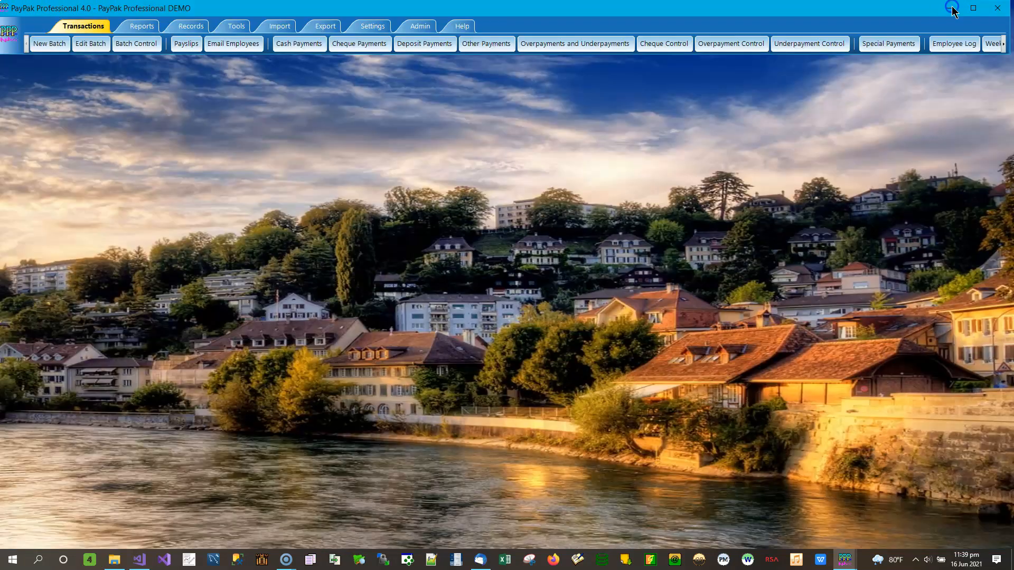
{"action": "left_click", "coordinate": [191, 27]}
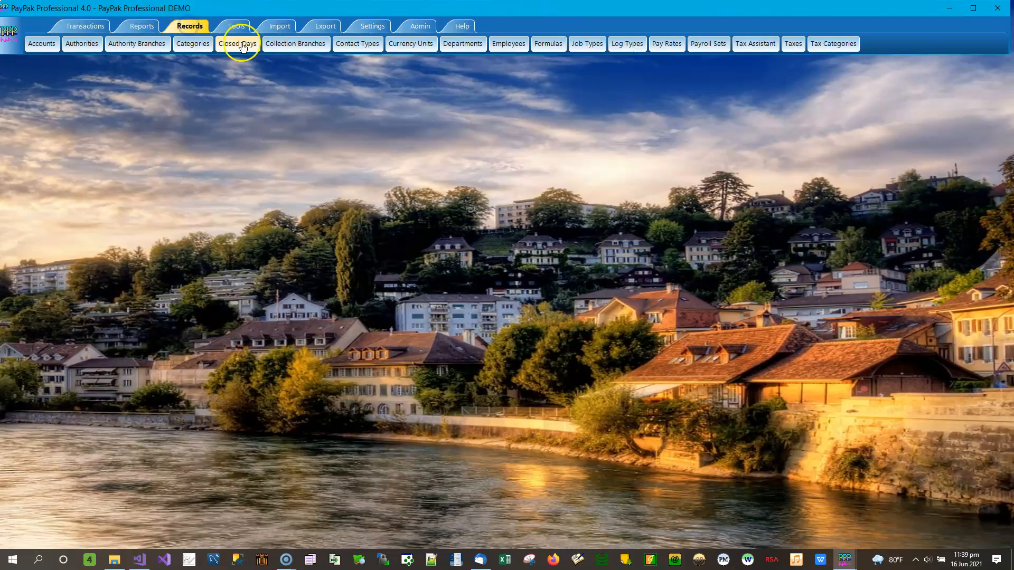
{"action": "left_click", "coordinate": [517, 50]}
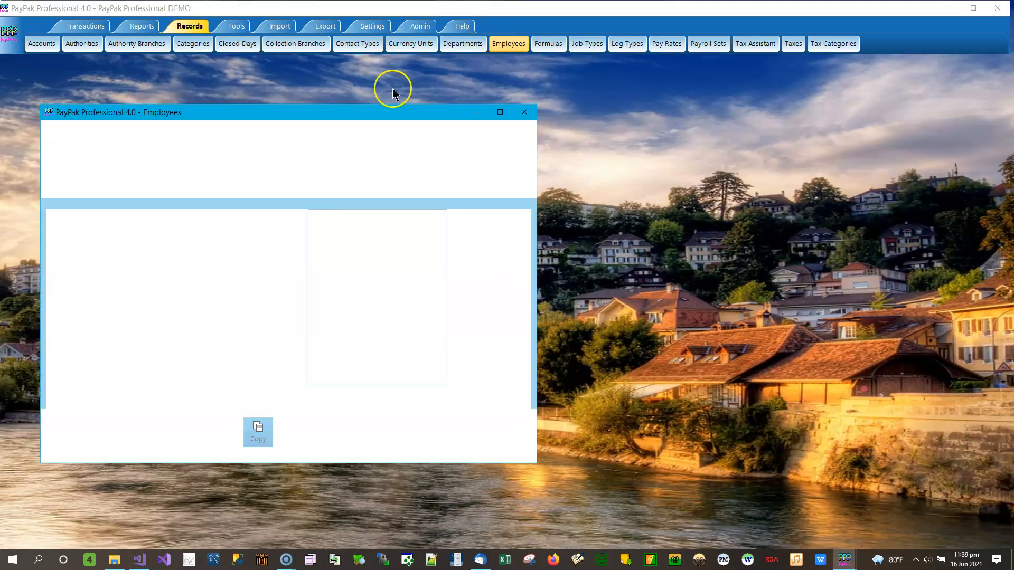
{"action": "left_click", "coordinate": [104, 428]}
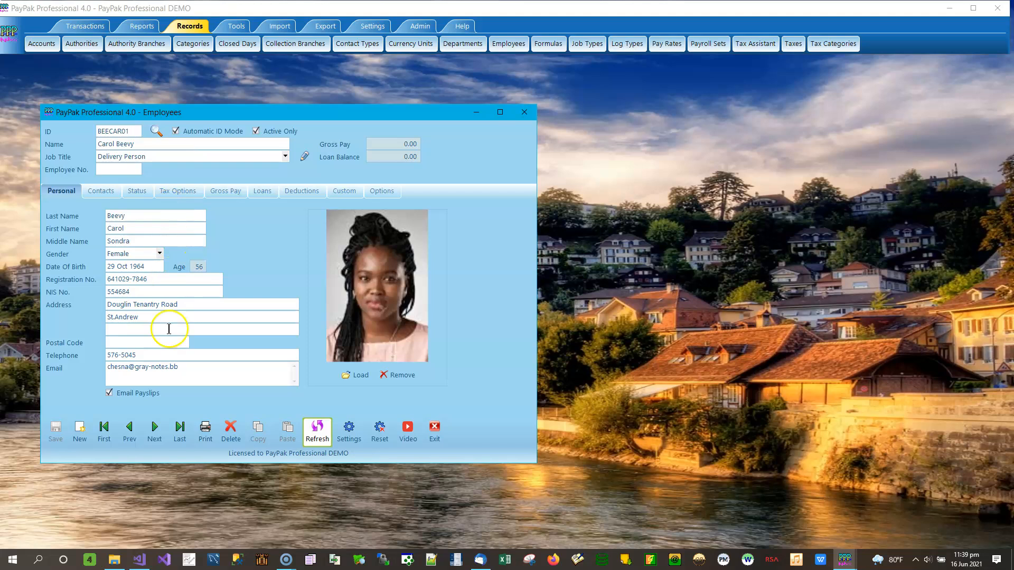
{"action": "double_click", "coordinate": [154, 371]}
{"action": "left_click_drag", "start_coordinate": [153, 371], "coordinate": [59, 368]}
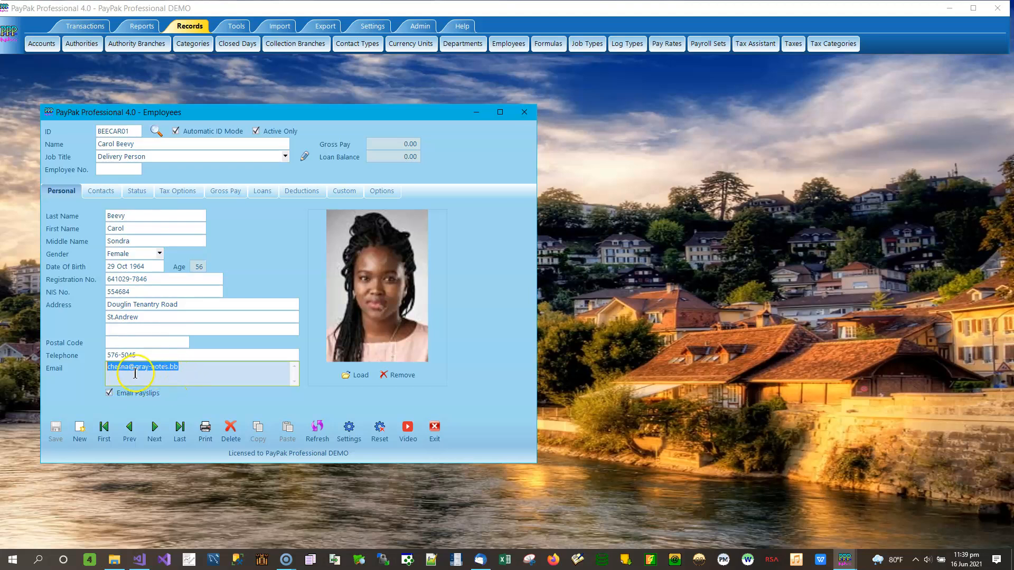
Examine the following employee's email address and Email Payslips setting, close the employee records and return to the payslips window
{"action": "left_click", "coordinate": [159, 432]}
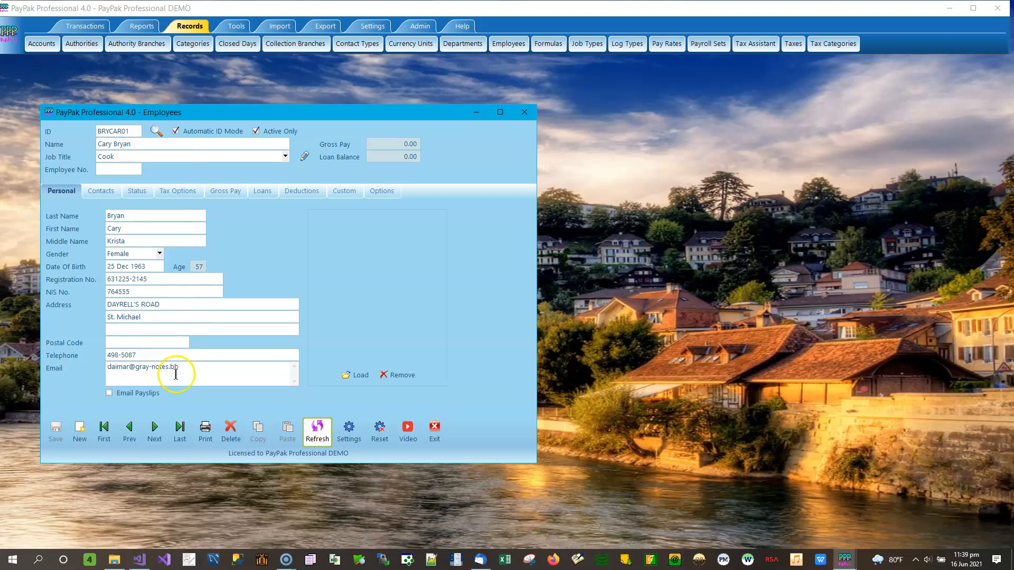
{"action": "left_click_drag", "start_coordinate": [183, 368], "coordinate": [98, 367]}
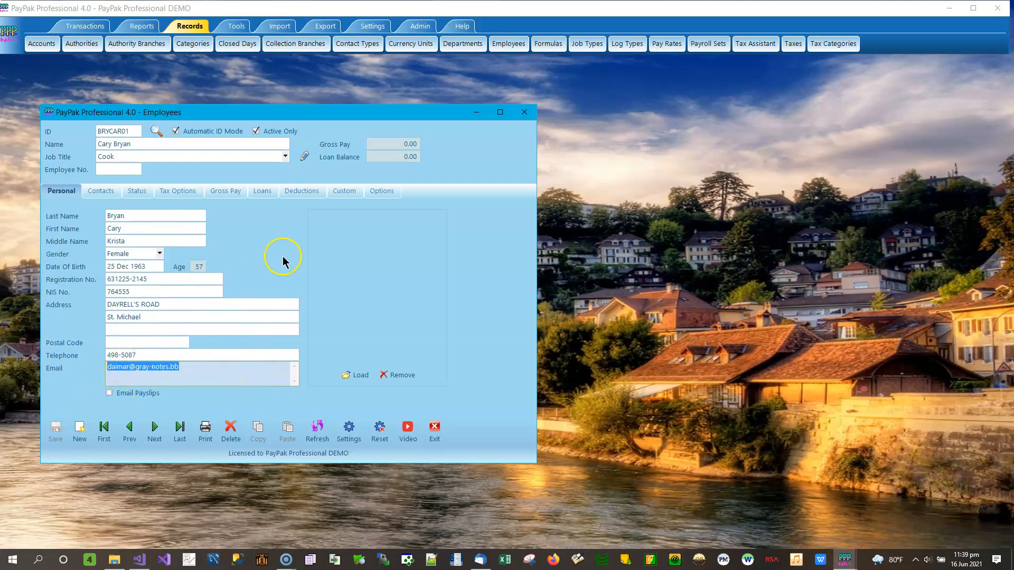
{"action": "left_click", "coordinate": [525, 120]}
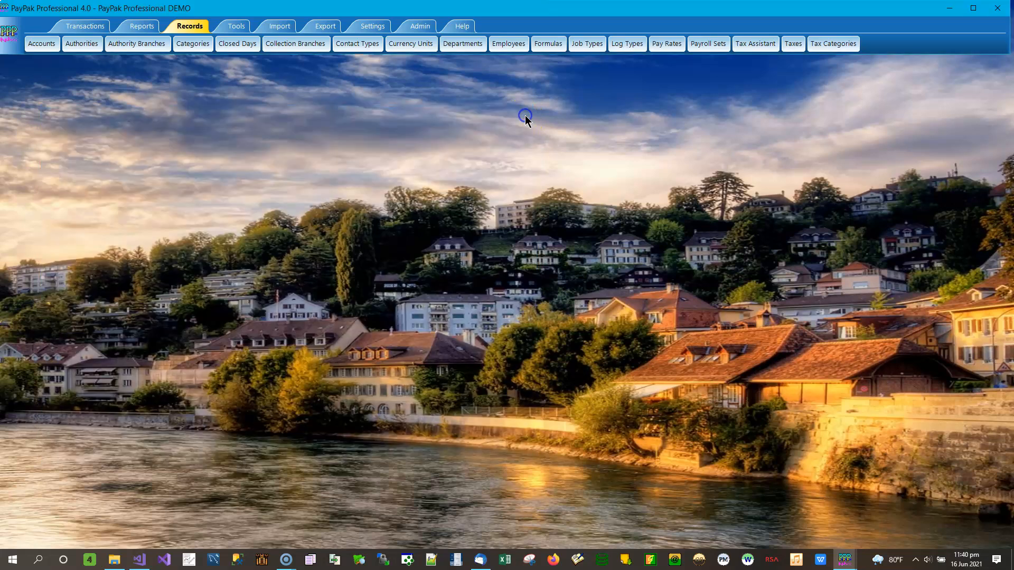
{"action": "mouse_move", "coordinate": [851, 561]}
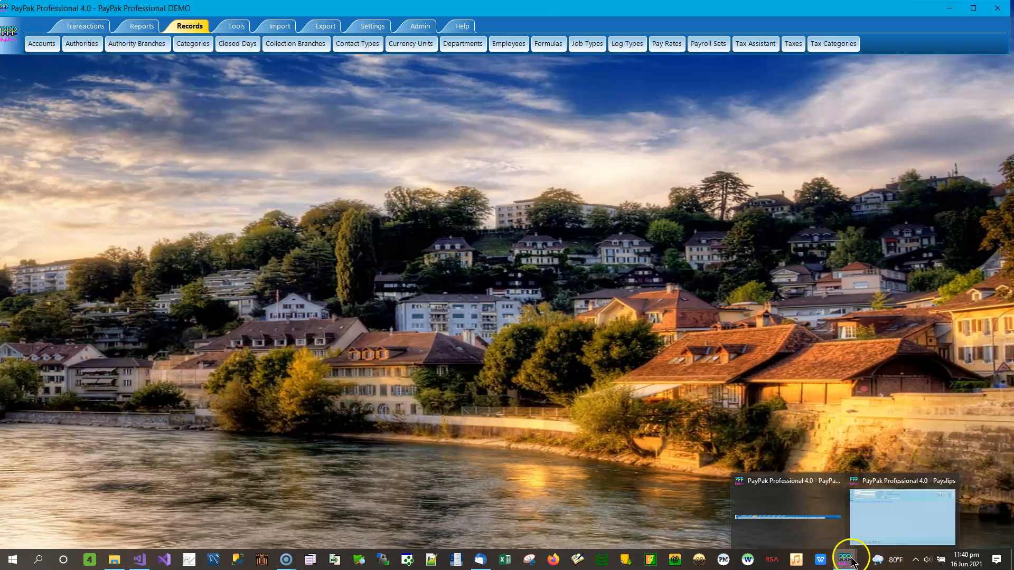
{"action": "left_click", "coordinate": [889, 529]}
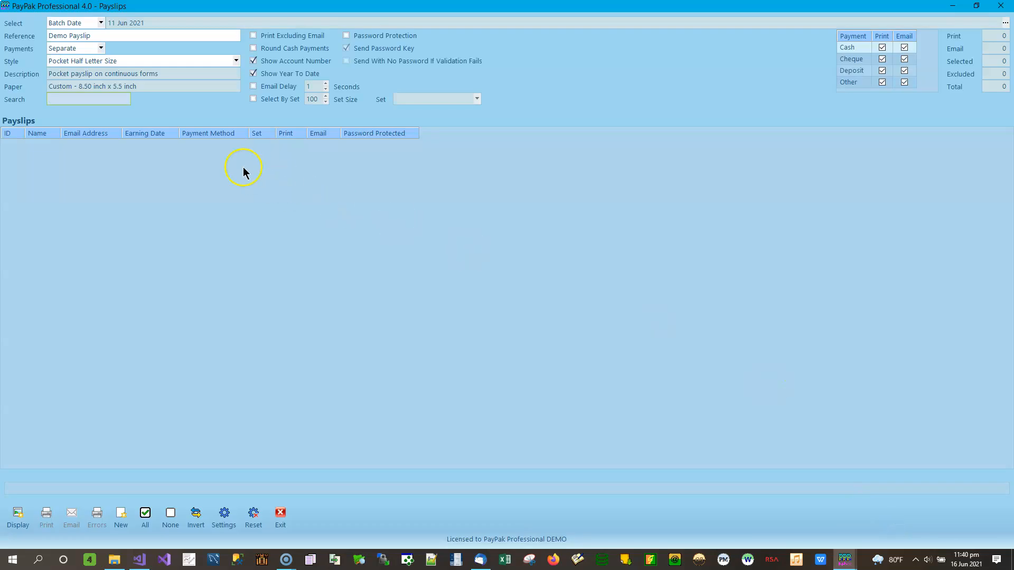
Enable Round Cash Payments and toggle Show Year To Date off and on again, leaving it enabled
{"action": "left_click", "coordinate": [268, 49]}
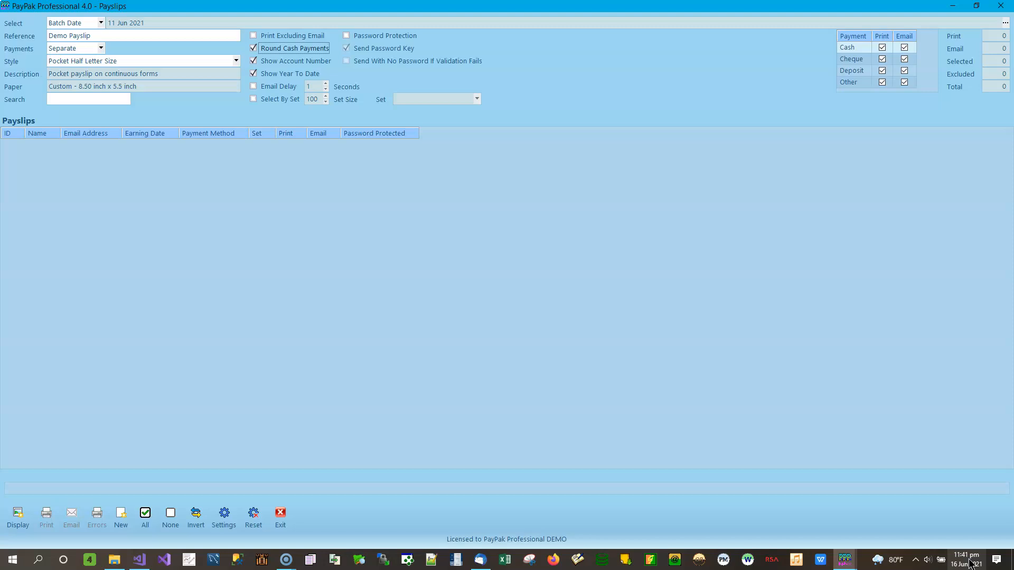
{"action": "left_click", "coordinate": [966, 564]}
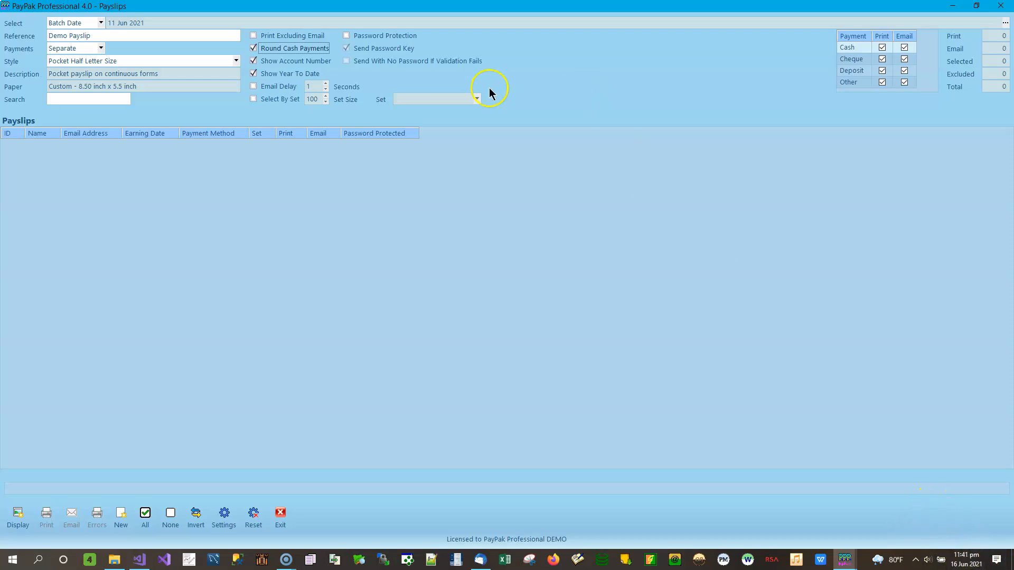
{"action": "left_click", "coordinate": [276, 74]}
{"action": "left_click", "coordinate": [288, 74]}
Enable Email Delay and try longer delays, leaving it at 1 second
{"action": "left_click", "coordinate": [273, 87]}
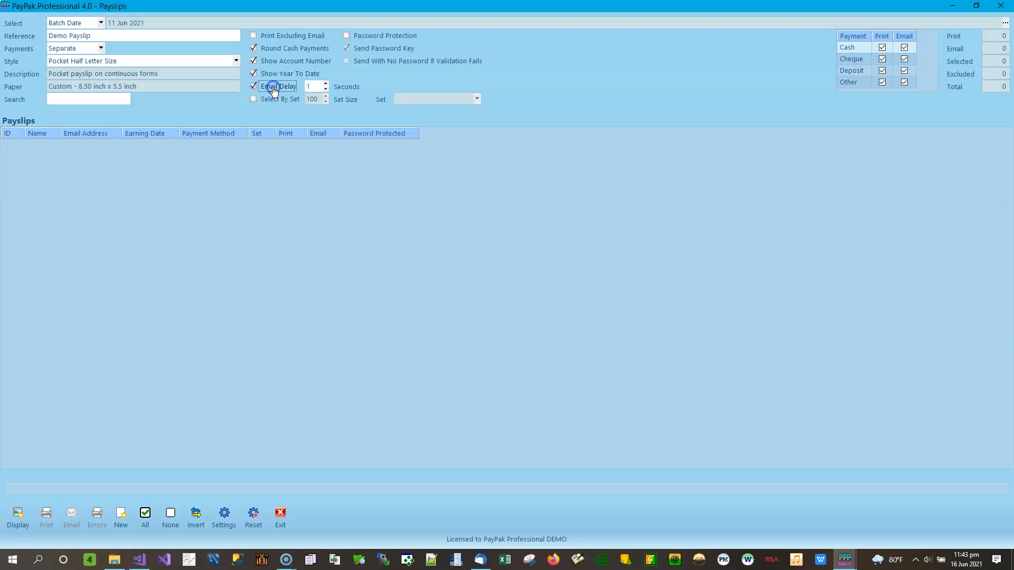
{"action": "left_click", "coordinate": [326, 83]}
{"action": "left_click", "coordinate": [325, 84]}
{"action": "left_click", "coordinate": [325, 84]}
{"action": "left_click", "coordinate": [326, 89]}
{"action": "left_click", "coordinate": [326, 89]}
Enable Select By Set, try the set size adjustment, leave it at 100, and check the list of sets
{"action": "left_click", "coordinate": [269, 100]}
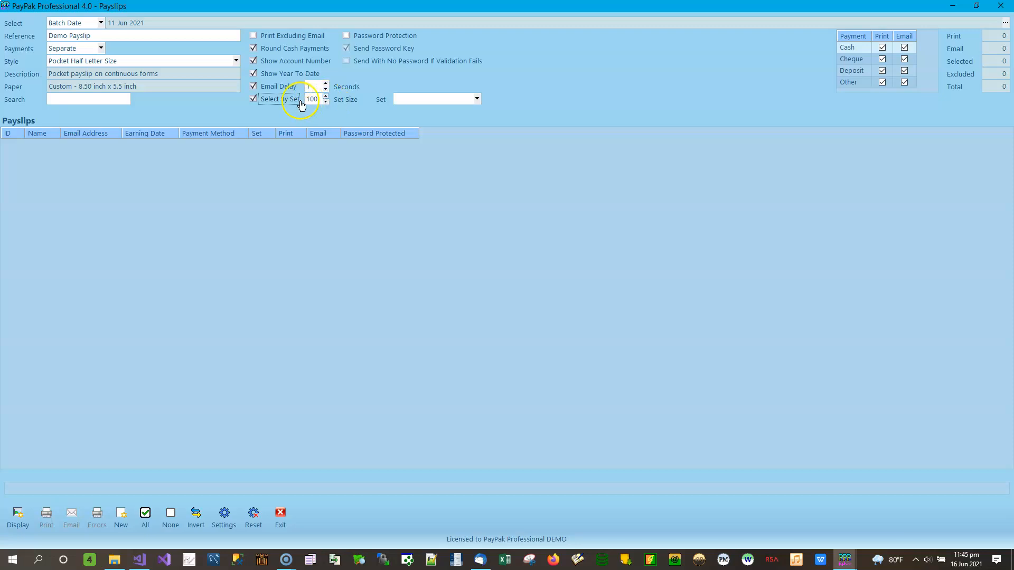
{"action": "left_click", "coordinate": [325, 96]}
{"action": "left_click", "coordinate": [326, 102]}
{"action": "left_click", "coordinate": [421, 101]}
{"action": "left_click", "coordinate": [485, 93]}
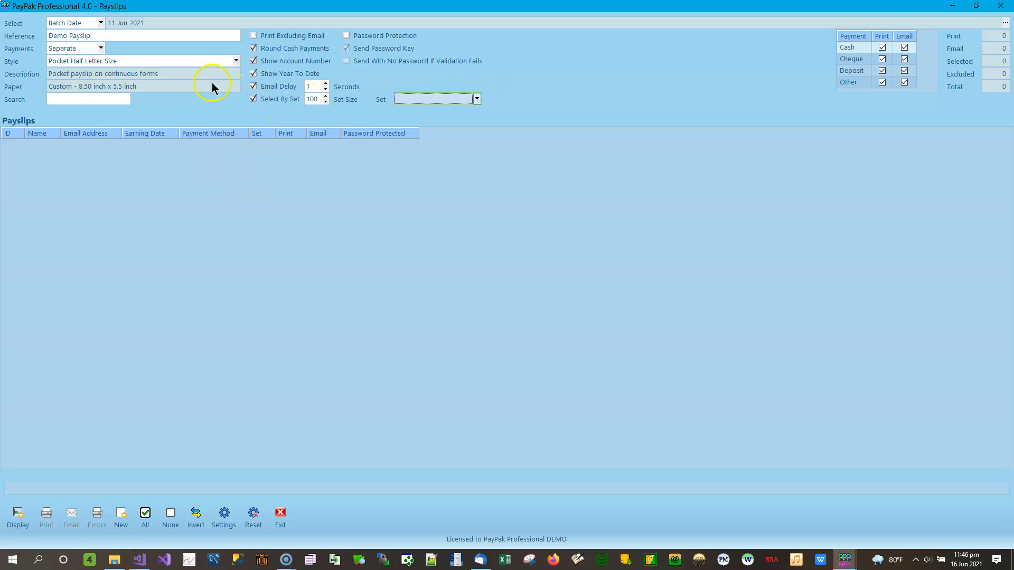
{"action": "left_click", "coordinate": [476, 99]}
Try excluding cheque payslips from print and email and cash payslips from email, and re-enable them all
{"action": "left_click", "coordinate": [882, 59]}
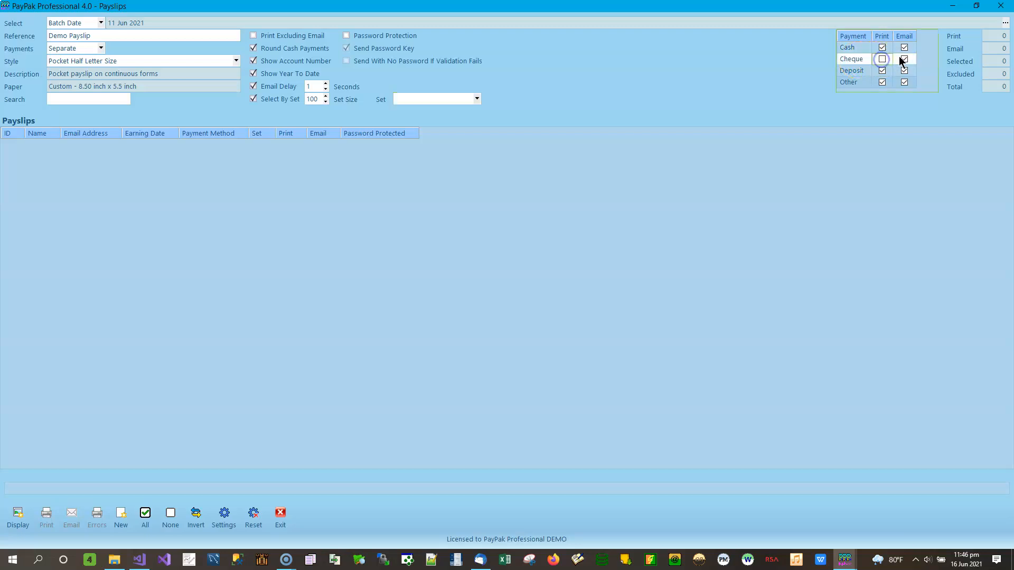
{"action": "left_click", "coordinate": [905, 60]}
{"action": "left_click", "coordinate": [904, 47]}
{"action": "left_click", "coordinate": [904, 47]}
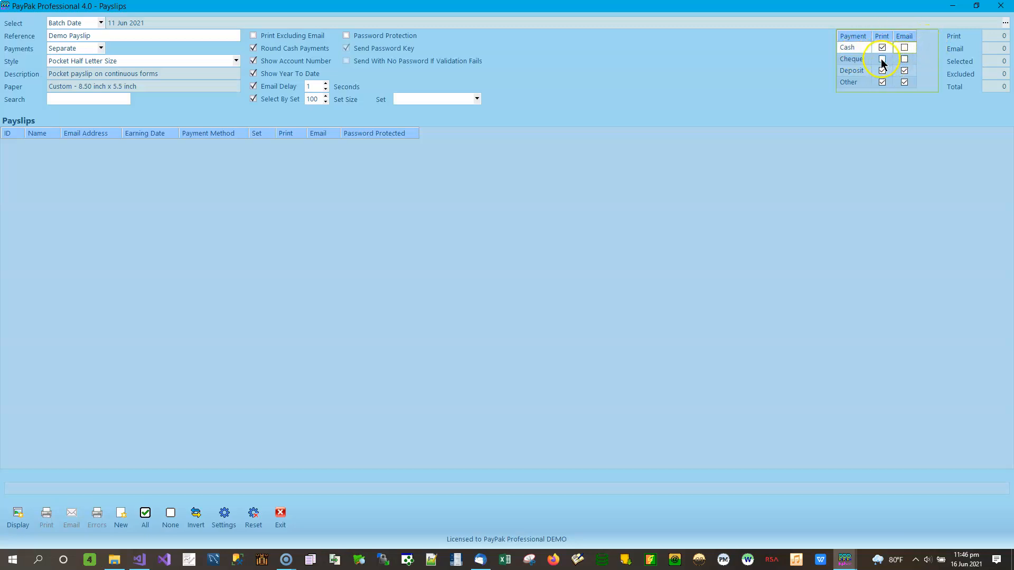
{"action": "left_click", "coordinate": [881, 58]}
{"action": "left_click", "coordinate": [904, 47]}
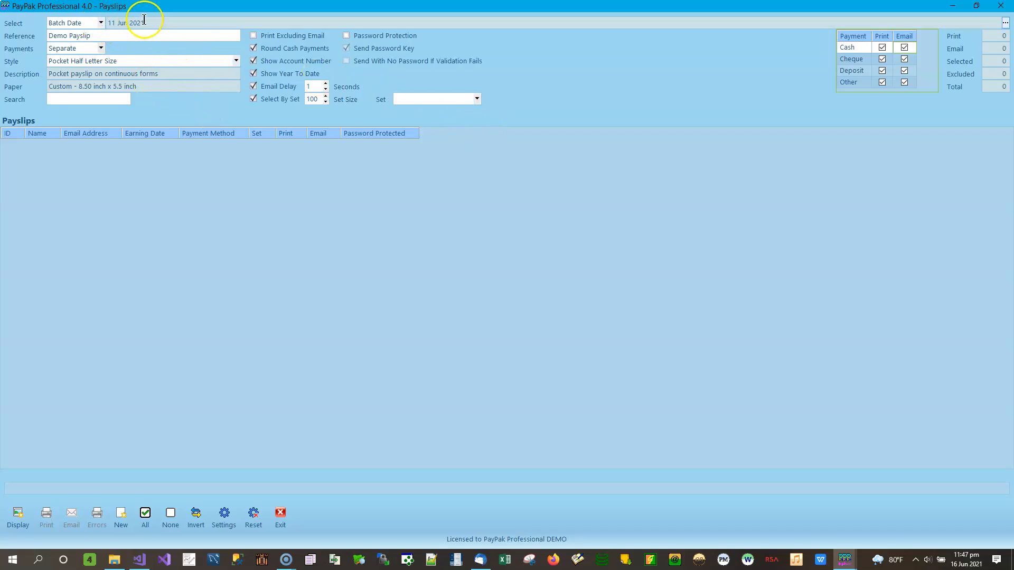
Display the 11 Jun 2021 payslips, switch the batch selection to 14 May 2021, and display and look through its payslips
{"action": "left_click", "coordinate": [18, 515]}
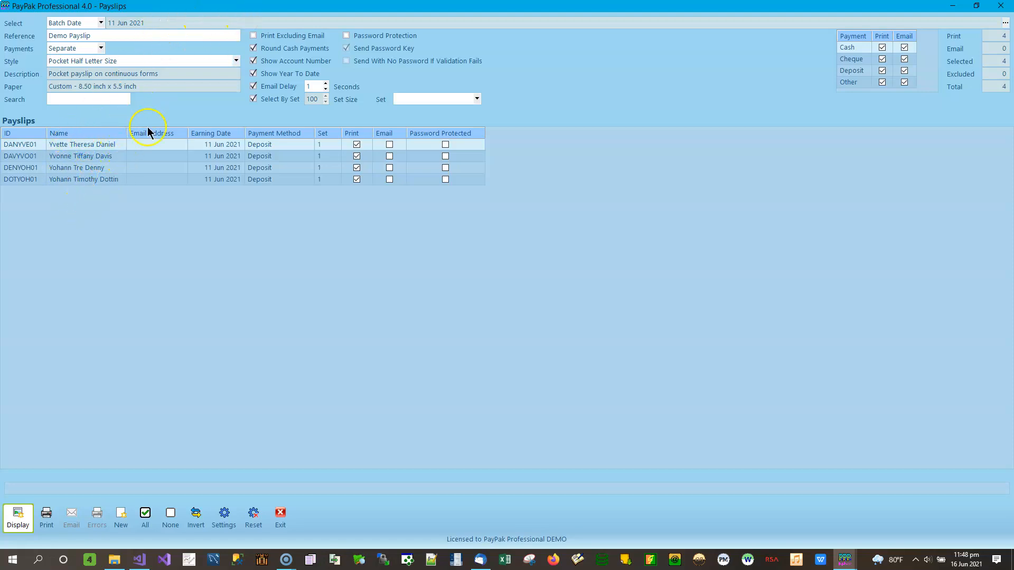
{"action": "left_click", "coordinate": [1006, 24]}
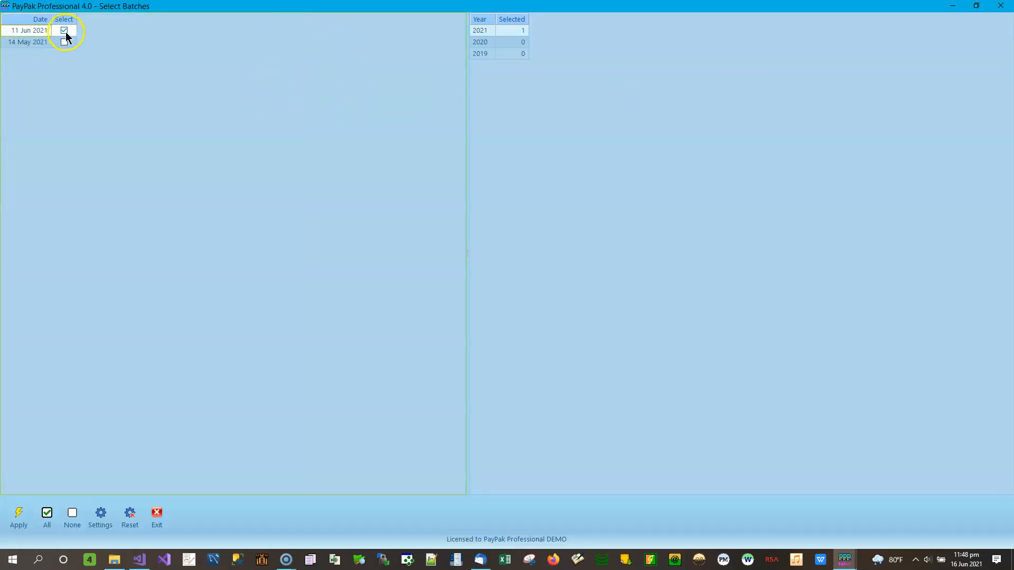
{"action": "left_click", "coordinate": [65, 42]}
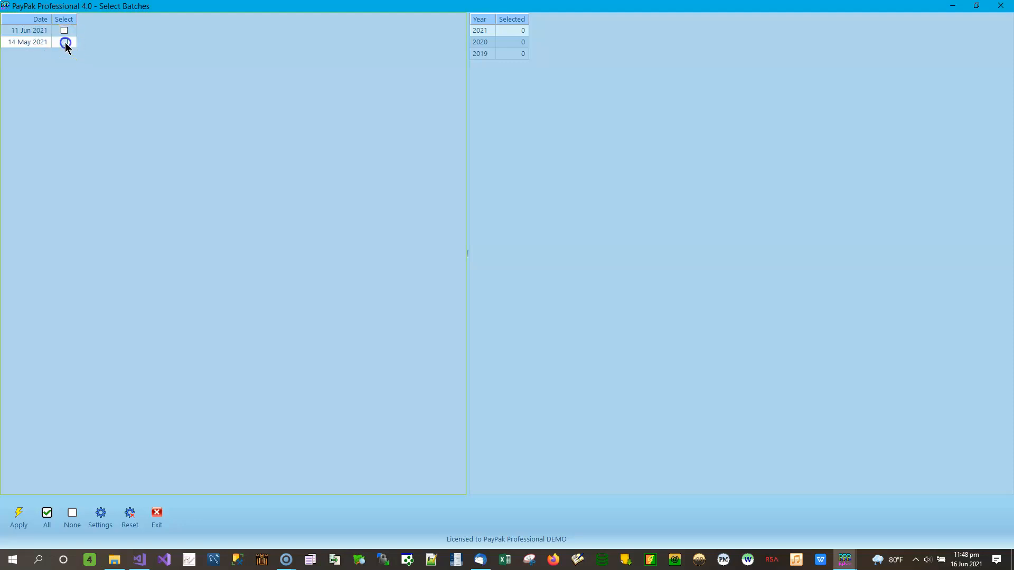
{"action": "left_click", "coordinate": [19, 510]}
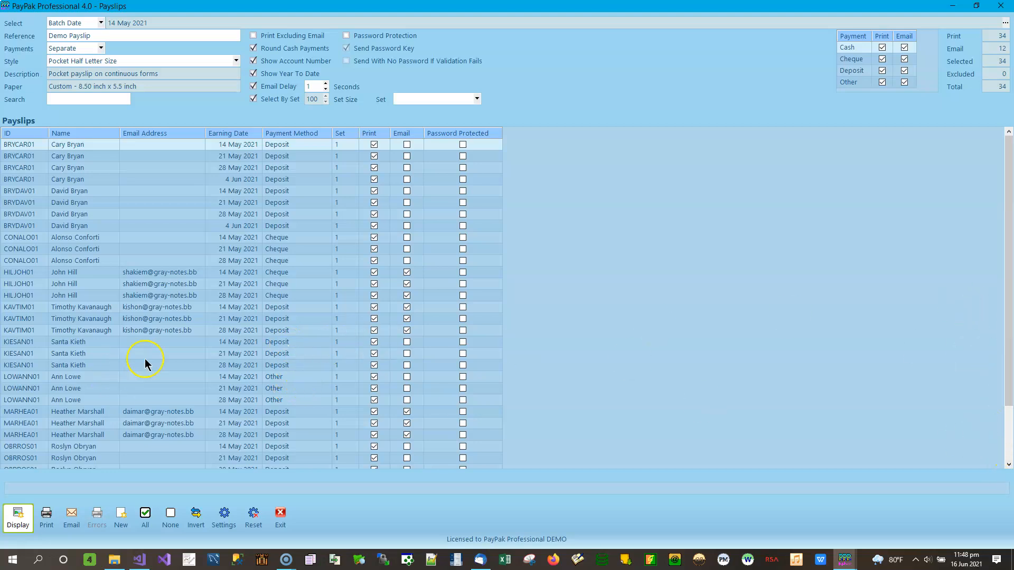
{"action": "left_click", "coordinate": [1007, 436]}
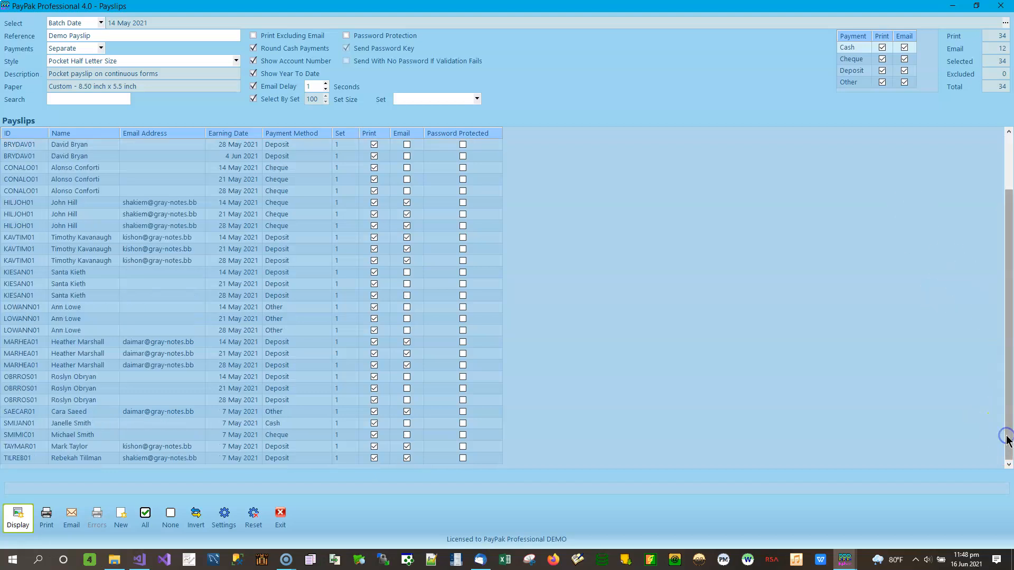
{"action": "left_click", "coordinate": [290, 424]}
{"action": "left_click_drag", "start_coordinate": [1011, 226], "coordinate": [1010, 170]}
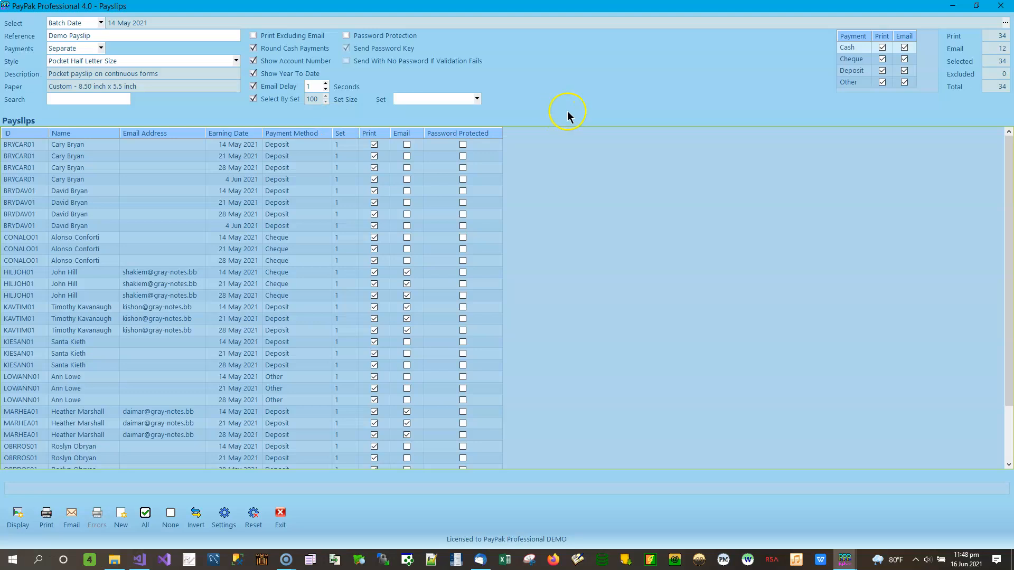
Turn off Email Delay and Select By Set, and display the payslips again
{"action": "left_click", "coordinate": [277, 87]}
{"action": "left_click", "coordinate": [275, 99]}
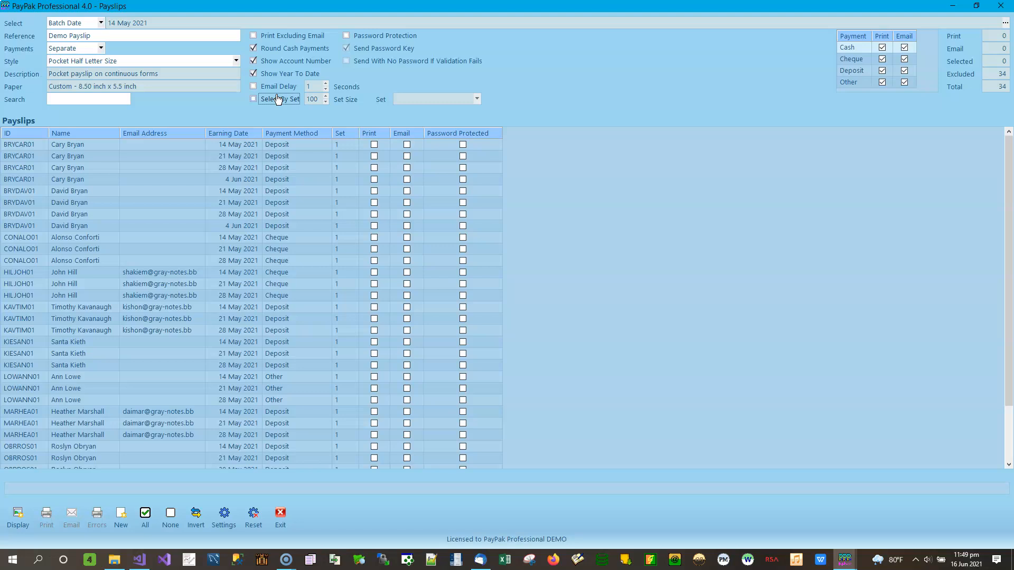
{"action": "left_click", "coordinate": [18, 515]}
{"action": "left_click", "coordinate": [545, 328]}
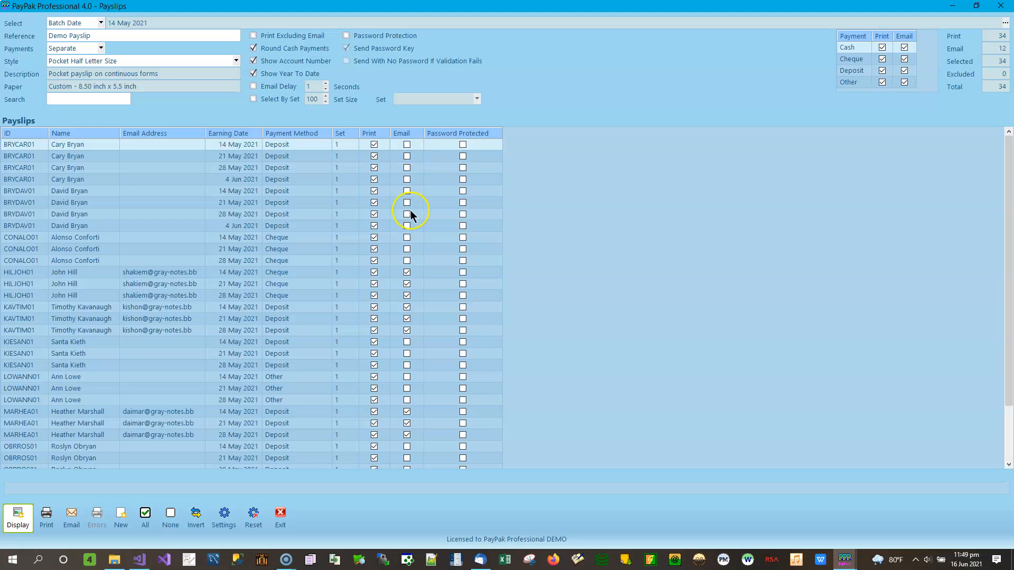
Exclude the first listed employee's 14, 21 and 28 May 2021 payslips from printing
{"action": "left_click", "coordinate": [375, 145]}
{"action": "left_click", "coordinate": [374, 156]}
{"action": "left_click", "coordinate": [375, 167]}
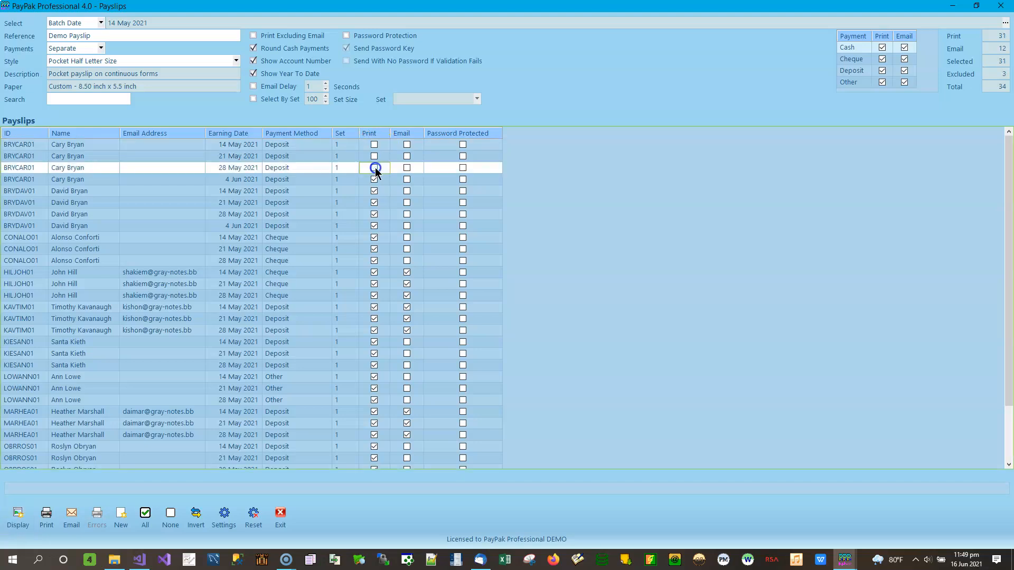
Exclude the first employee's 4 Jun 2021 payslip and a 14 May deposit payslip from printing, and a cheque employee's 14 and 21 May payslips from email
{"action": "left_click", "coordinate": [374, 180]}
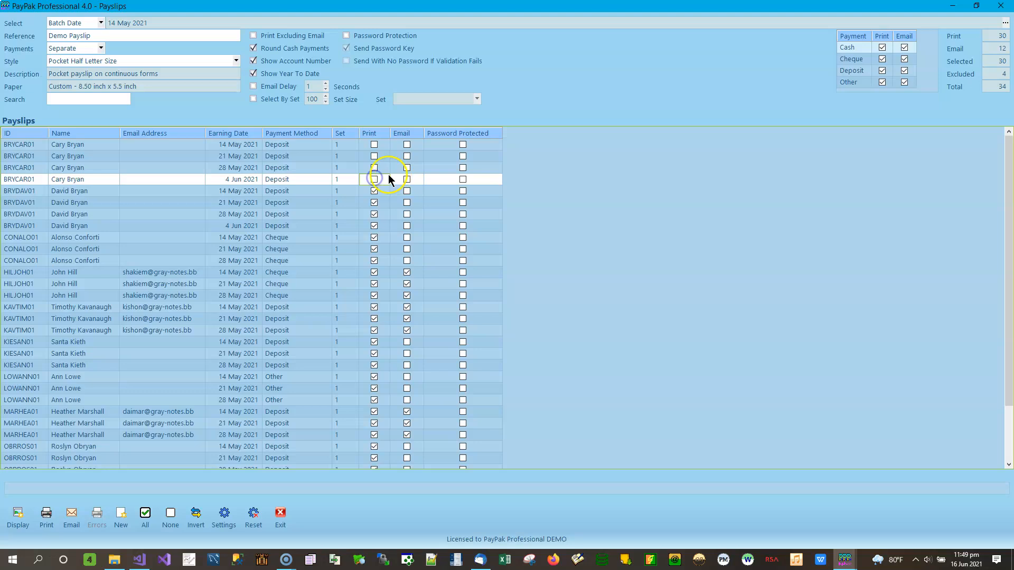
{"action": "left_click", "coordinate": [375, 342]}
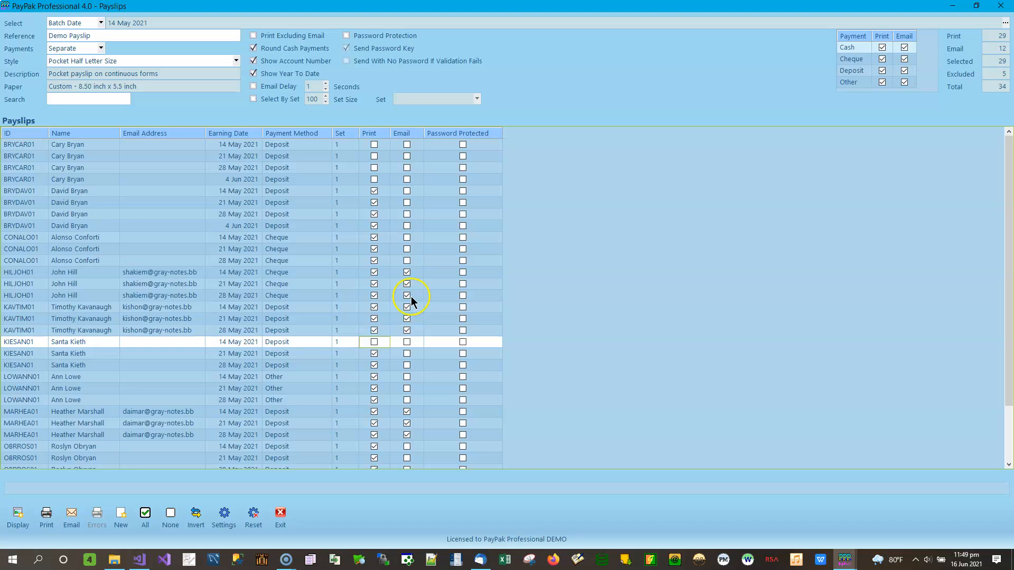
{"action": "left_click", "coordinate": [407, 272]}
{"action": "left_click", "coordinate": [407, 284]}
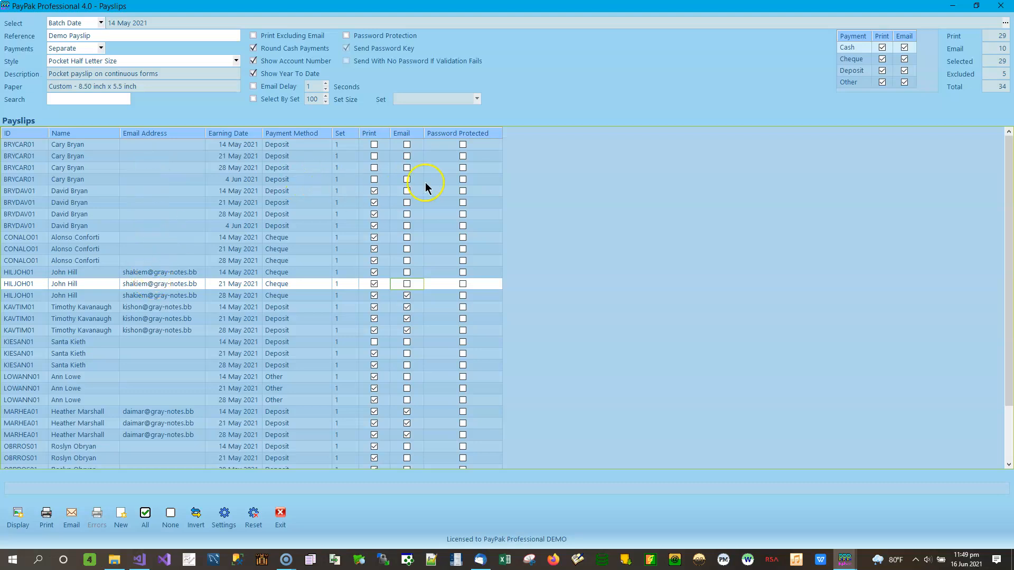
{"action": "left_click", "coordinate": [406, 179]}
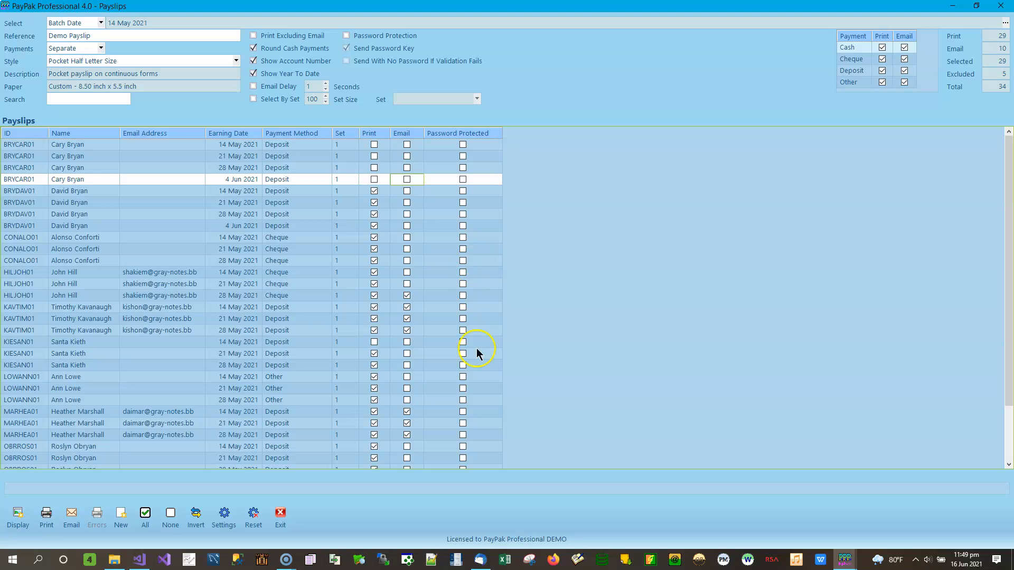
Try Password Protection on and off to view its employee data columns and password segment settings
{"action": "left_click", "coordinate": [387, 36]}
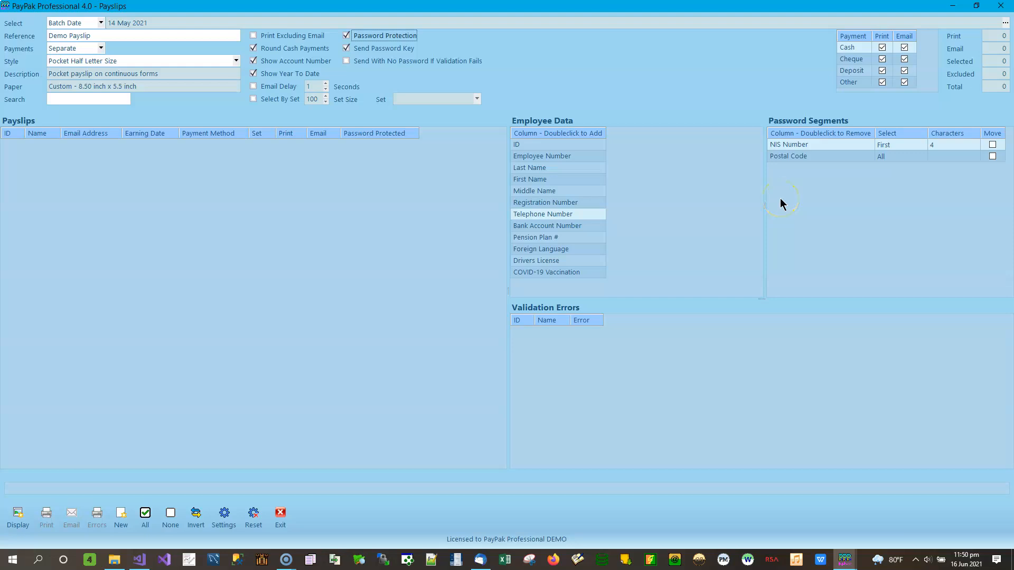
{"action": "left_click", "coordinate": [383, 38]}
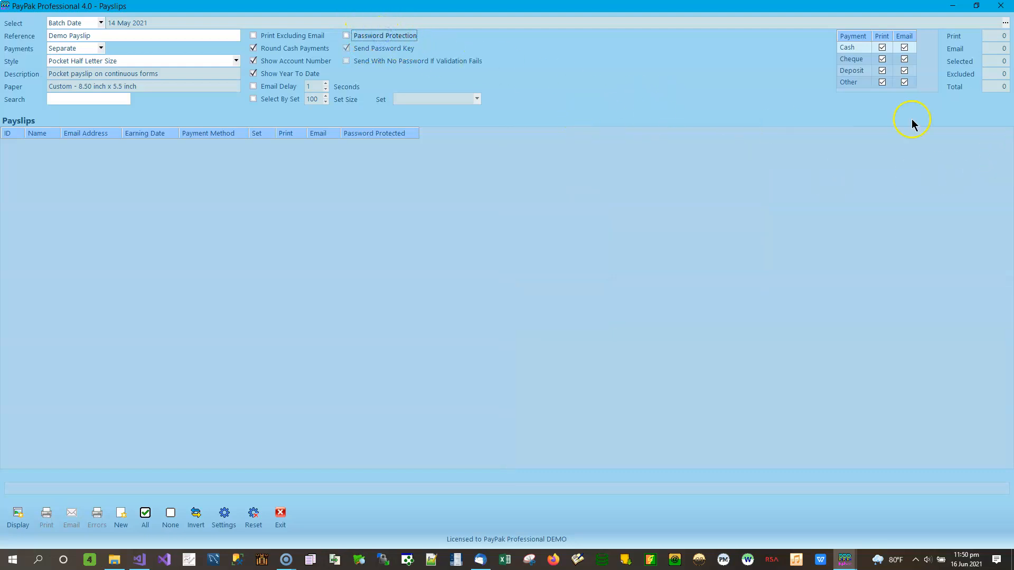
{"action": "left_click", "coordinate": [384, 37]}
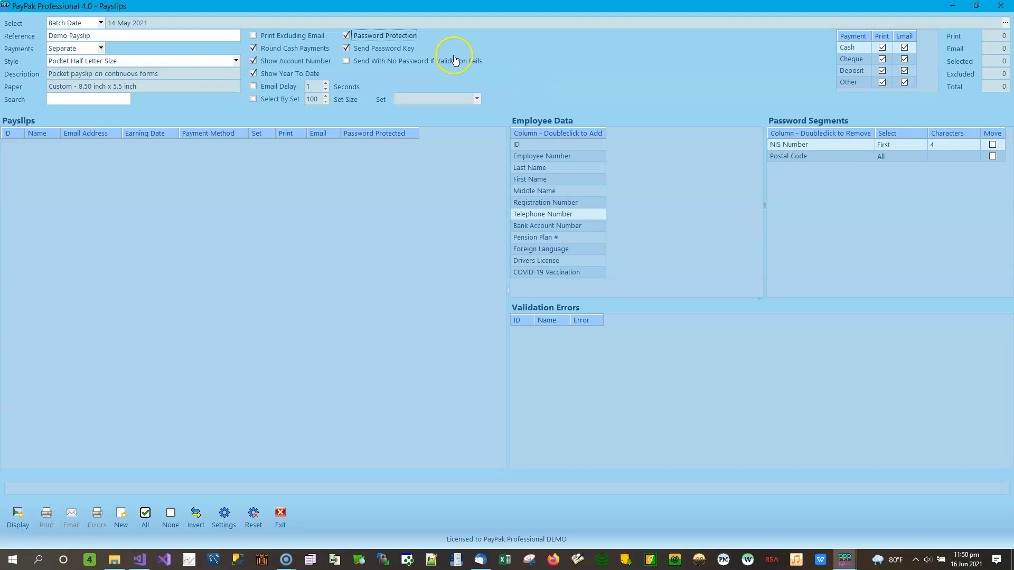
{"action": "left_click", "coordinate": [371, 36]}
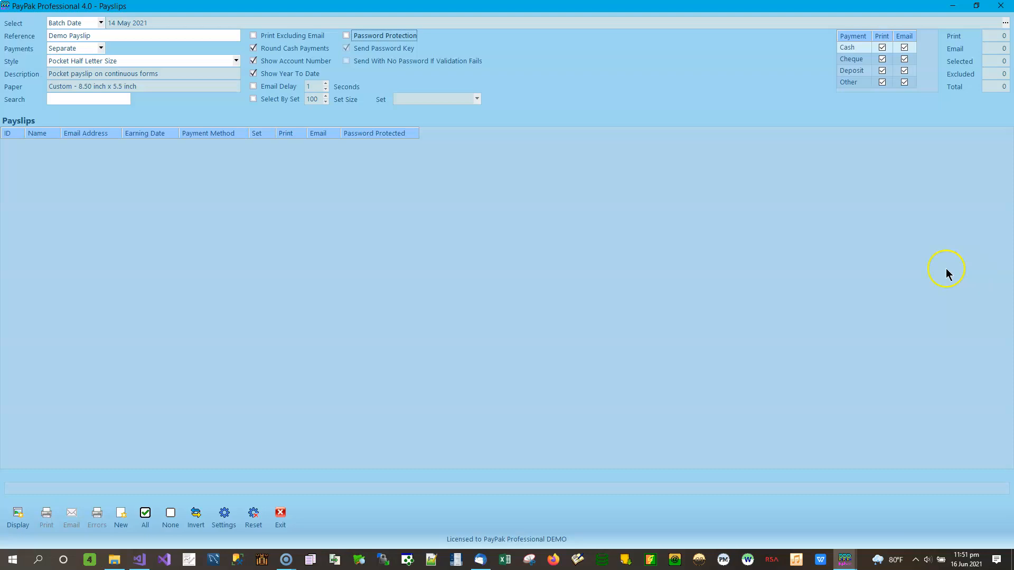
Display the 14 May 2021 batch's payslips again and set the payslip style to PayPak 3 - Portrait
{"action": "left_click", "coordinate": [18, 515]}
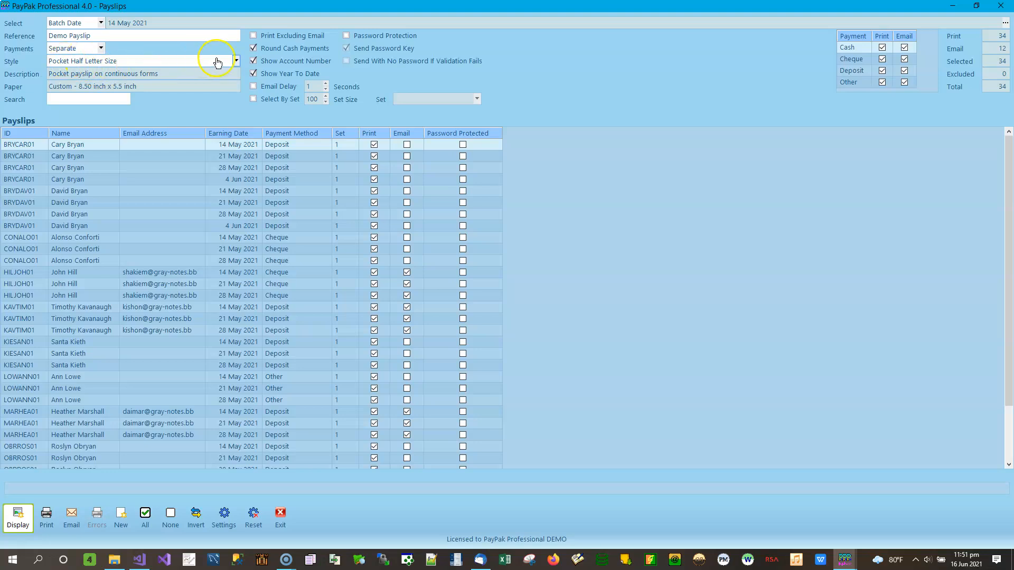
{"action": "left_click", "coordinate": [236, 61]}
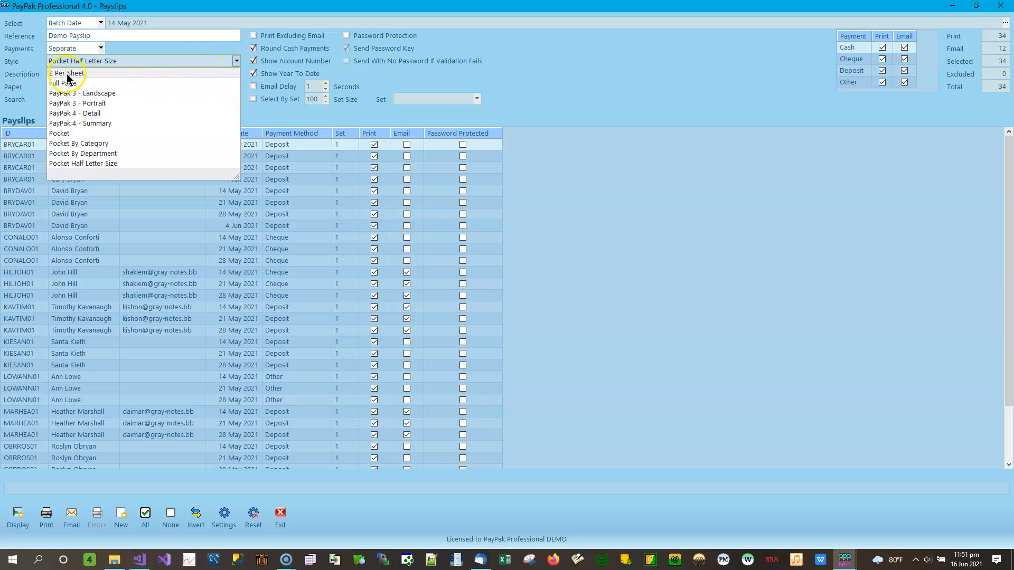
{"action": "left_click", "coordinate": [100, 104]}
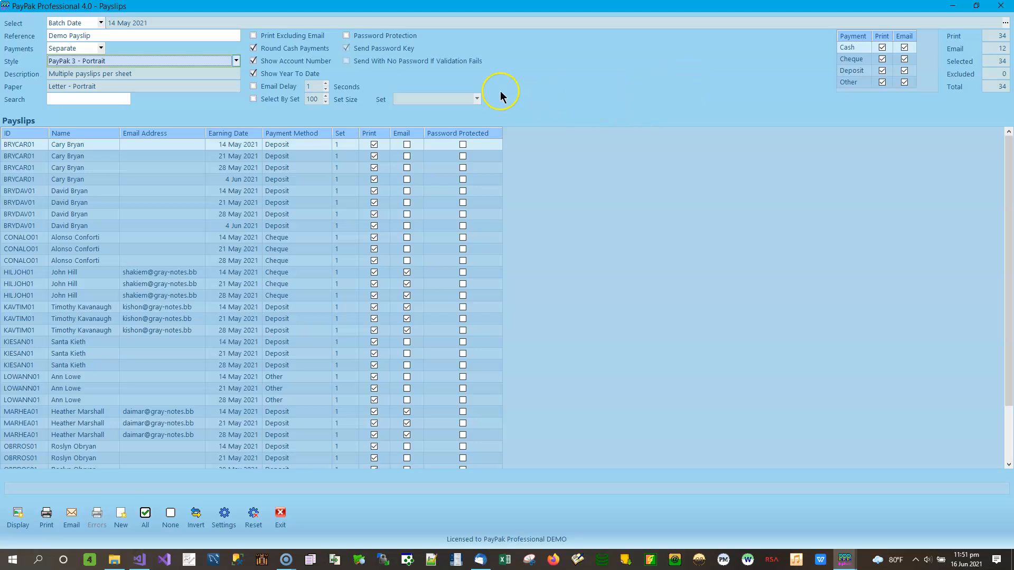
{"action": "left_click", "coordinate": [228, 71]}
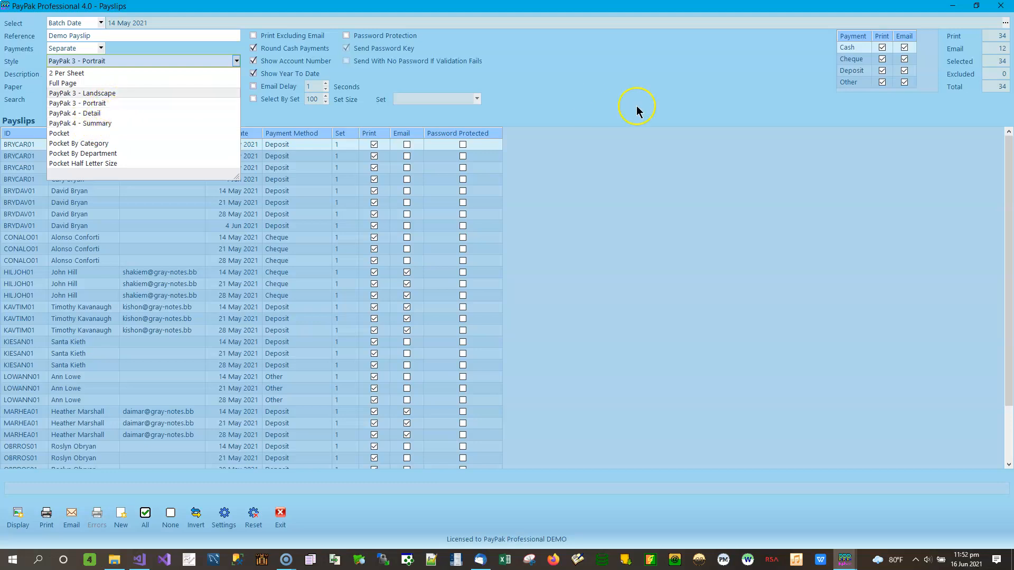
{"action": "left_click", "coordinate": [642, 121]}
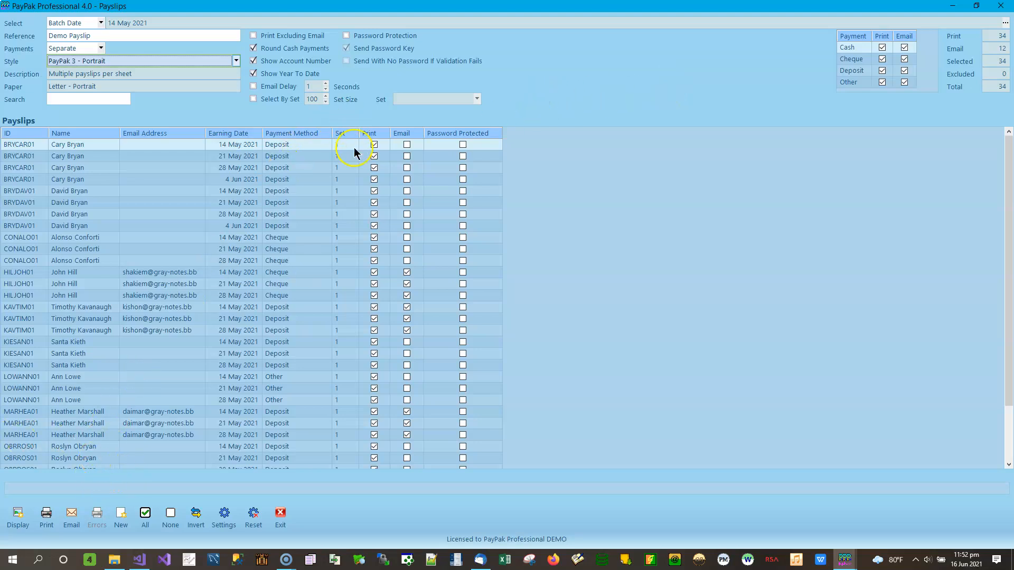
Open a print preview of the selected payslips in the PayPak 3 - Portrait style
{"action": "left_click", "coordinate": [49, 517]}
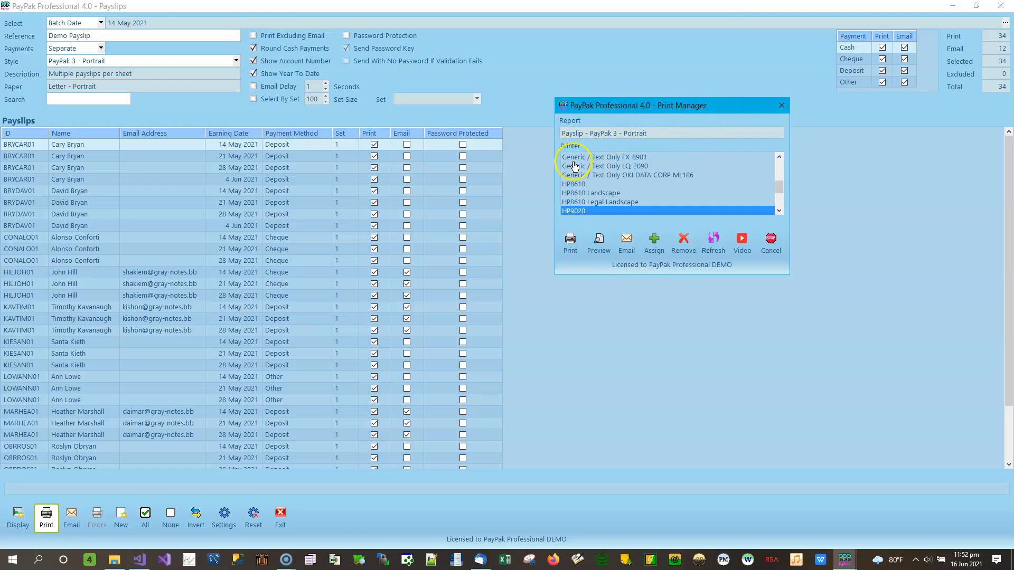
{"action": "left_click", "coordinate": [576, 244]}
{"action": "left_click", "coordinate": [630, 257]}
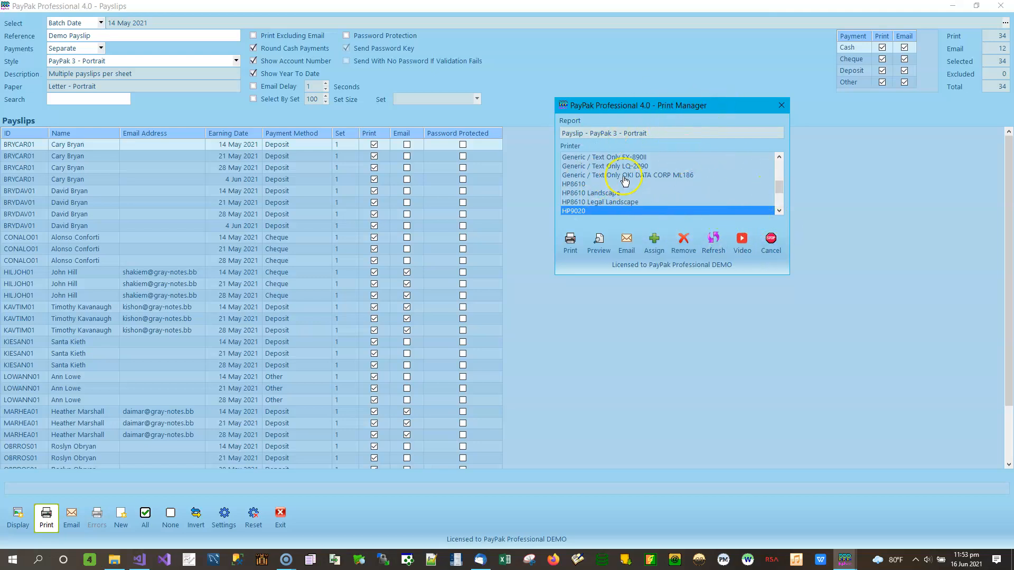
{"action": "left_click", "coordinate": [605, 237]}
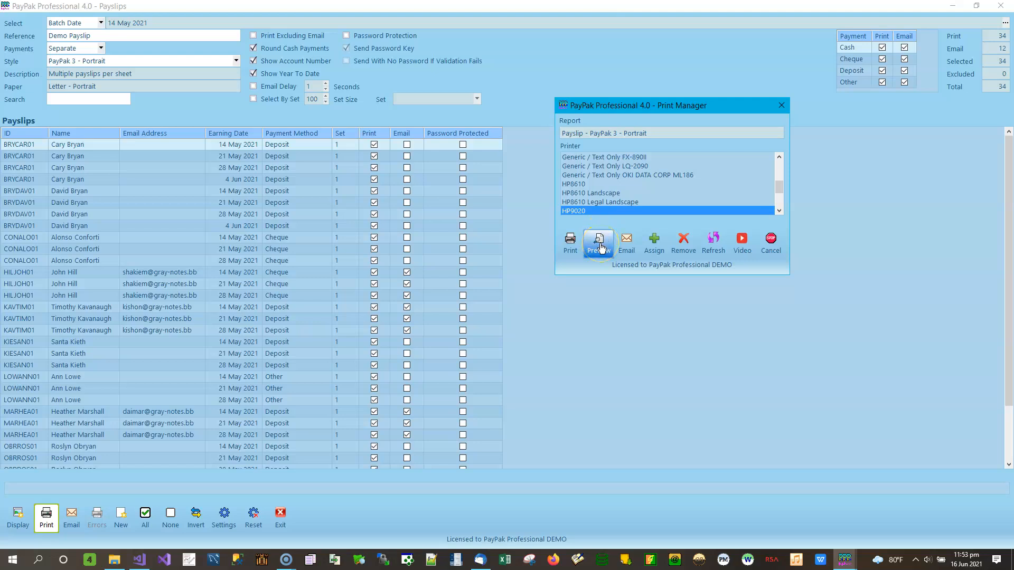
{"action": "left_click", "coordinate": [601, 247]}
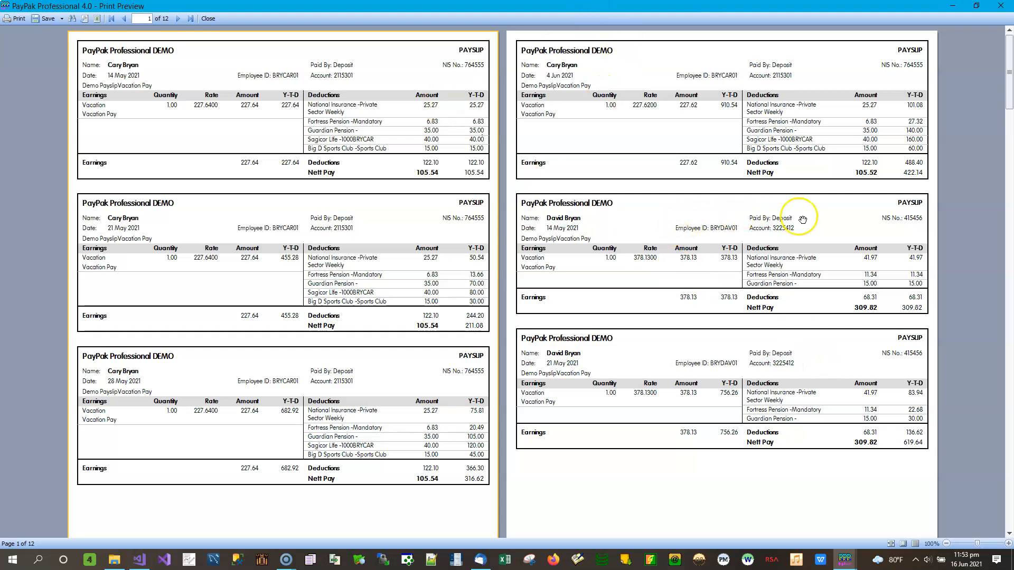
Examine how the portrait payslips are laid out and split across the pages of the print preview
{"action": "scroll", "coordinate": [804, 211], "scroll_direction": "down", "scroll_amount": 4}
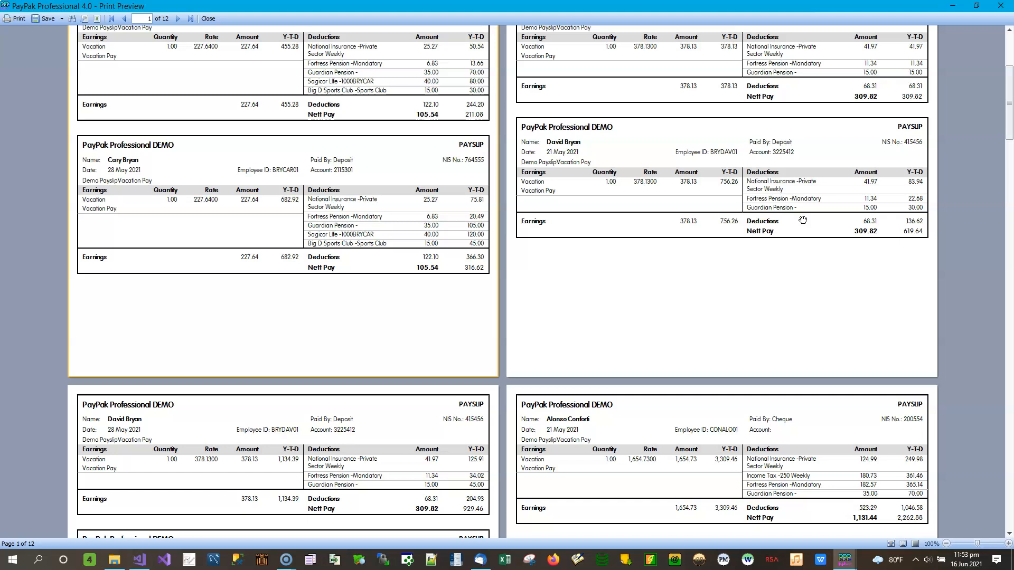
{"action": "scroll", "coordinate": [802, 219], "scroll_direction": "up", "scroll_amount": 4}
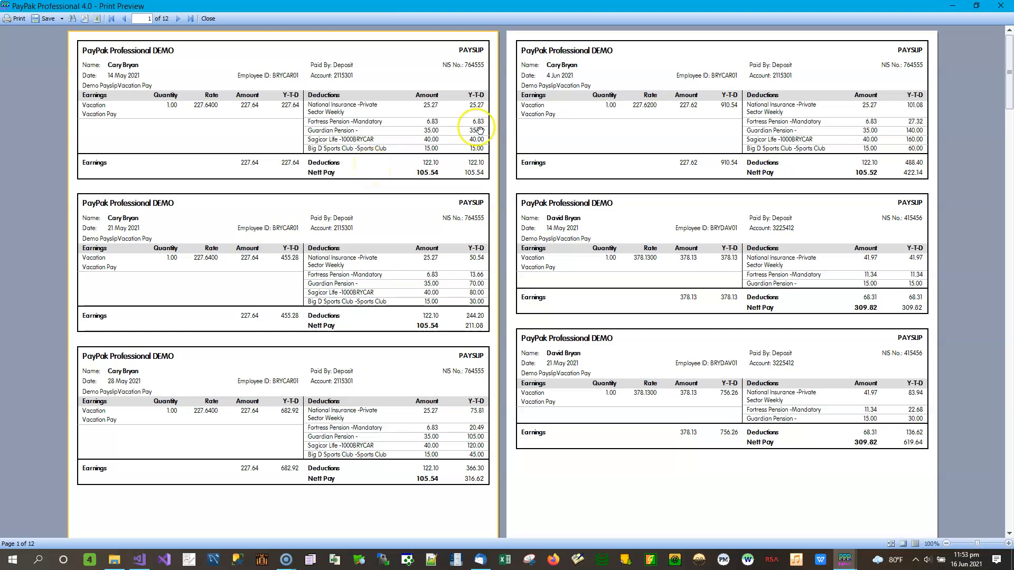
{"action": "scroll", "coordinate": [657, 296], "scroll_direction": "down", "scroll_amount": 20}
{"action": "scroll", "coordinate": [662, 300], "scroll_direction": "down", "scroll_amount": 20}
{"action": "scroll", "coordinate": [662, 299], "scroll_direction": "down", "scroll_amount": 20}
{"action": "scroll", "coordinate": [662, 300], "scroll_direction": "up", "scroll_amount": 15}
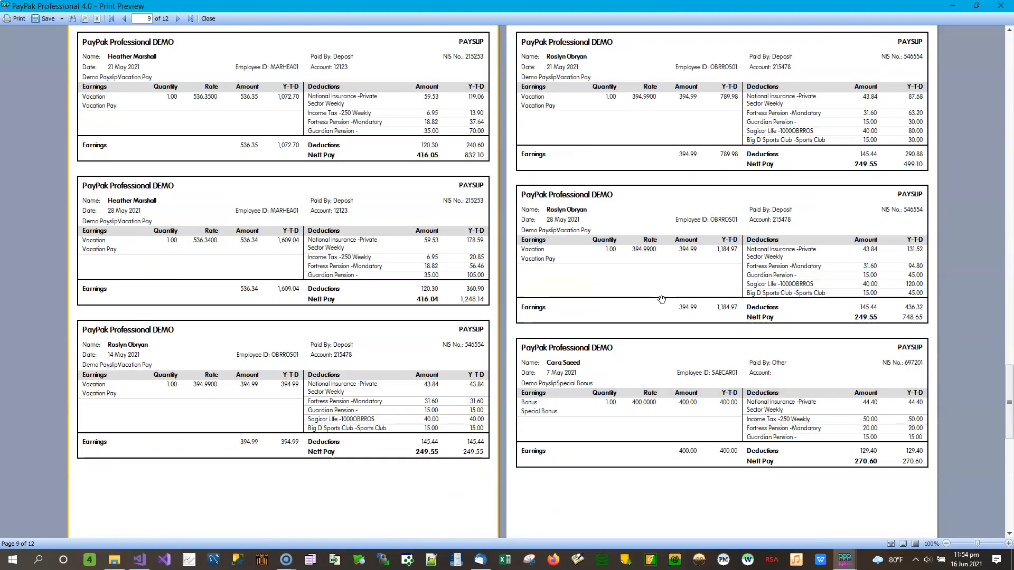
{"action": "scroll", "coordinate": [661, 300], "scroll_direction": "up", "scroll_amount": 15}
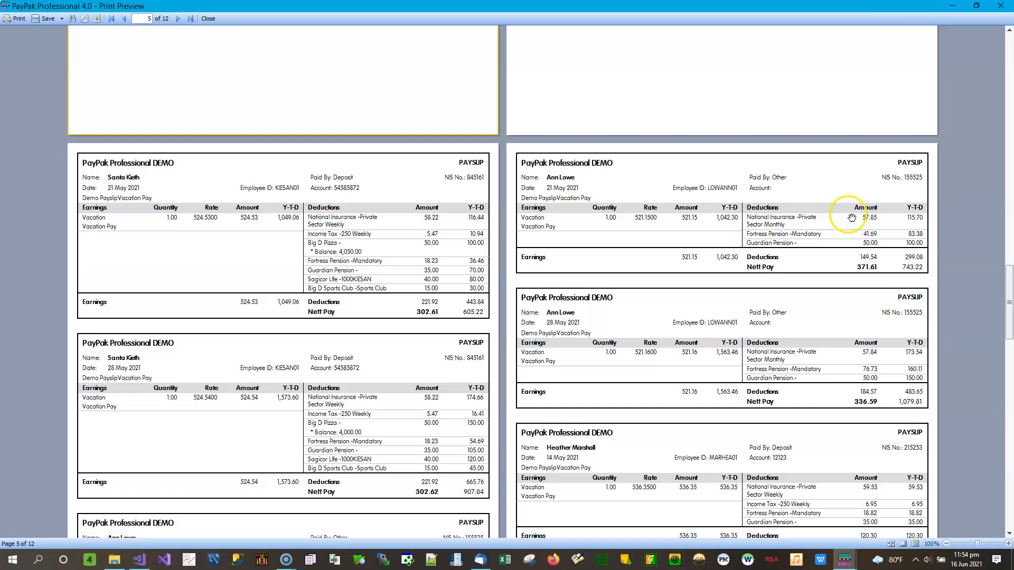
{"action": "scroll", "coordinate": [748, 416], "scroll_direction": "down", "scroll_amount": 4}
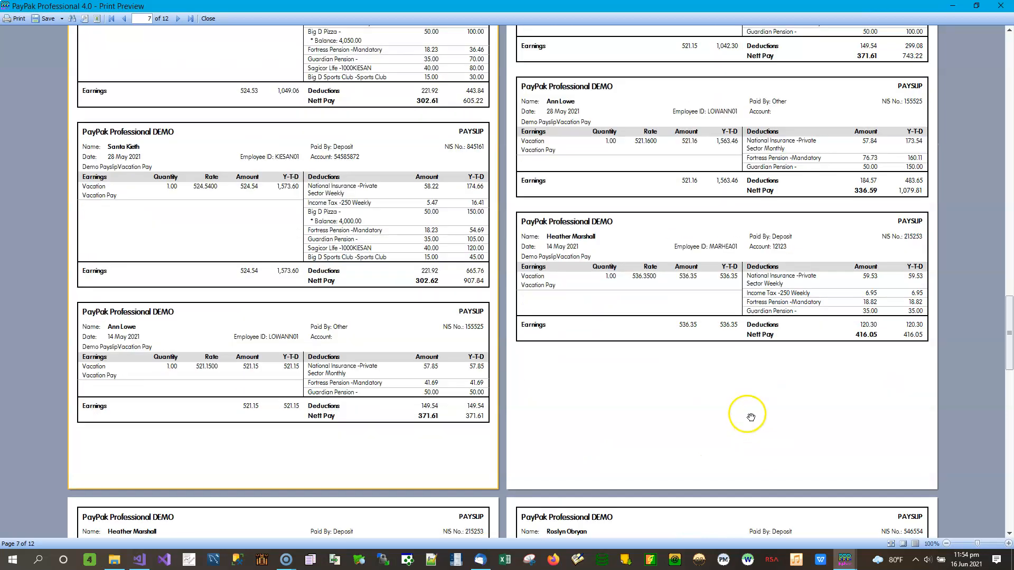
{"action": "scroll", "coordinate": [751, 417], "scroll_direction": "down", "scroll_amount": 4}
{"action": "scroll", "coordinate": [750, 417], "scroll_direction": "down", "scroll_amount": 9}
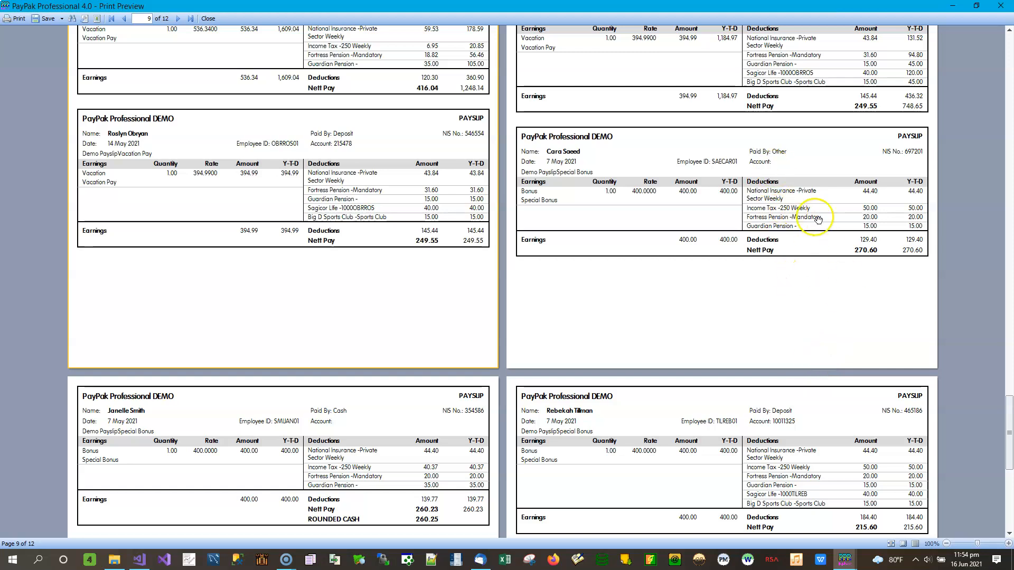
{"action": "scroll", "coordinate": [847, 391], "scroll_direction": "down", "scroll_amount": 3}
{"action": "scroll", "coordinate": [849, 363], "scroll_direction": "down", "scroll_amount": 5}
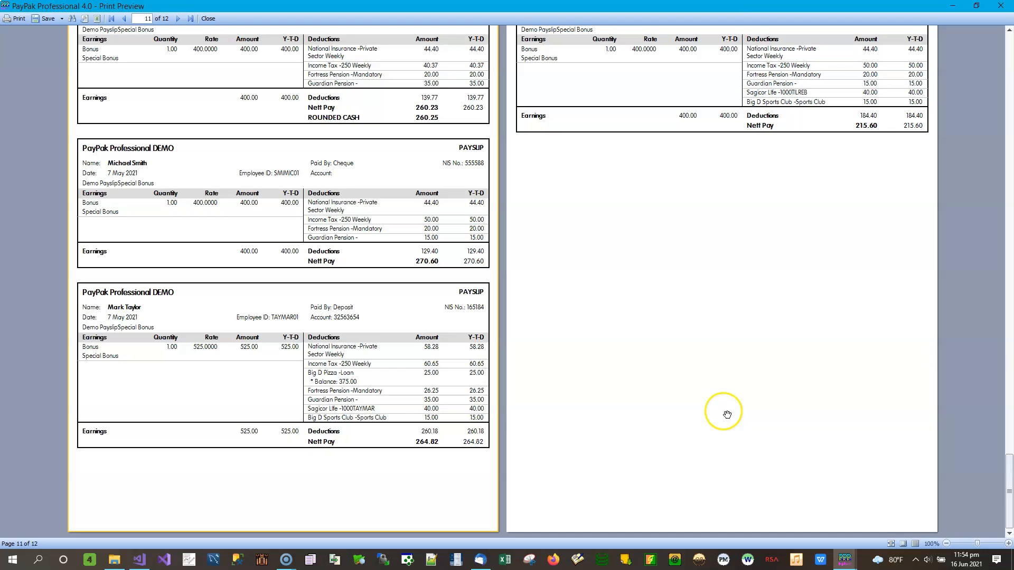
{"action": "scroll", "coordinate": [784, 410], "scroll_direction": "up", "scroll_amount": 6}
{"action": "scroll", "coordinate": [784, 410], "scroll_direction": "up", "scroll_amount": 20}
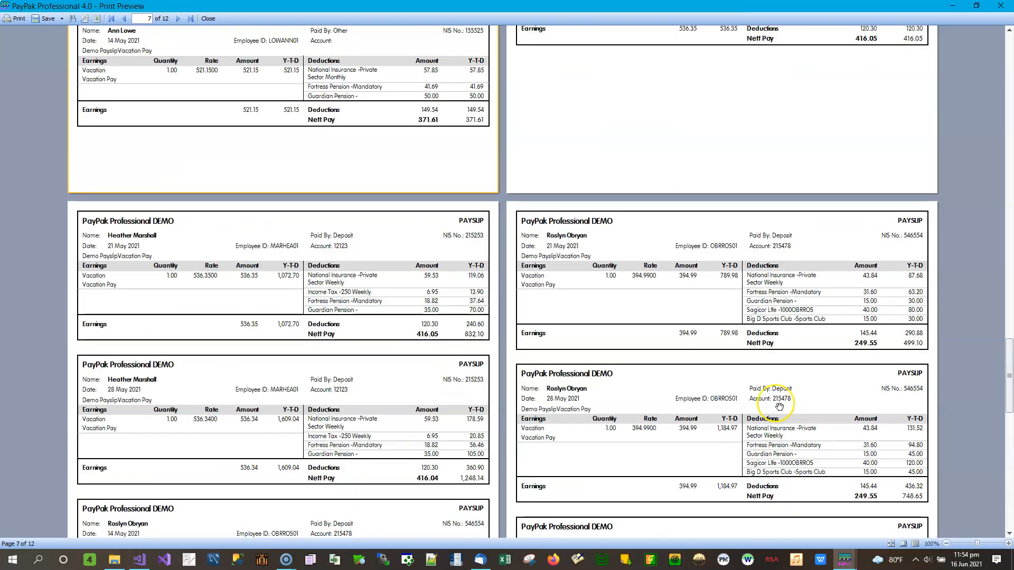
{"action": "scroll", "coordinate": [779, 406], "scroll_direction": "up", "scroll_amount": 12}
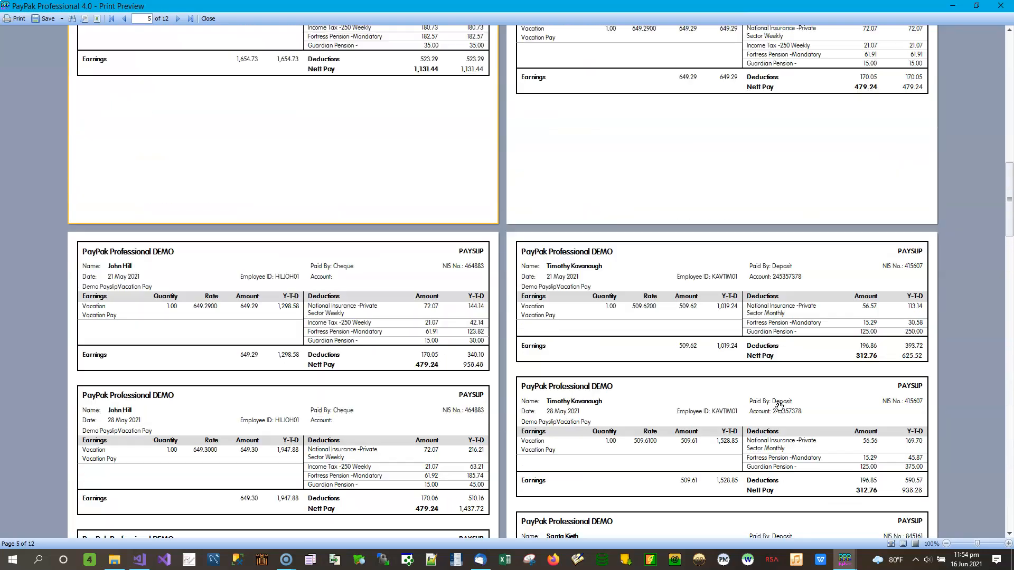
{"action": "scroll", "coordinate": [779, 407], "scroll_direction": "up", "scroll_amount": 10}
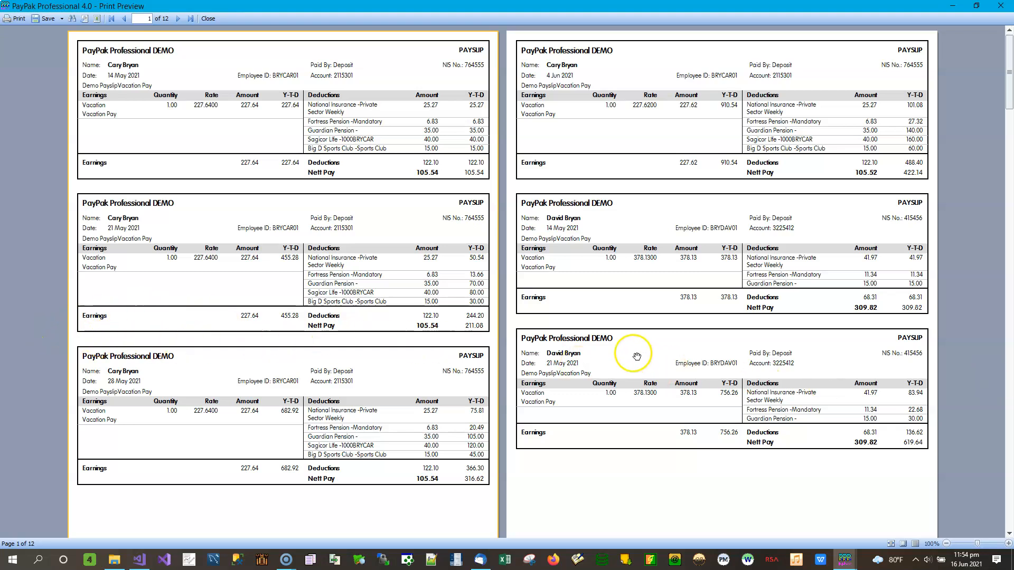
{"action": "scroll", "coordinate": [628, 350], "scroll_direction": "down", "scroll_amount": 6}
{"action": "scroll", "coordinate": [634, 354], "scroll_direction": "down", "scroll_amount": 4}
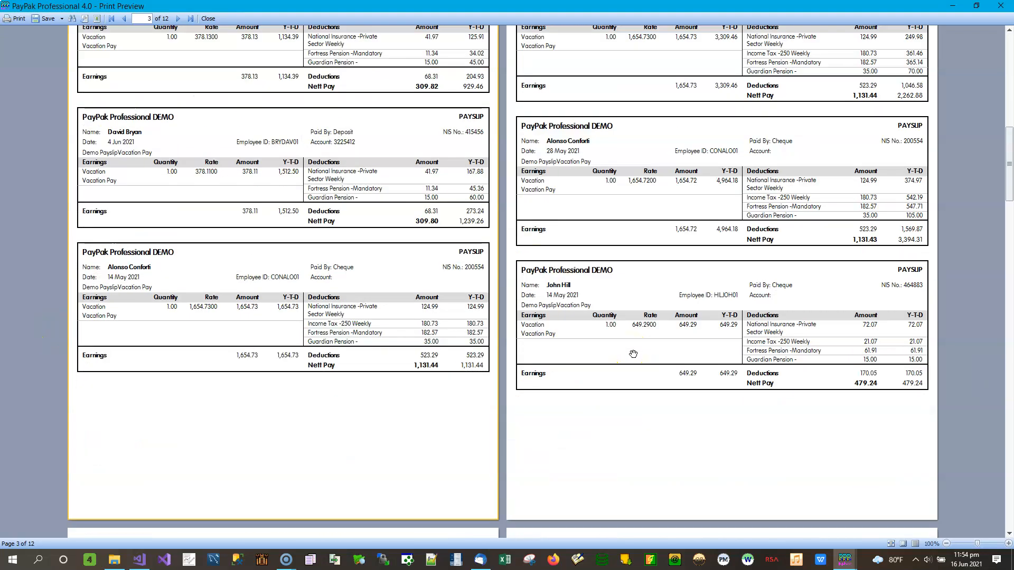
{"action": "scroll", "coordinate": [633, 354], "scroll_direction": "down", "scroll_amount": 15}
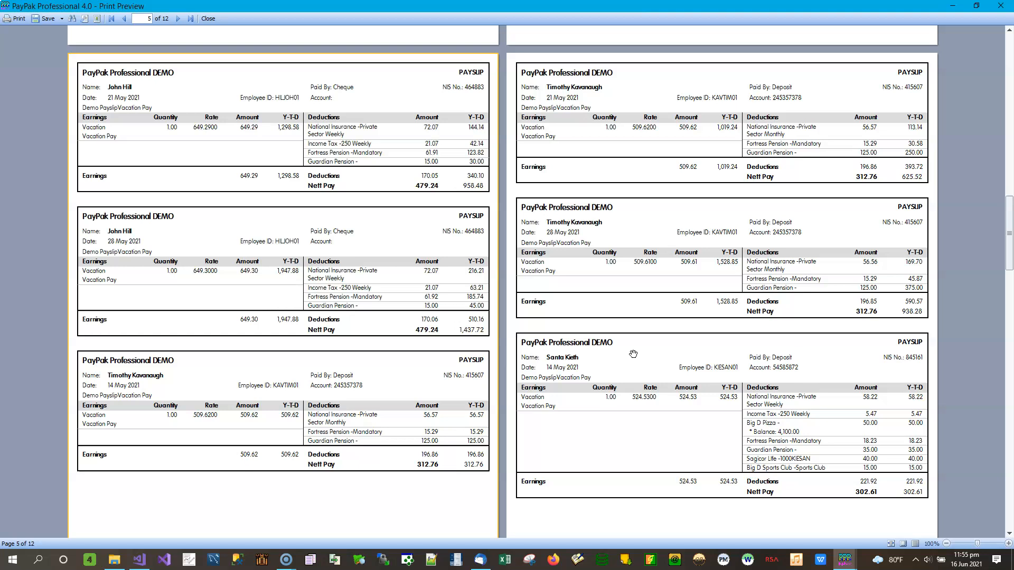
View the available save formats without saving, return to the first page and close the print preview
{"action": "left_click", "coordinate": [62, 20]}
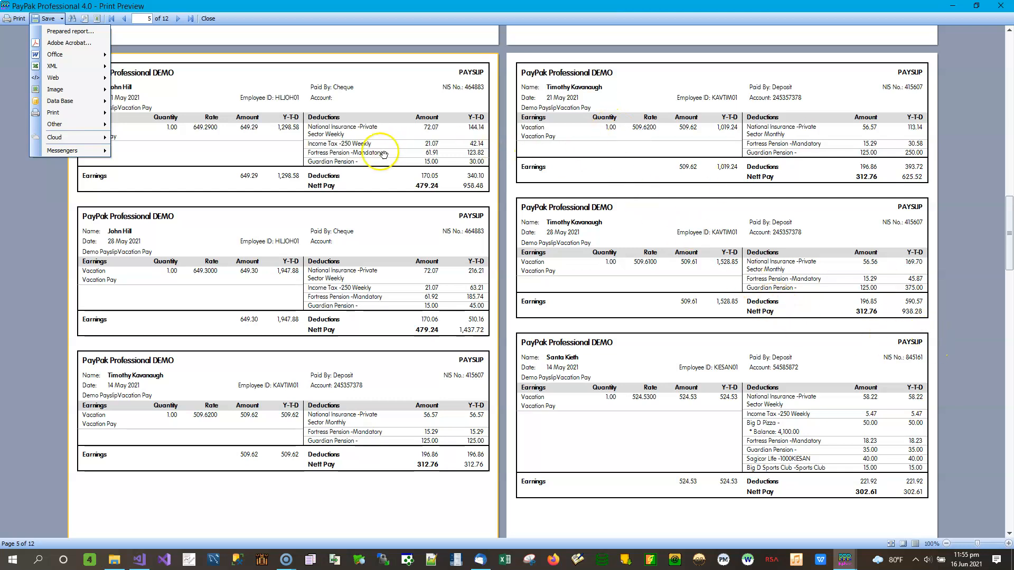
{"action": "left_click", "coordinate": [697, 137]}
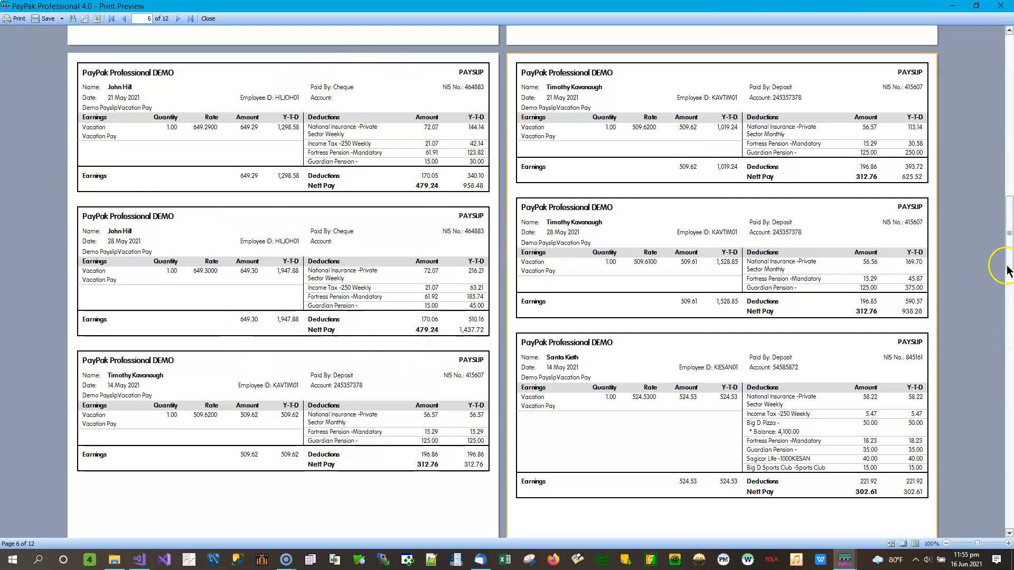
{"action": "left_click_drag", "start_coordinate": [1010, 234], "coordinate": [1010, 35]}
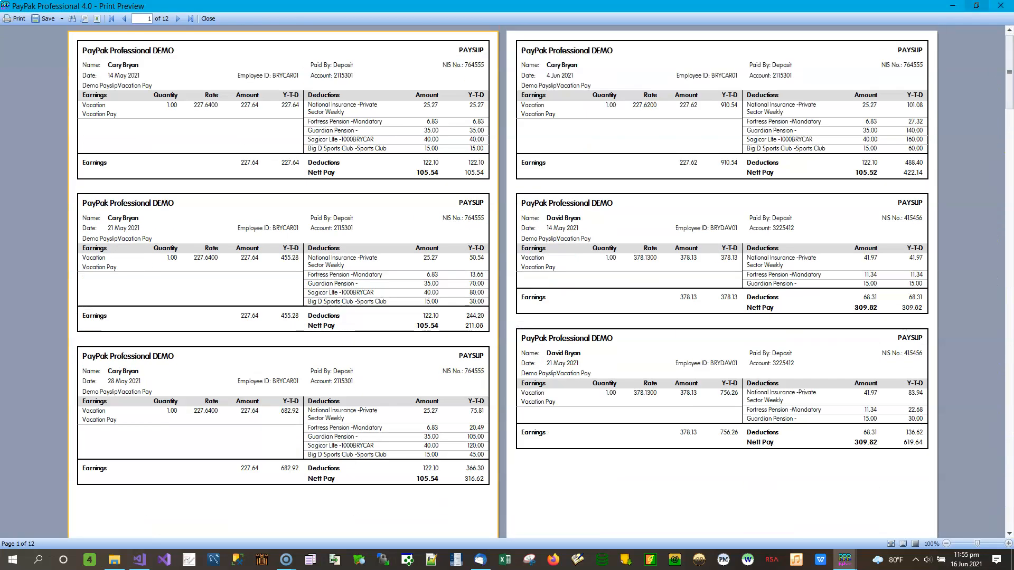
{"action": "left_click", "coordinate": [1002, 6]}
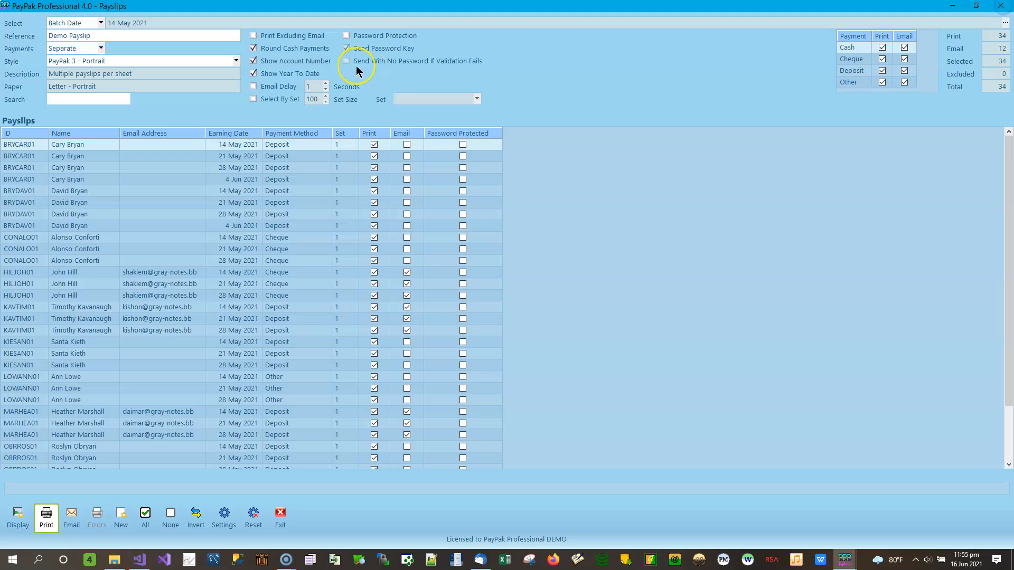
Set the payslip style to PayPak 3 - Landscape and open a print preview of the selected payslips
{"action": "left_click", "coordinate": [236, 61]}
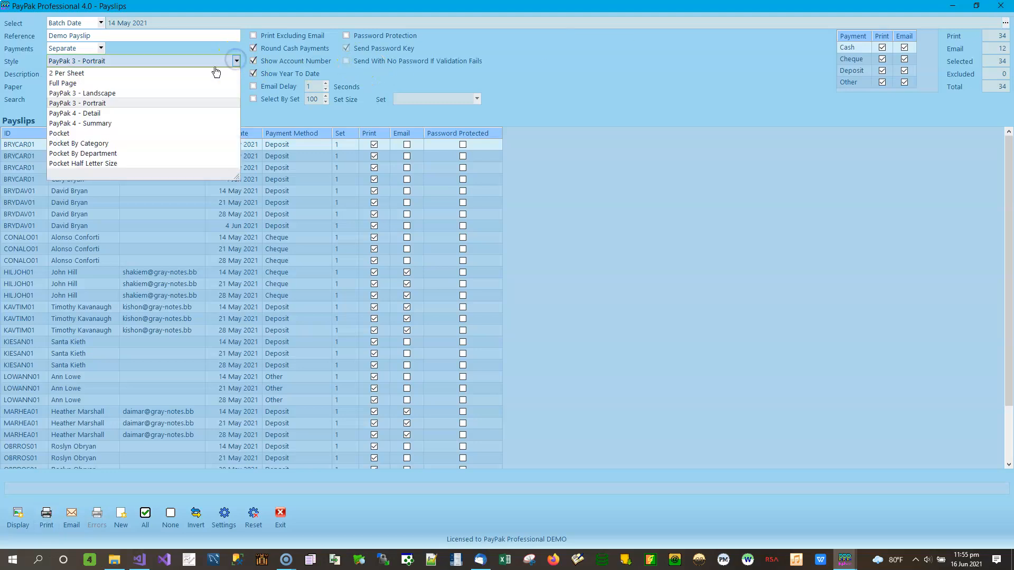
{"action": "left_click", "coordinate": [117, 94]}
{"action": "left_click", "coordinate": [46, 519]}
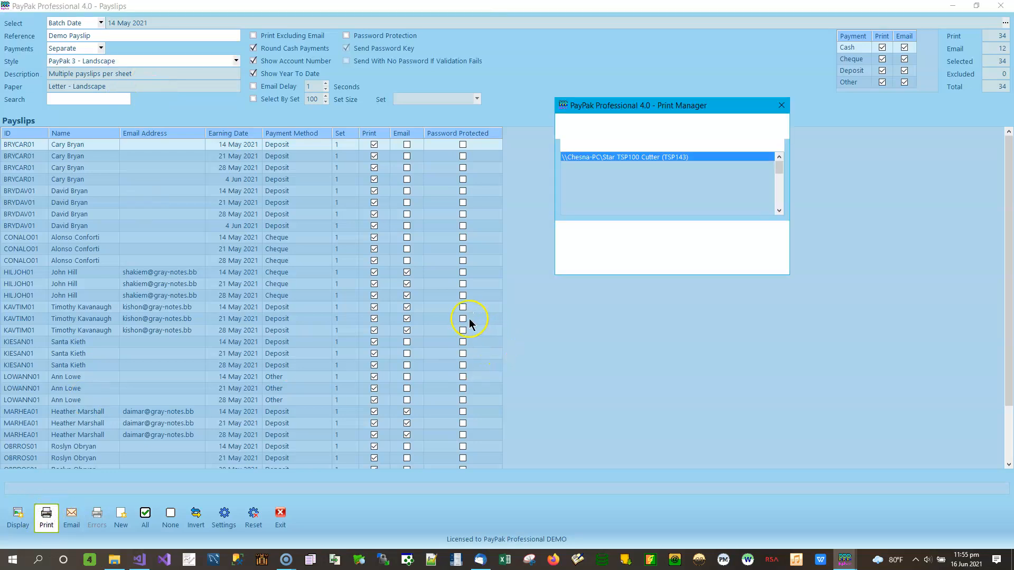
{"action": "left_click", "coordinate": [599, 244]}
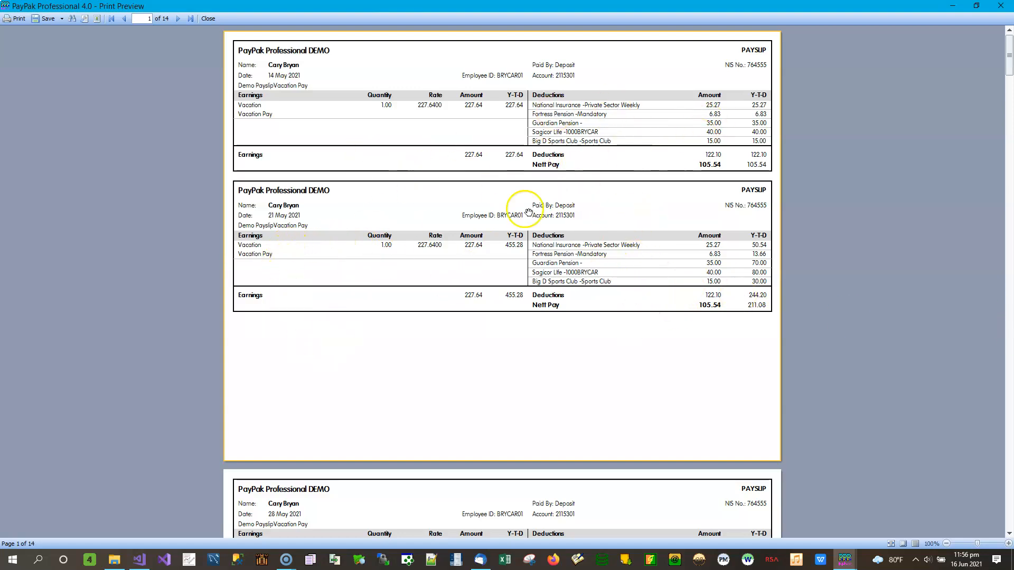
Examine how the landscape payslips are laid out and split across the sheets, from the first page to the last
{"action": "scroll", "coordinate": [663, 283], "scroll_direction": "down", "scroll_amount": 5}
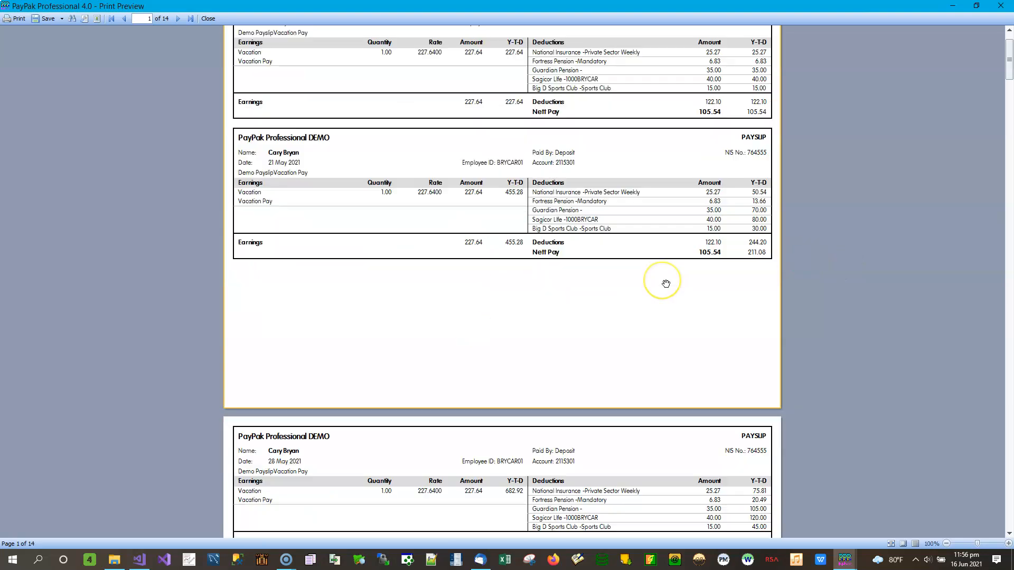
{"action": "scroll", "coordinate": [666, 284], "scroll_direction": "down", "scroll_amount": 15}
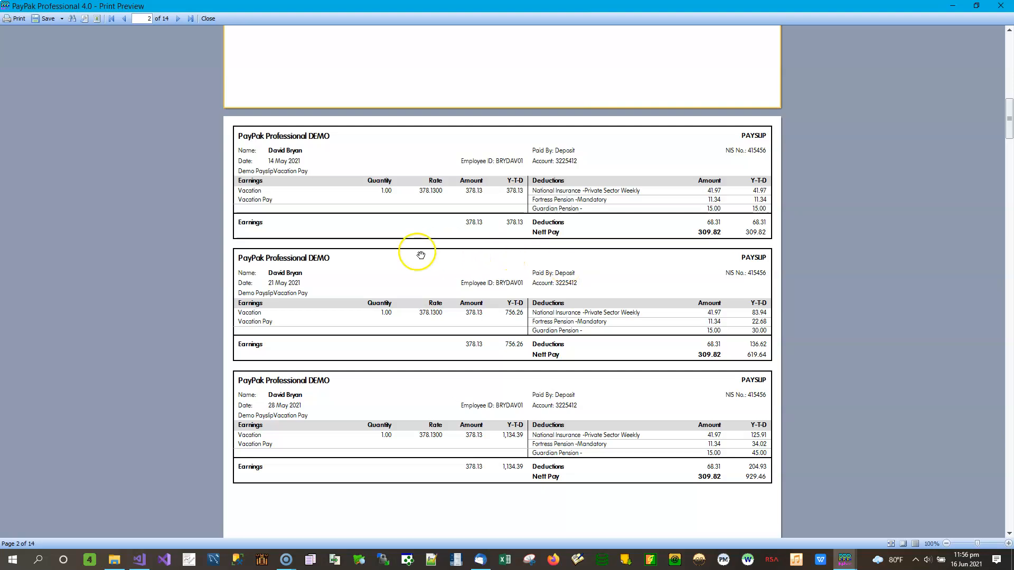
{"action": "scroll", "coordinate": [364, 253], "scroll_direction": "down", "scroll_amount": 1}
{"action": "scroll", "coordinate": [354, 332], "scroll_direction": "up", "scroll_amount": 3}
{"action": "scroll", "coordinate": [354, 332], "scroll_direction": "up", "scroll_amount": 10}
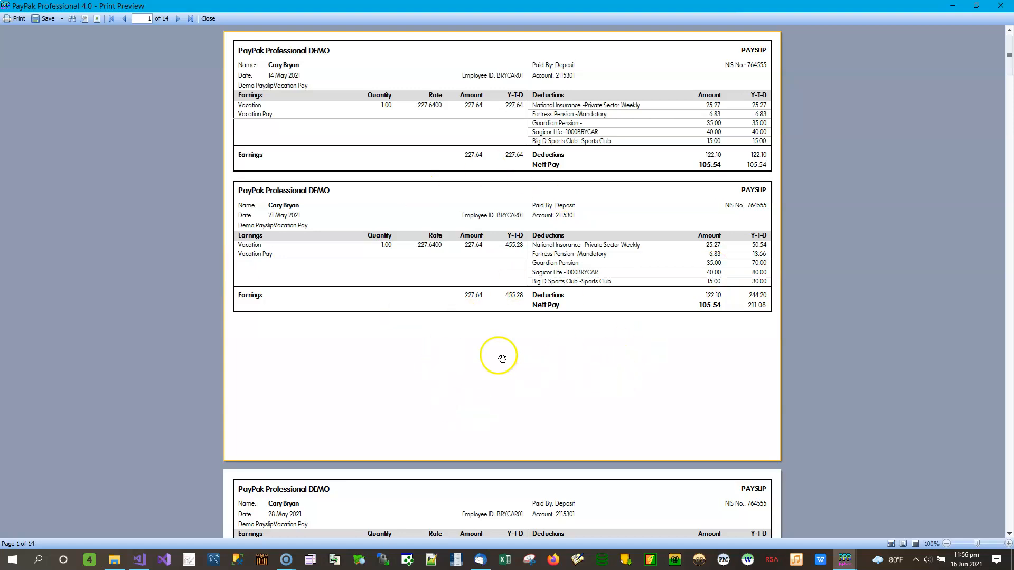
{"action": "scroll", "coordinate": [815, 363], "scroll_direction": "down", "scroll_amount": 8}
{"action": "scroll", "coordinate": [821, 369], "scroll_direction": "down", "scroll_amount": 15}
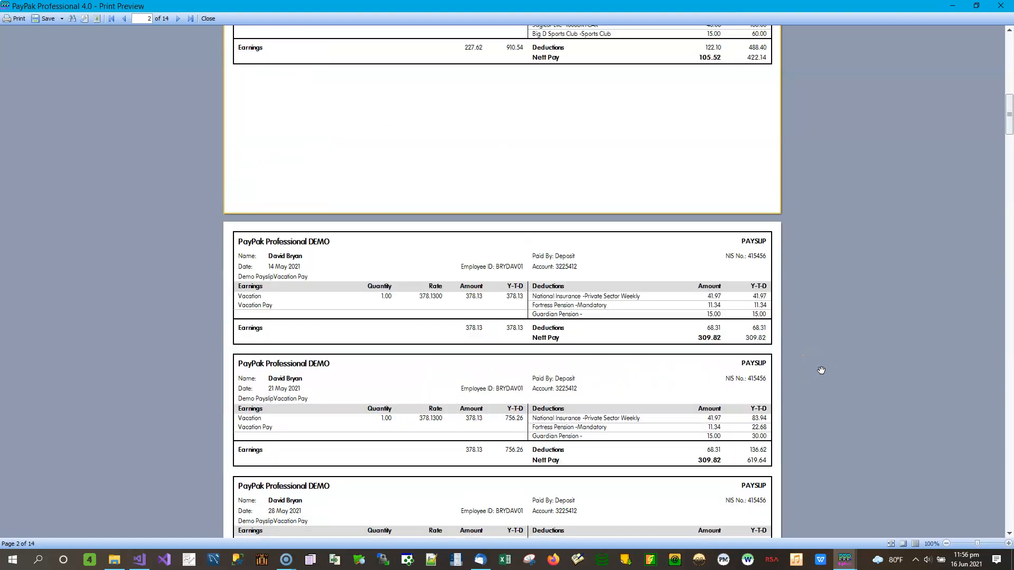
{"action": "scroll", "coordinate": [821, 370], "scroll_direction": "down", "scroll_amount": 20}
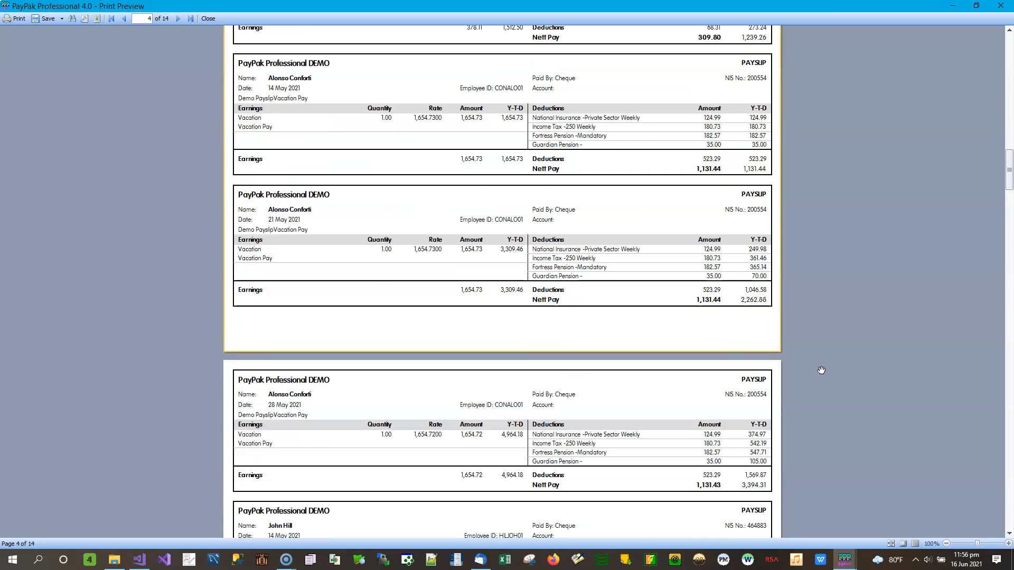
{"action": "scroll", "coordinate": [821, 369], "scroll_direction": "down", "scroll_amount": 9}
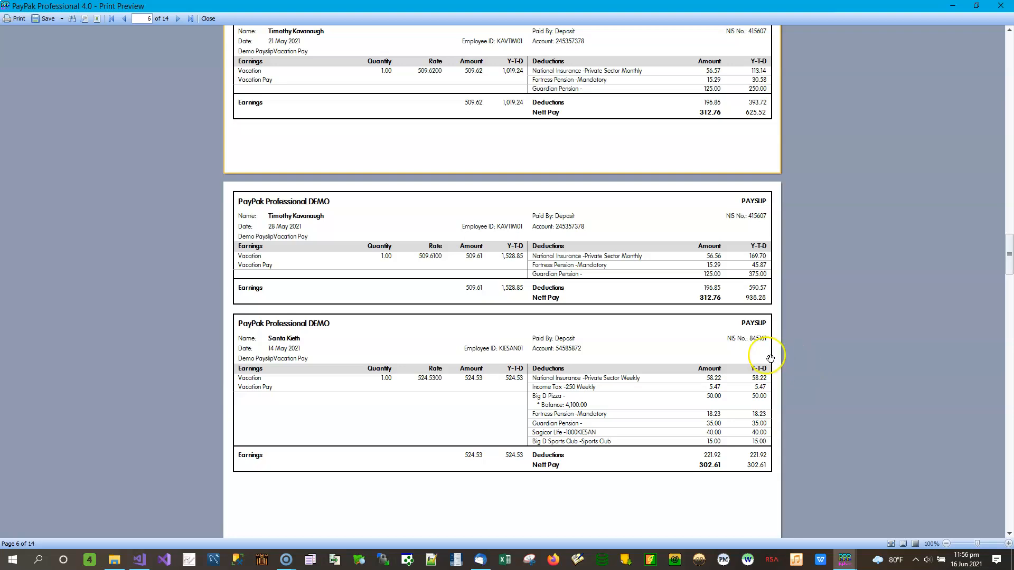
{"action": "scroll", "coordinate": [770, 358], "scroll_direction": "down", "scroll_amount": 8}
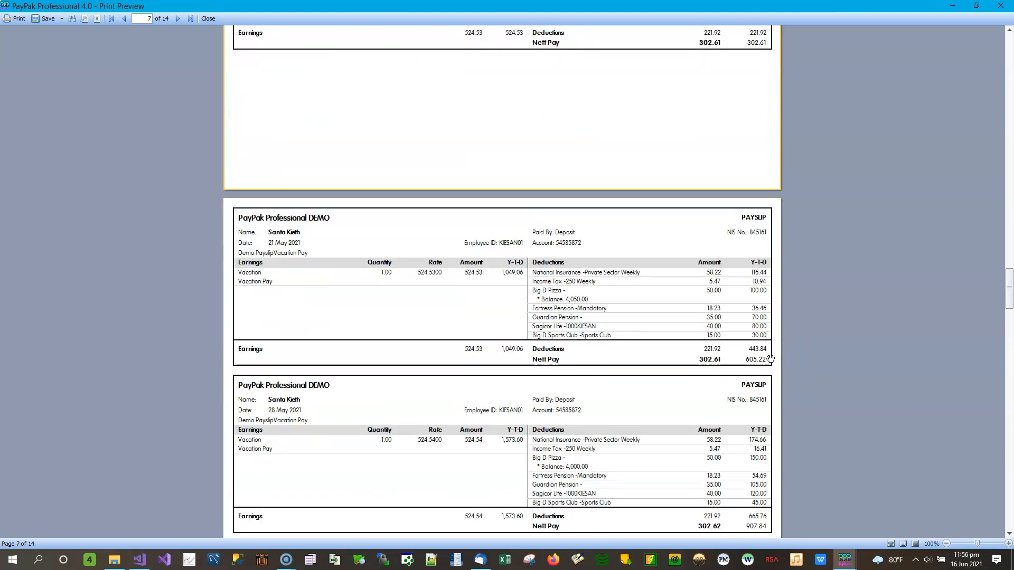
{"action": "scroll", "coordinate": [770, 358], "scroll_direction": "down", "scroll_amount": 5}
{"action": "scroll", "coordinate": [770, 359], "scroll_direction": "down", "scroll_amount": 4}
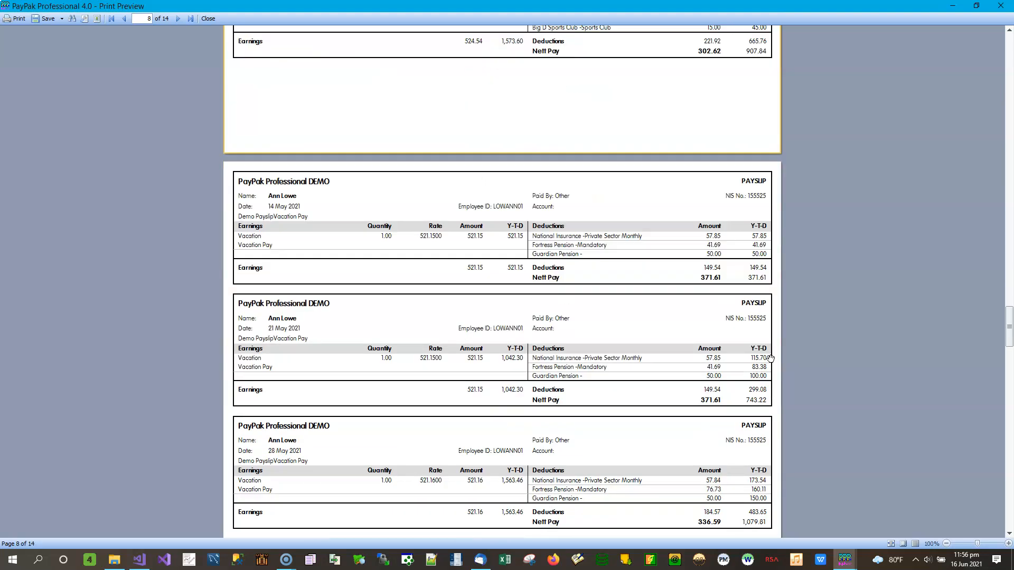
{"action": "scroll", "coordinate": [770, 359], "scroll_direction": "down", "scroll_amount": 5}
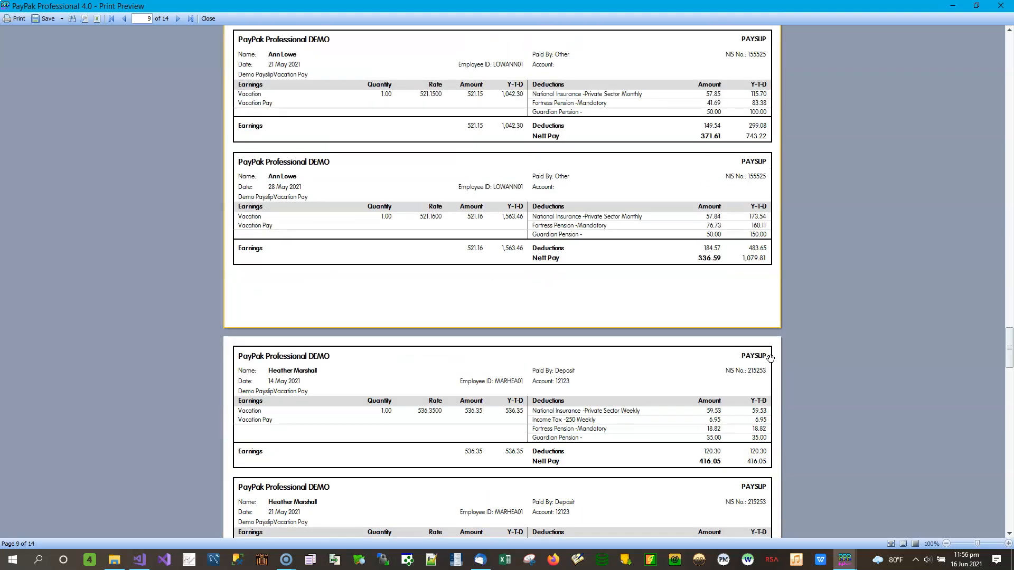
{"action": "scroll", "coordinate": [771, 359], "scroll_direction": "down", "scroll_amount": 12}
{"action": "scroll", "coordinate": [770, 359], "scroll_direction": "down", "scroll_amount": 20}
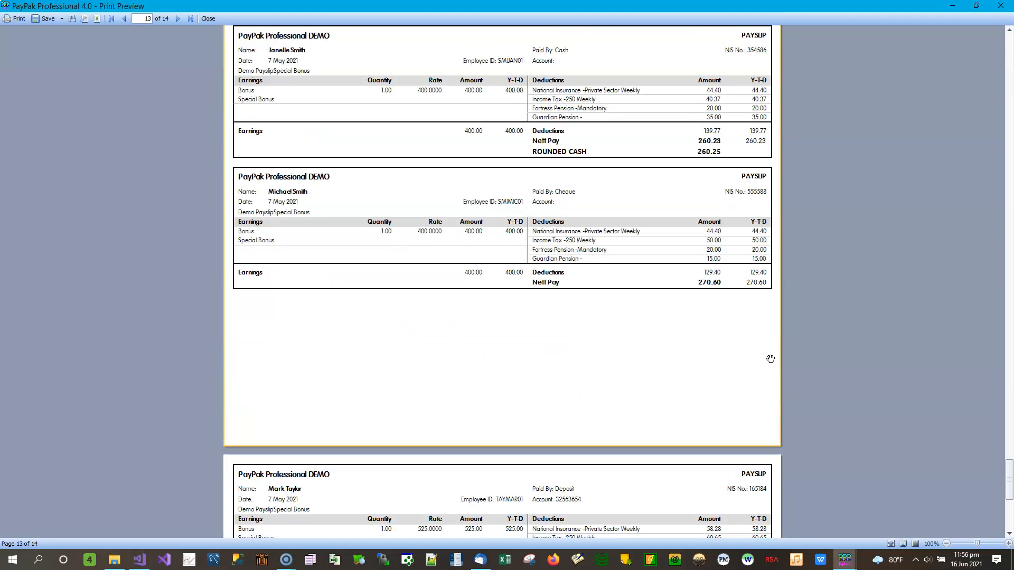
{"action": "scroll", "coordinate": [770, 358], "scroll_direction": "down", "scroll_amount": 6}
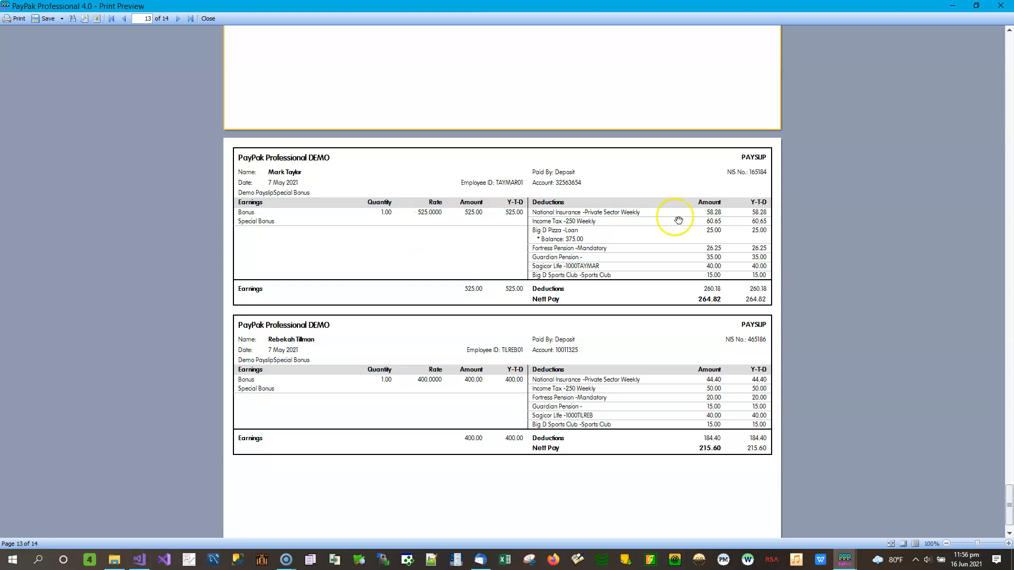
Review the landscape payslips backwards from the last page and close the print preview
{"action": "scroll", "coordinate": [794, 217], "scroll_direction": "up", "scroll_amount": 6}
{"action": "scroll", "coordinate": [794, 217], "scroll_direction": "up", "scroll_amount": 18}
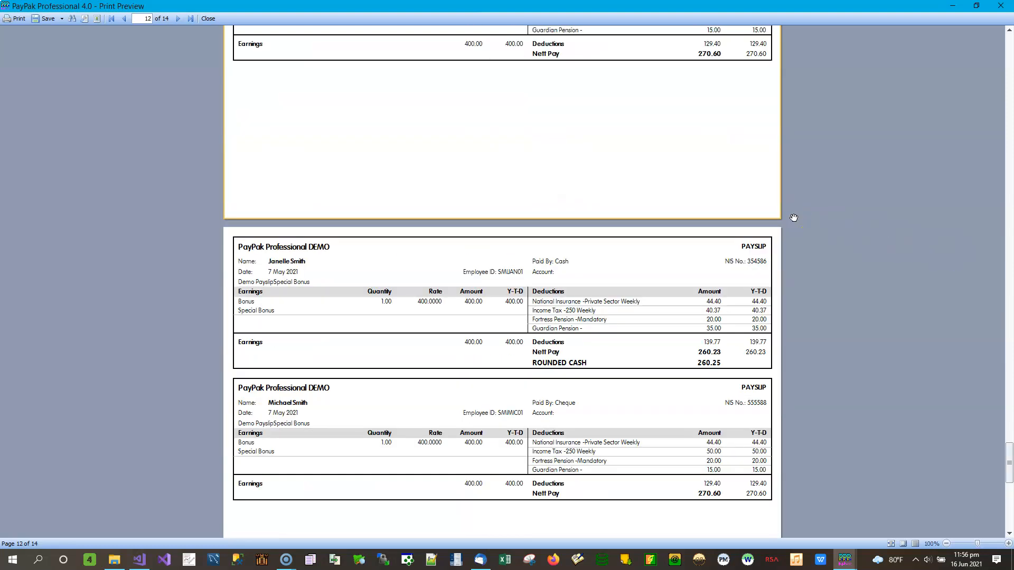
{"action": "scroll", "coordinate": [793, 218], "scroll_direction": "up", "scroll_amount": 8}
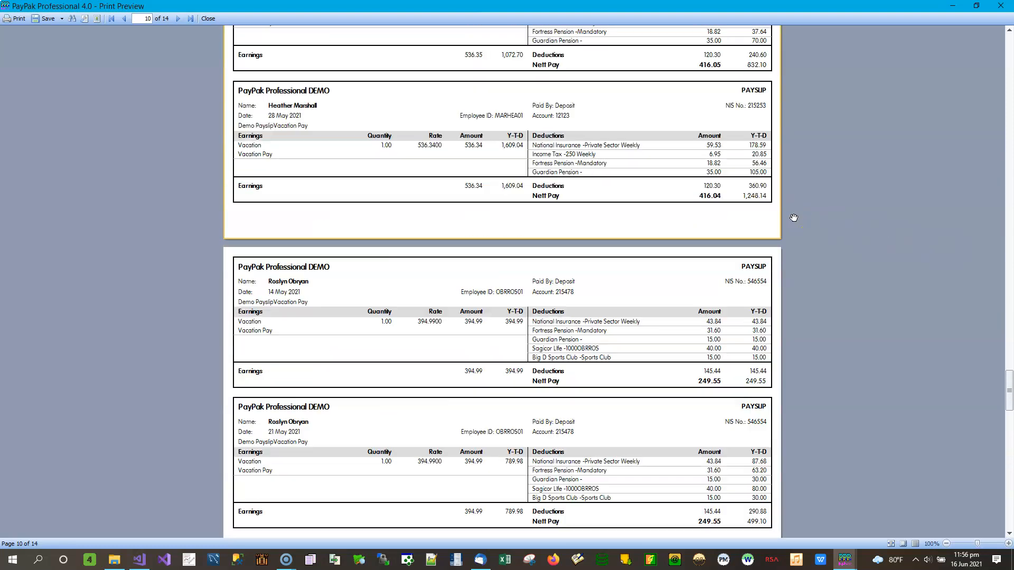
{"action": "scroll", "coordinate": [793, 218], "scroll_direction": "up", "scroll_amount": 18}
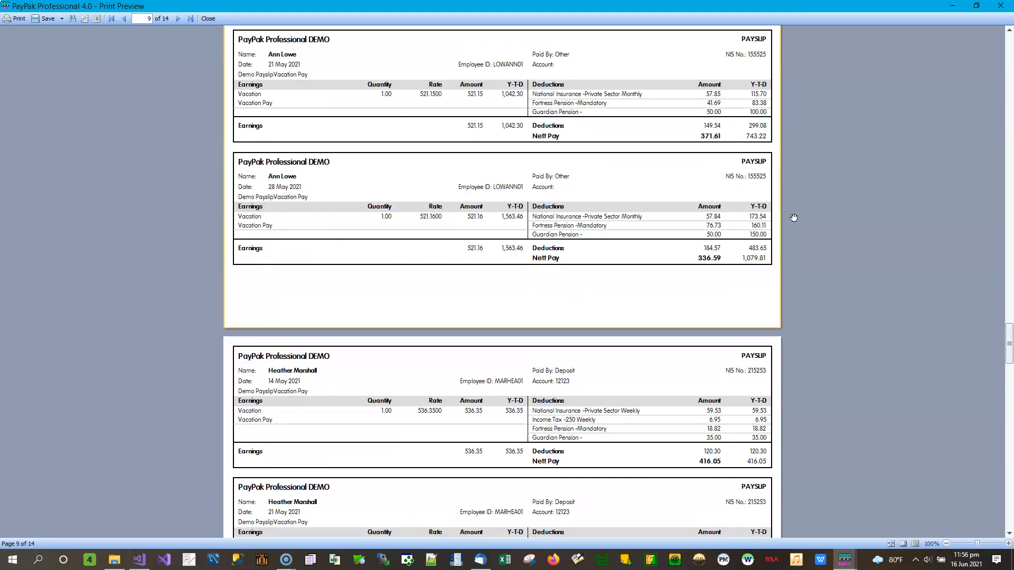
{"action": "scroll", "coordinate": [794, 218], "scroll_direction": "up", "scroll_amount": 9}
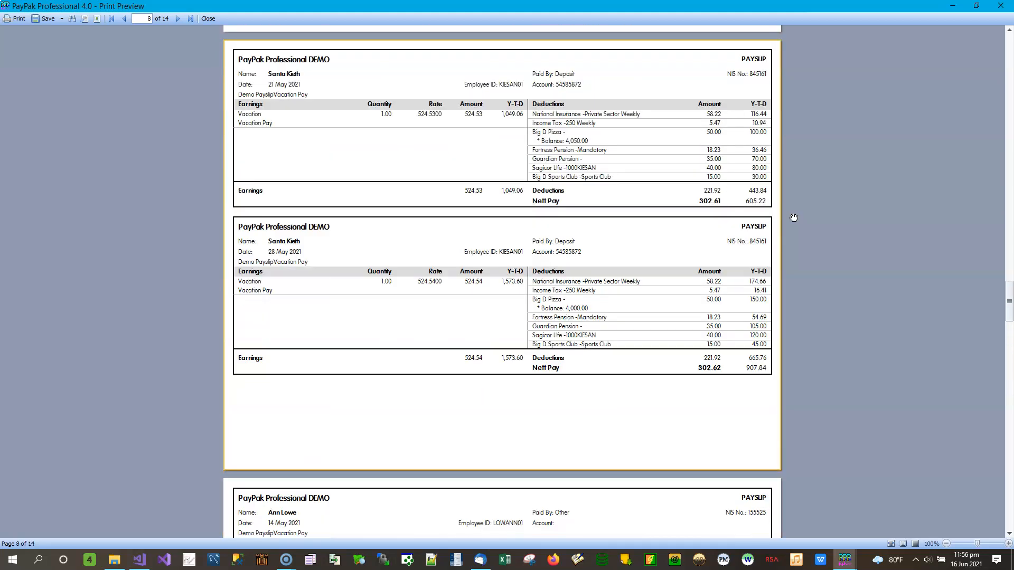
{"action": "scroll", "coordinate": [794, 218], "scroll_direction": "up", "scroll_amount": 5}
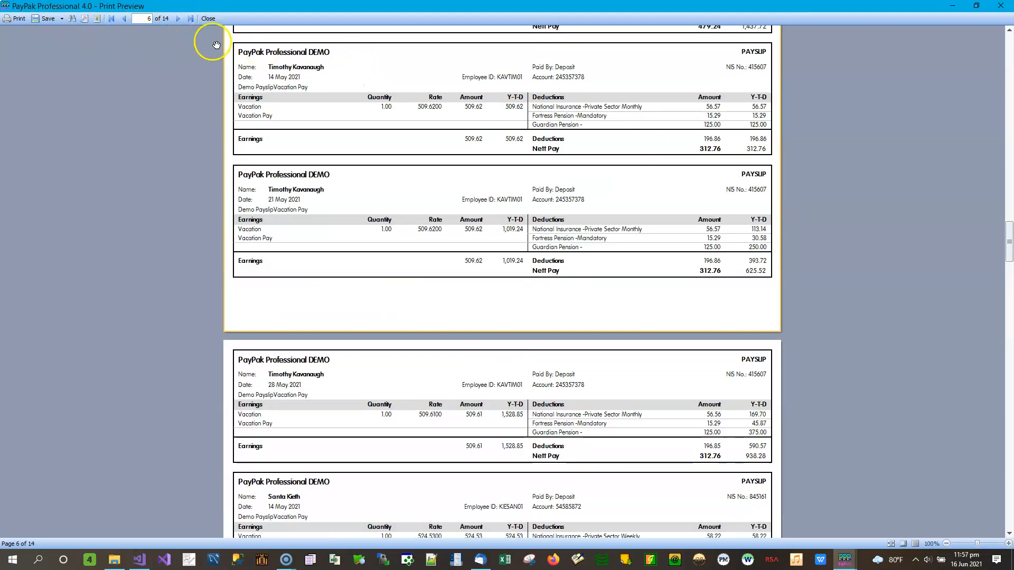
{"action": "left_click", "coordinate": [208, 19]}
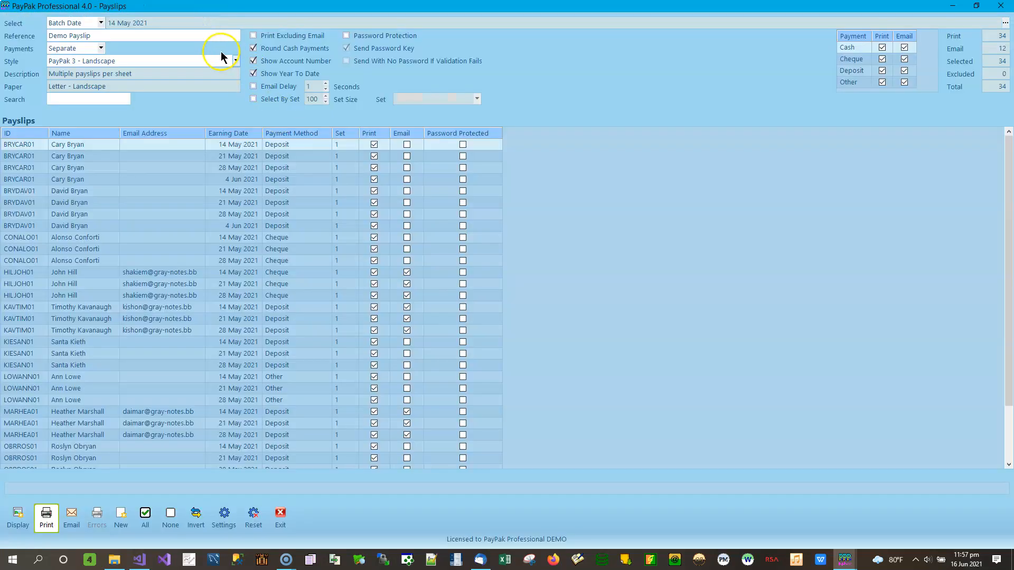
Set the payslip style to 2 Per Sheet and open a print preview of the selected payslips
{"action": "left_click", "coordinate": [235, 61]}
{"action": "left_click", "coordinate": [94, 74]}
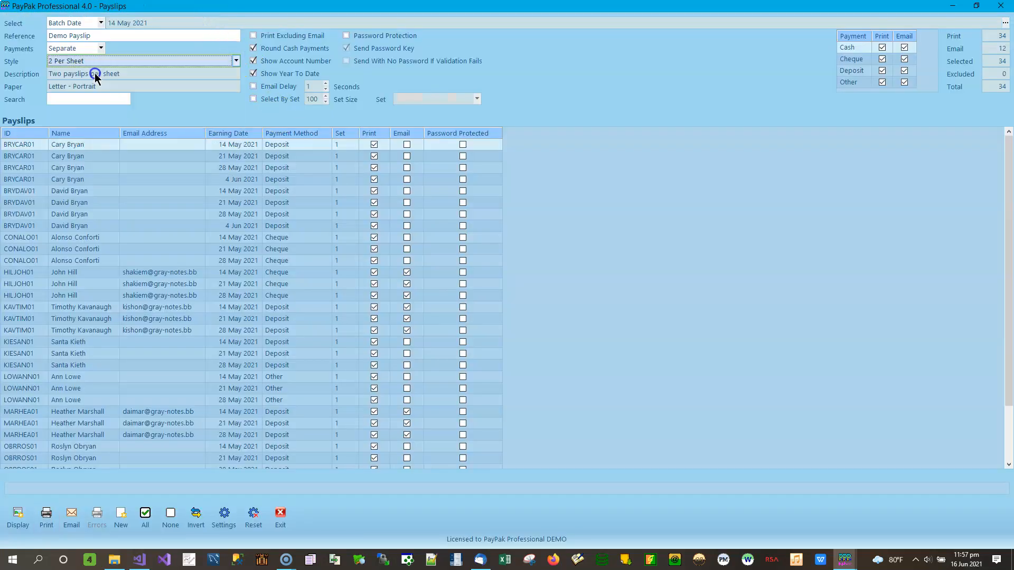
{"action": "left_click", "coordinate": [46, 515]}
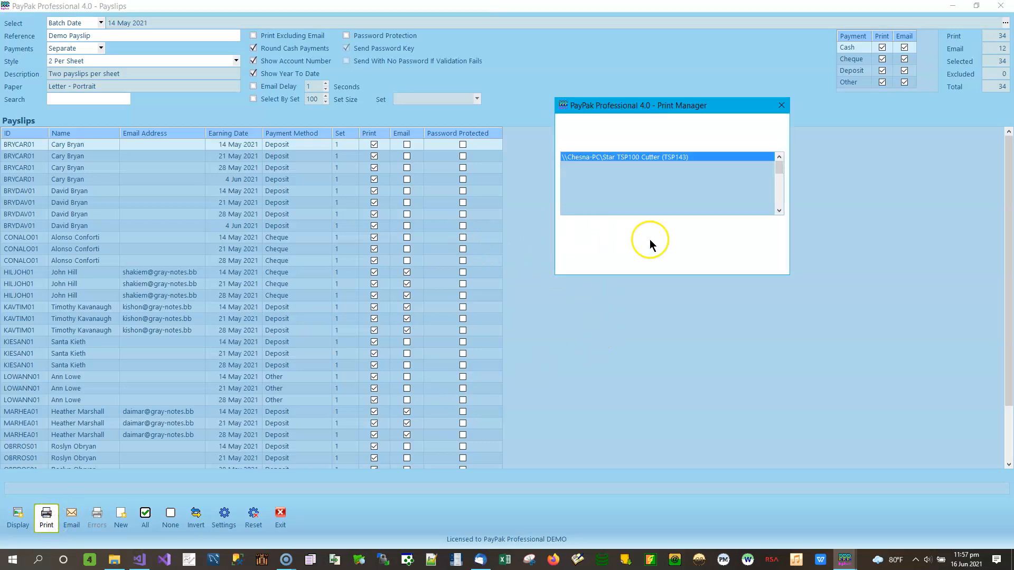
{"action": "left_click", "coordinate": [598, 241]}
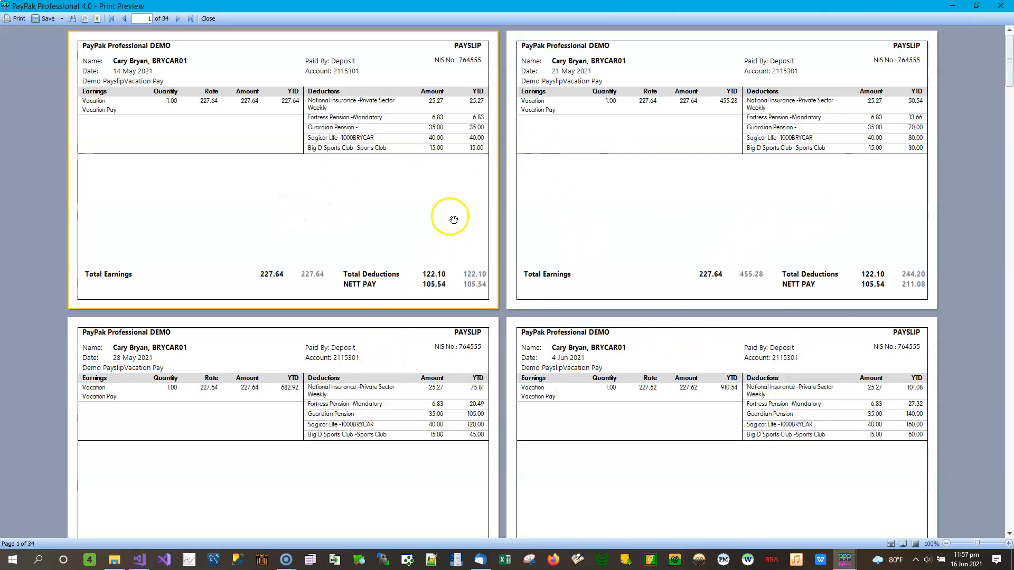
Examine the size and arrangement of the two-per-sheet payslips through to the last page, and close the print preview
{"action": "scroll", "coordinate": [468, 191], "scroll_direction": "down", "scroll_amount": 4}
{"action": "scroll", "coordinate": [509, 170], "scroll_direction": "up", "scroll_amount": 4}
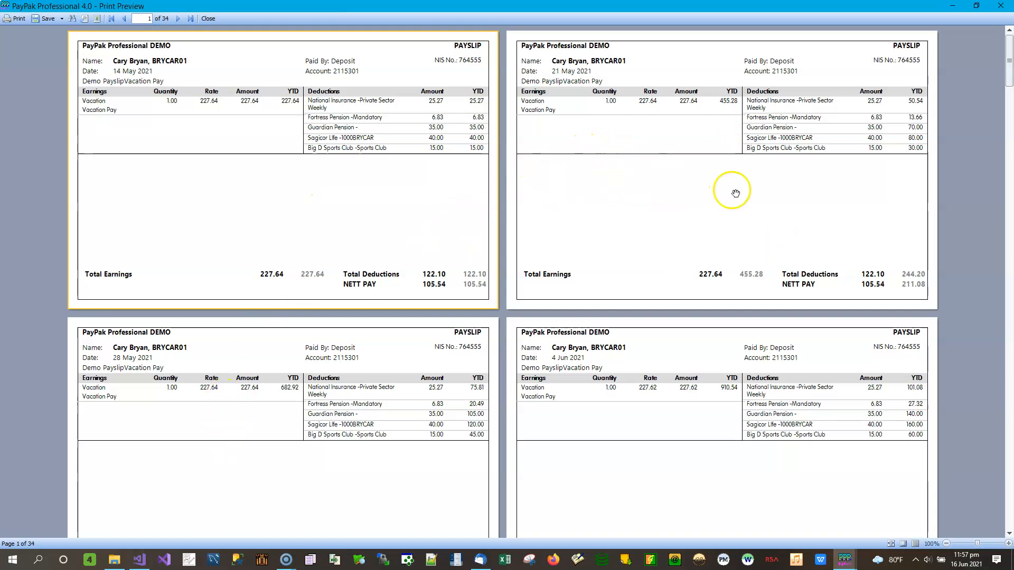
{"action": "scroll", "coordinate": [845, 245], "scroll_direction": "down", "scroll_amount": 3}
{"action": "scroll", "coordinate": [864, 245], "scroll_direction": "down", "scroll_amount": 15}
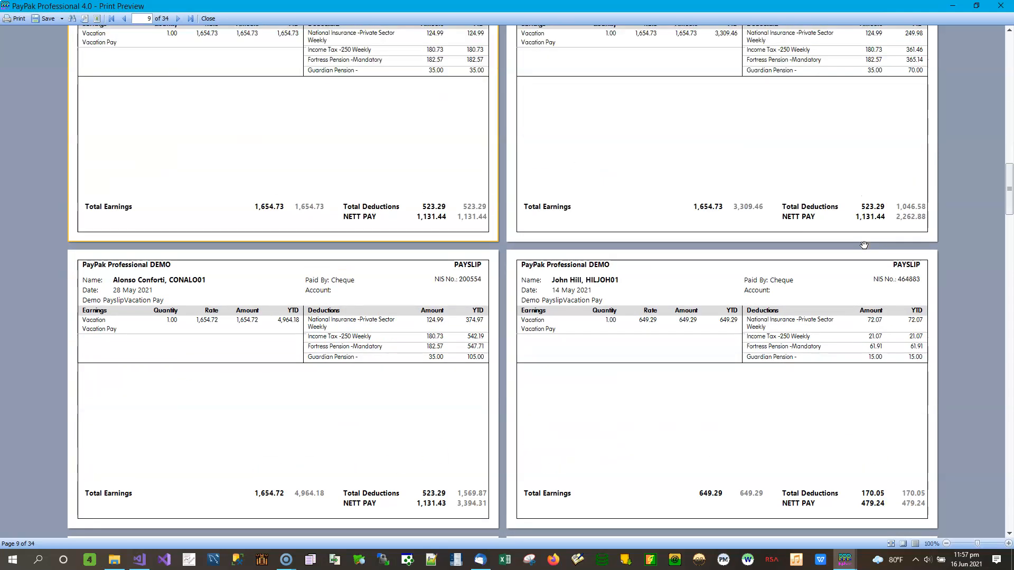
{"action": "scroll", "coordinate": [864, 245], "scroll_direction": "down", "scroll_amount": 6}
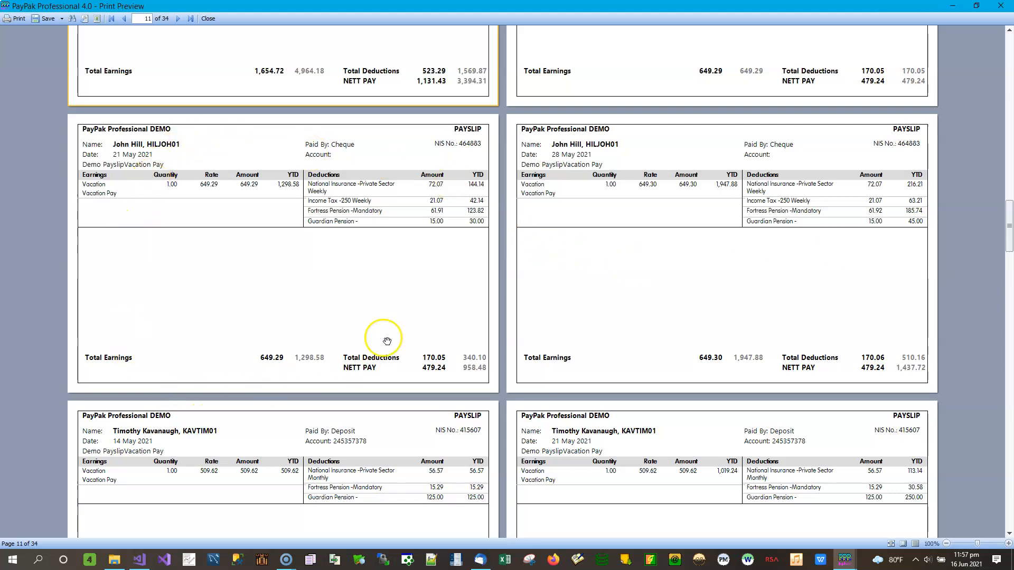
{"action": "scroll", "coordinate": [874, 377], "scroll_direction": "down", "scroll_amount": 8}
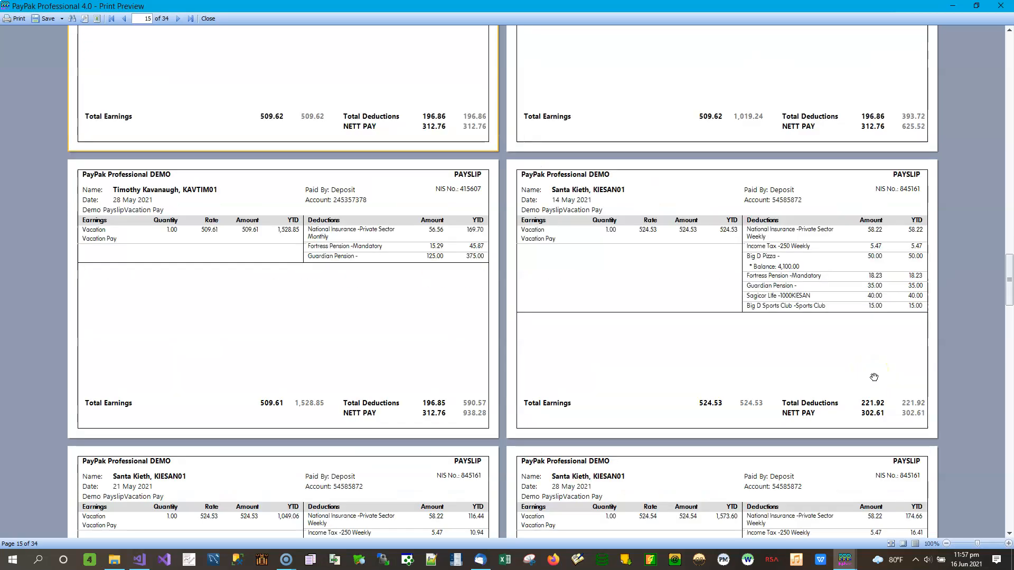
{"action": "scroll", "coordinate": [874, 377], "scroll_direction": "down", "scroll_amount": 12}
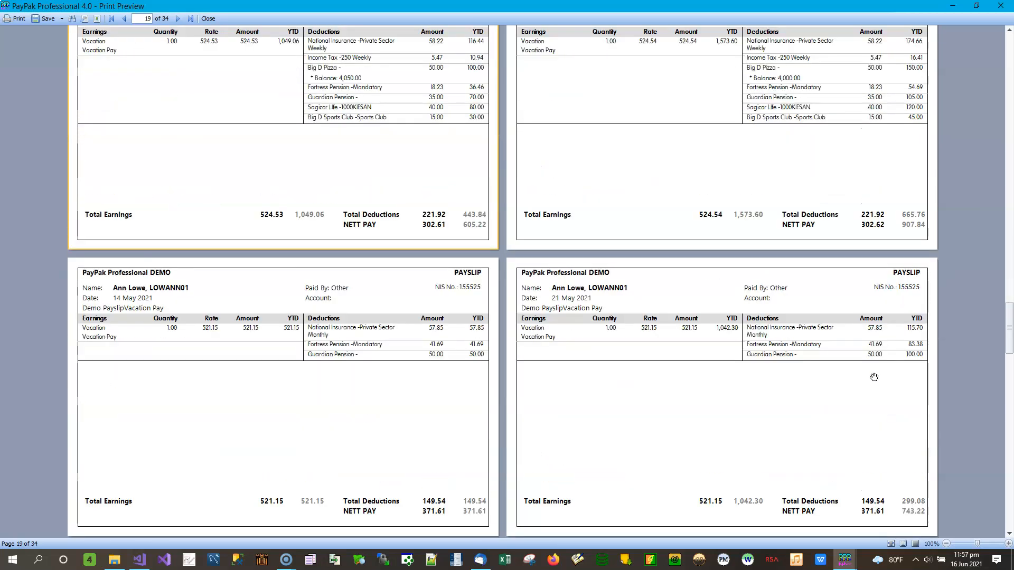
{"action": "scroll", "coordinate": [874, 377], "scroll_direction": "down", "scroll_amount": 12}
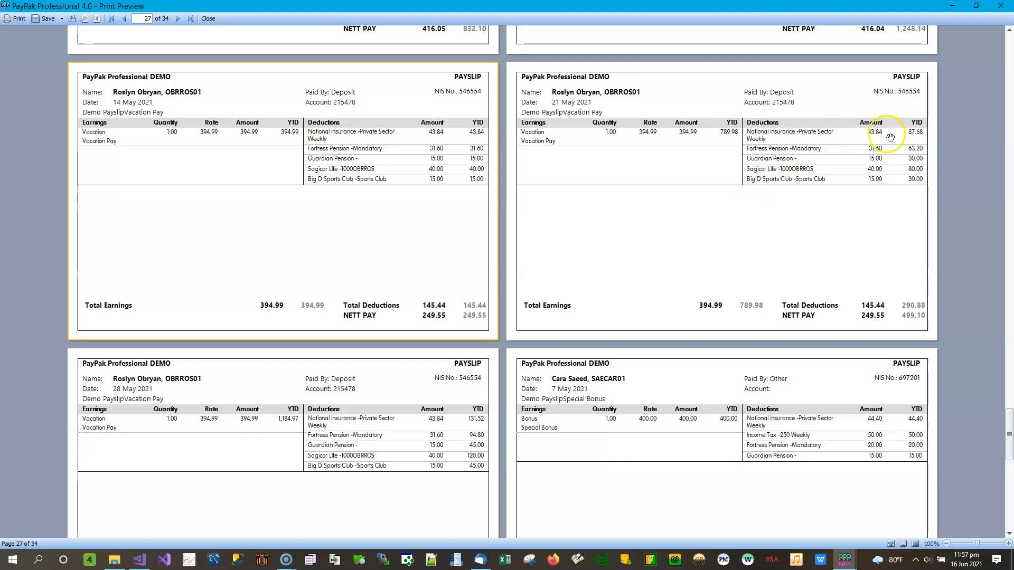
{"action": "scroll", "coordinate": [890, 134], "scroll_direction": "down", "scroll_amount": 8}
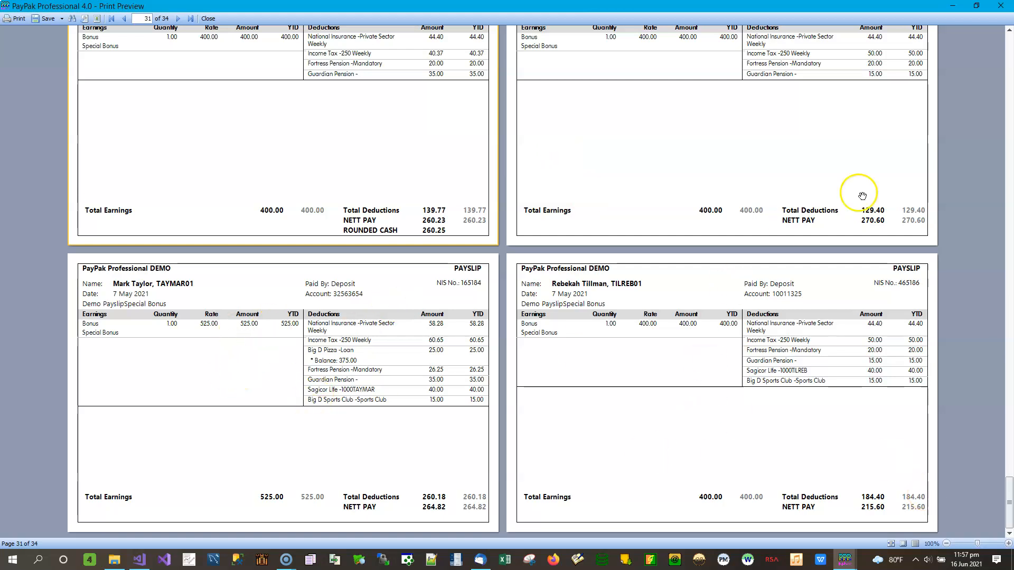
{"action": "left_click", "coordinate": [1010, 6]}
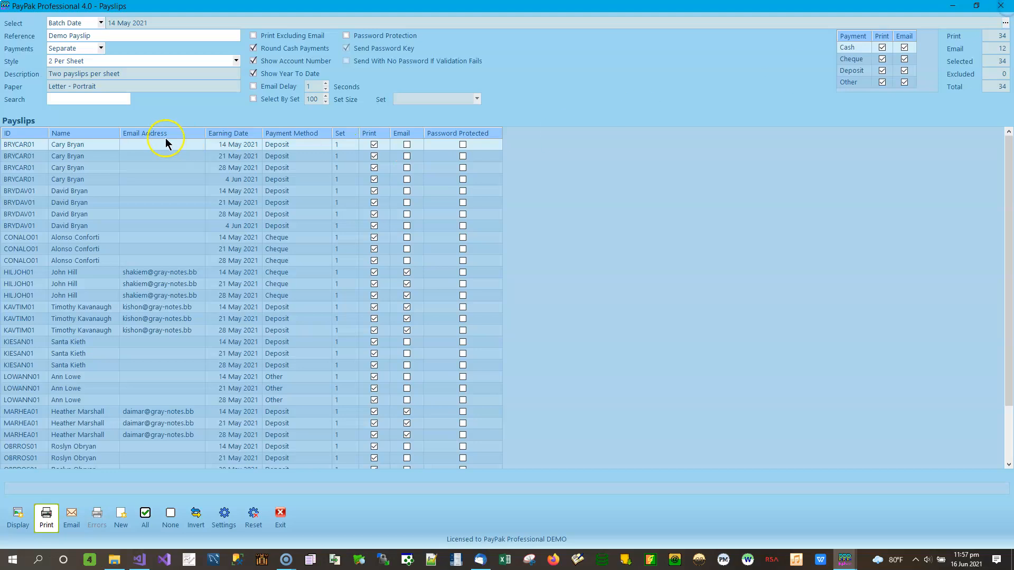
Set the payslip style to Full Page and open a print preview of the selected payslips
{"action": "left_click", "coordinate": [235, 61]}
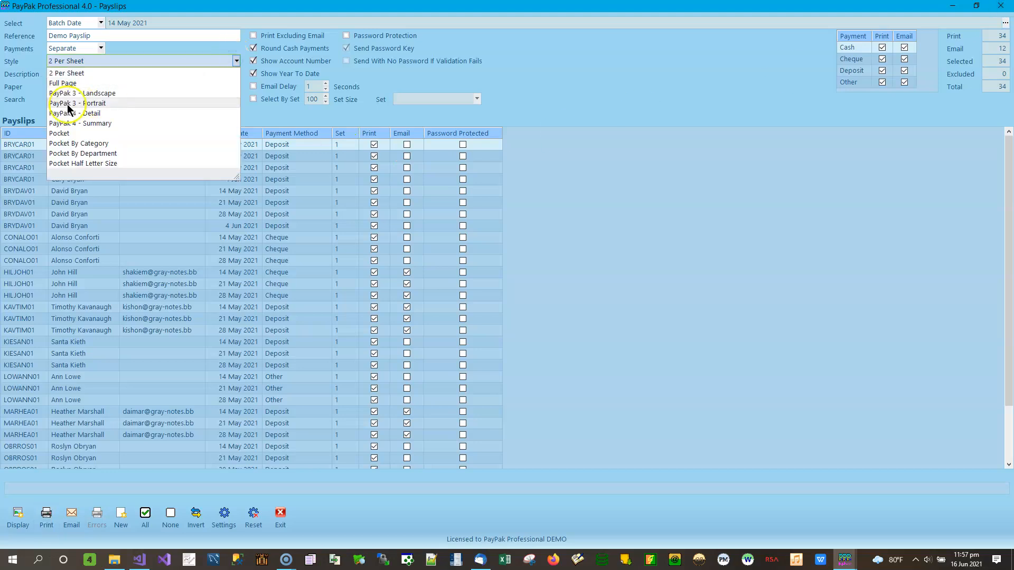
{"action": "left_click", "coordinate": [83, 83]}
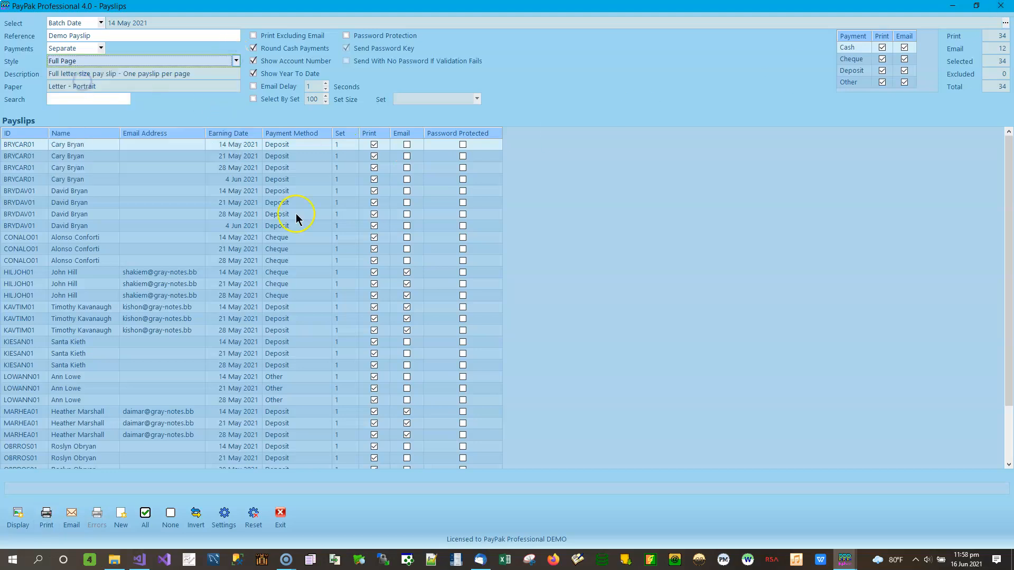
{"action": "left_click", "coordinate": [46, 515]}
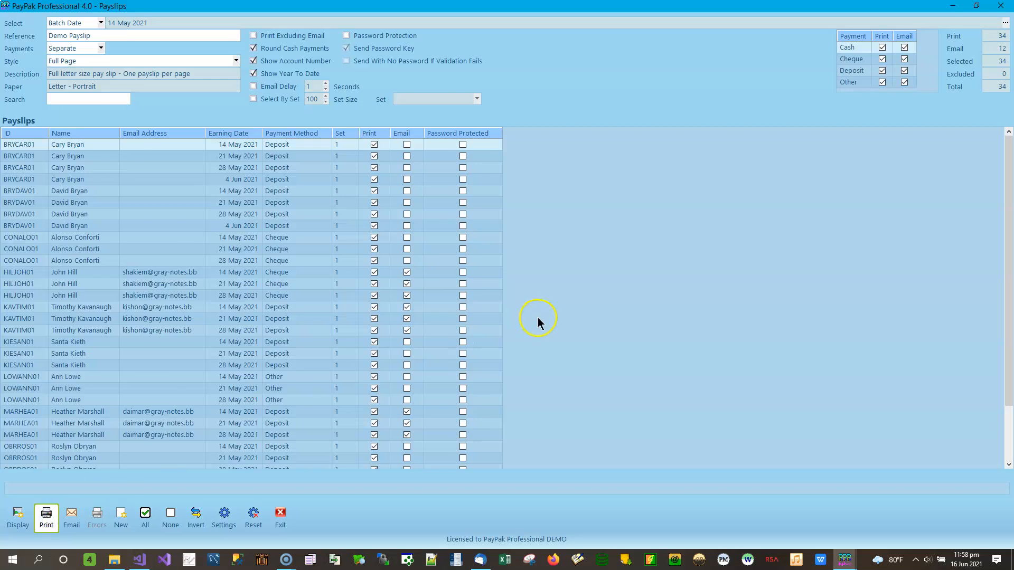
{"action": "left_click", "coordinate": [601, 241]}
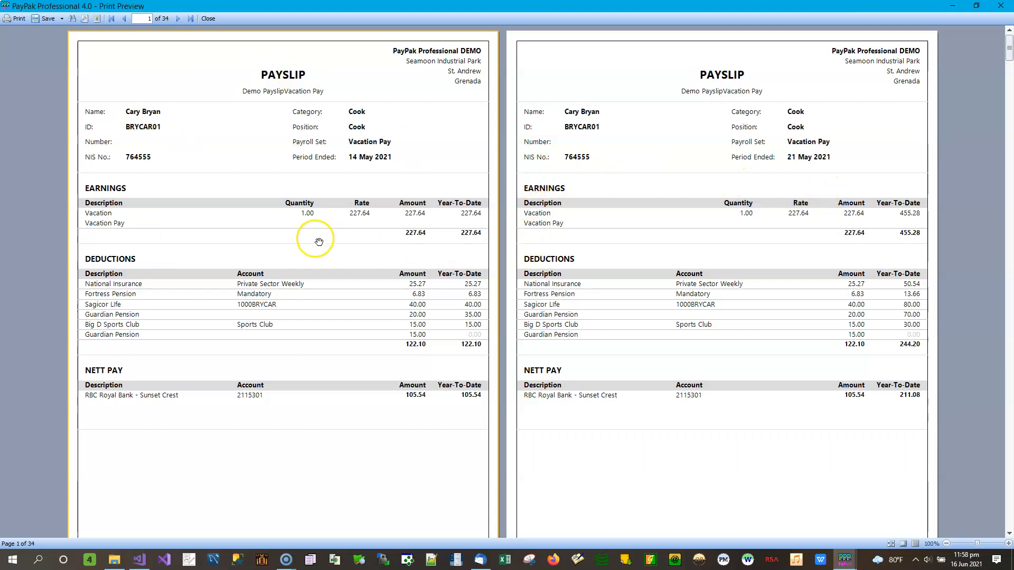
Examine the layout of the full-page payslips on the first pages and close the print preview
{"action": "scroll", "coordinate": [314, 248], "scroll_direction": "down", "scroll_amount": 10}
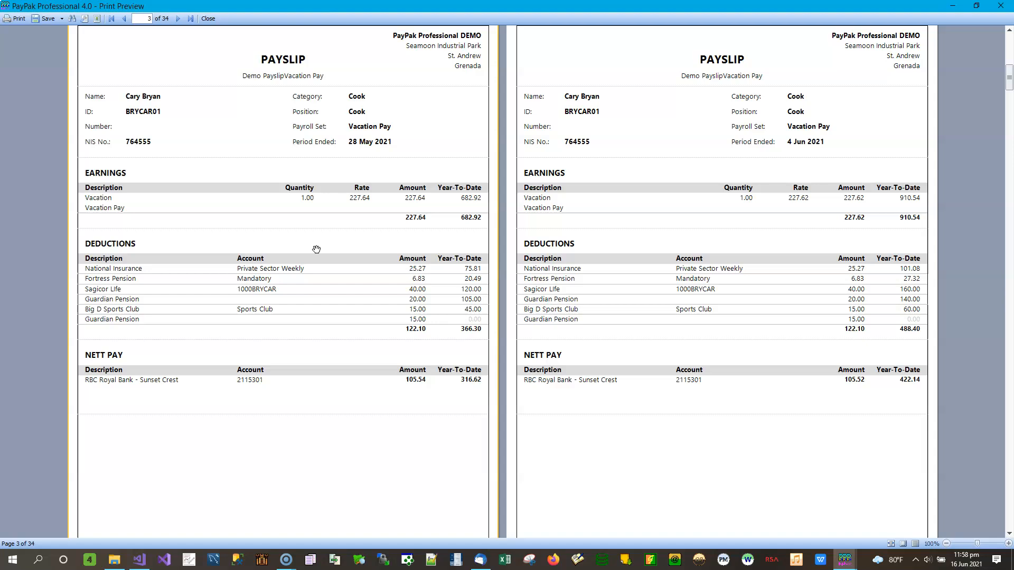
{"action": "scroll", "coordinate": [317, 250], "scroll_direction": "down", "scroll_amount": 4}
{"action": "scroll", "coordinate": [317, 249], "scroll_direction": "up", "scroll_amount": 9}
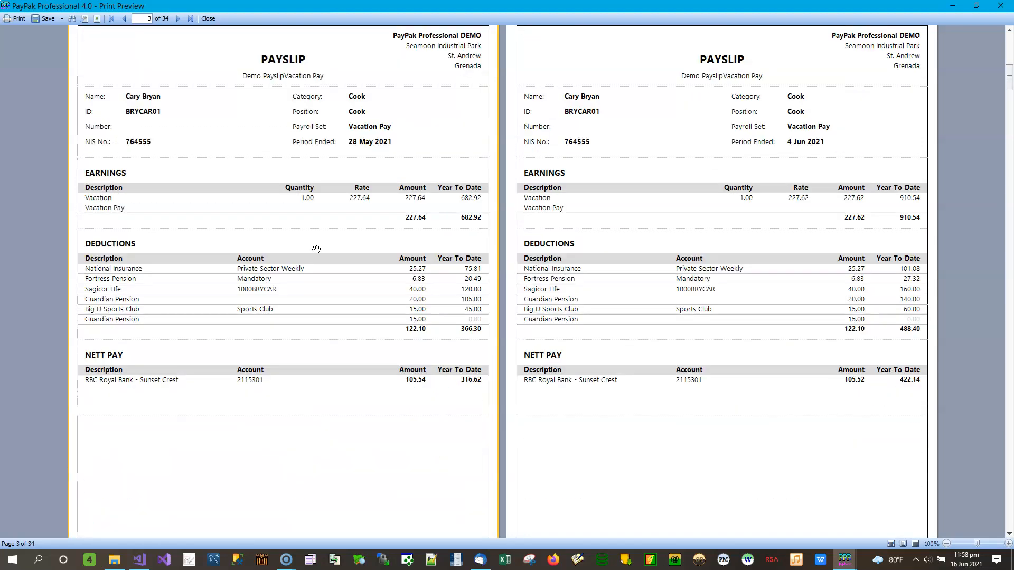
{"action": "scroll", "coordinate": [316, 249], "scroll_direction": "up", "scroll_amount": 5}
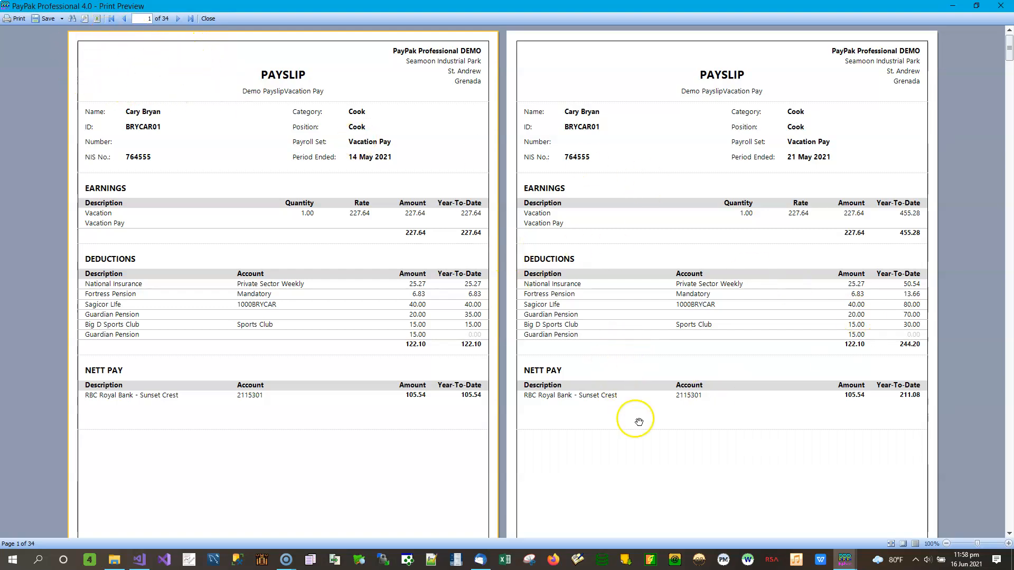
{"action": "scroll", "coordinate": [598, 282], "scroll_direction": "down", "scroll_amount": 5}
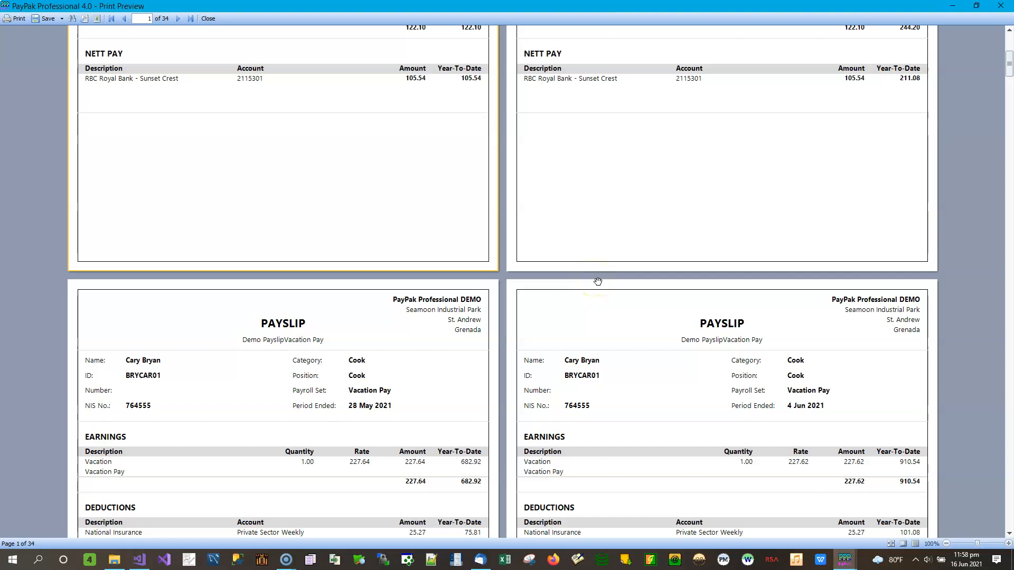
{"action": "scroll", "coordinate": [597, 281], "scroll_direction": "up", "scroll_amount": 5}
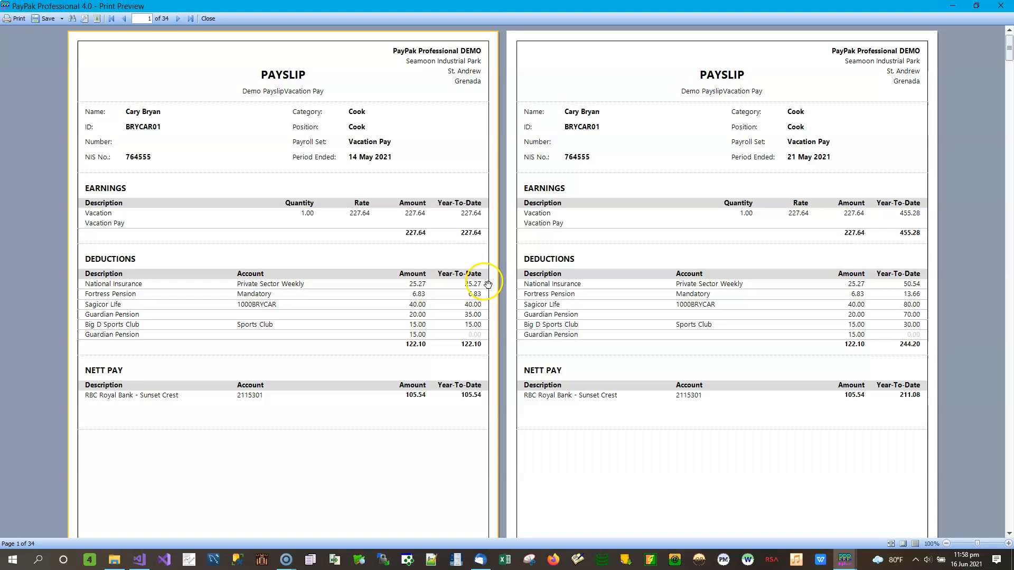
{"action": "left_click", "coordinate": [1001, 6]}
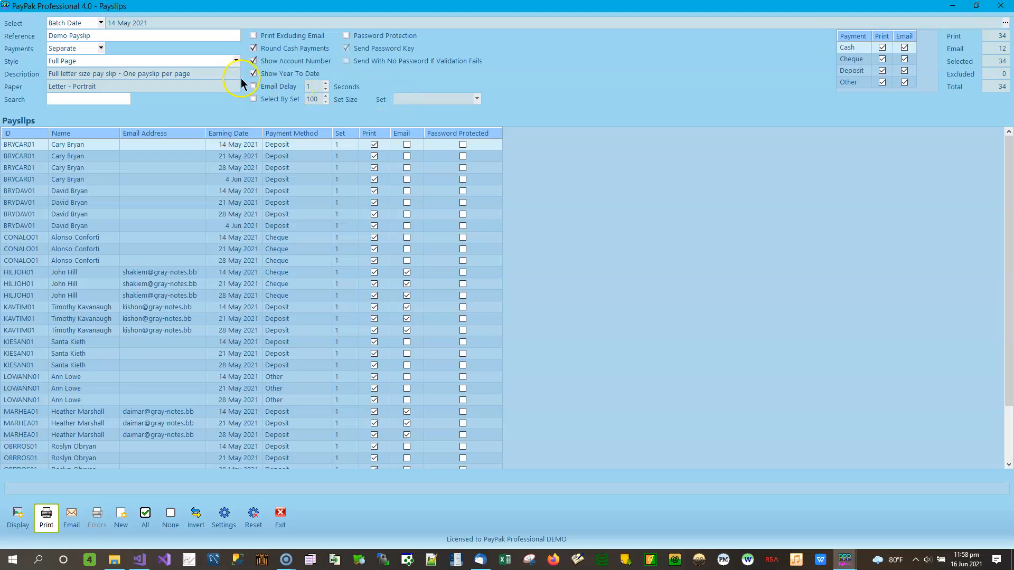
Set the payslip style to PayPak 4 - Detail and open a print preview of the selected payslips
{"action": "left_click", "coordinate": [236, 62]}
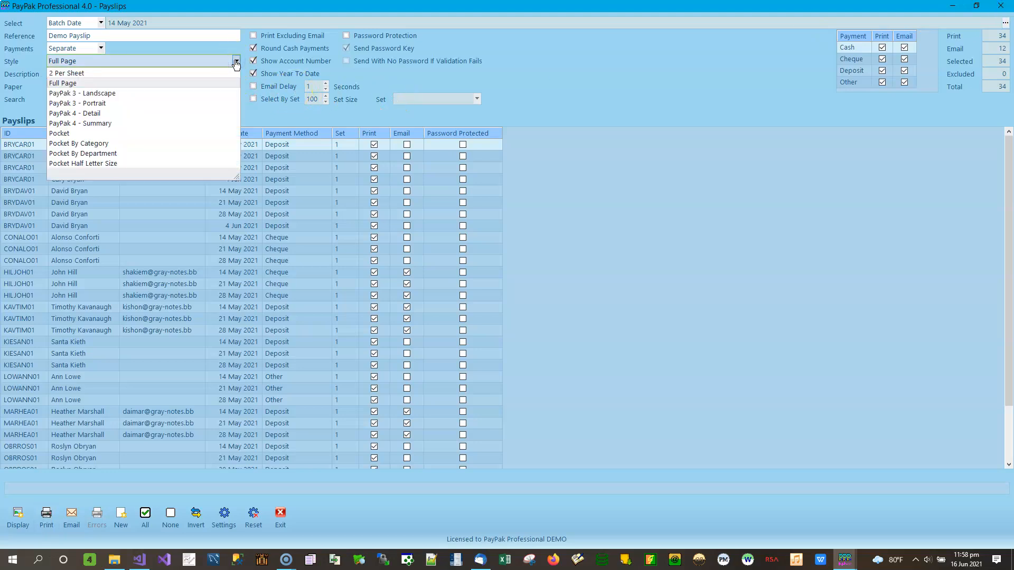
{"action": "left_click", "coordinate": [100, 113]}
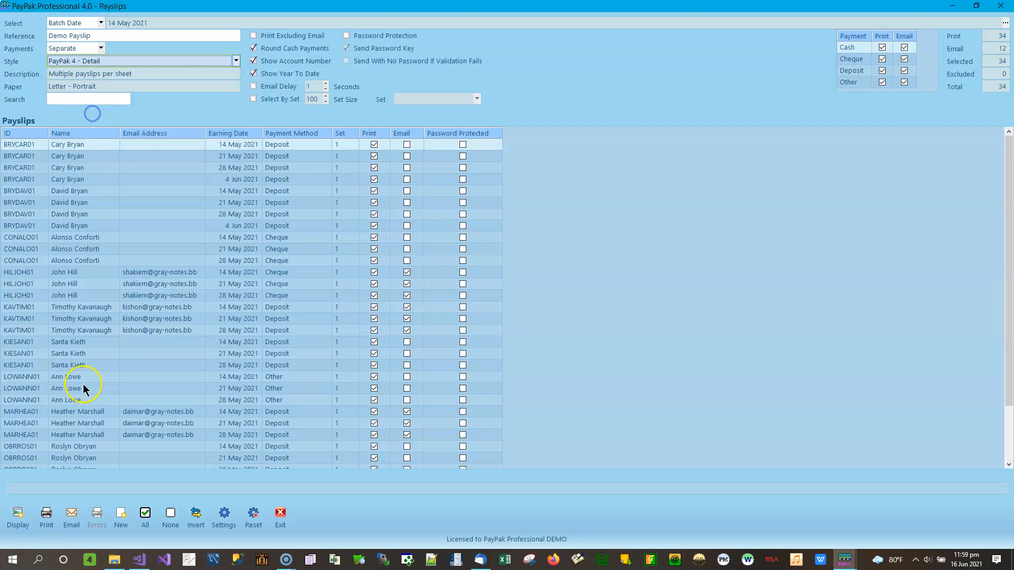
{"action": "left_click", "coordinate": [46, 514]}
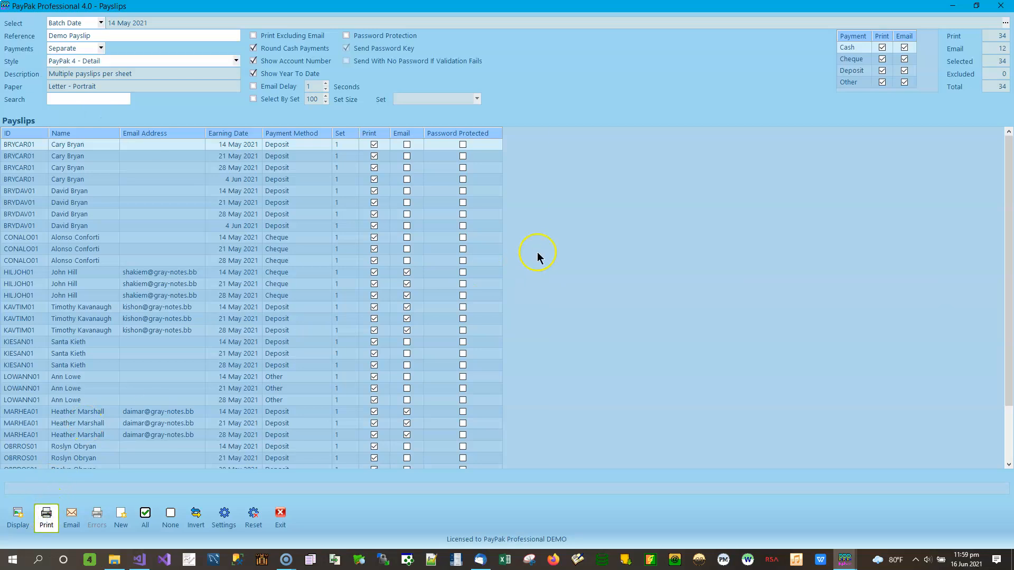
{"action": "left_click", "coordinate": [605, 246]}
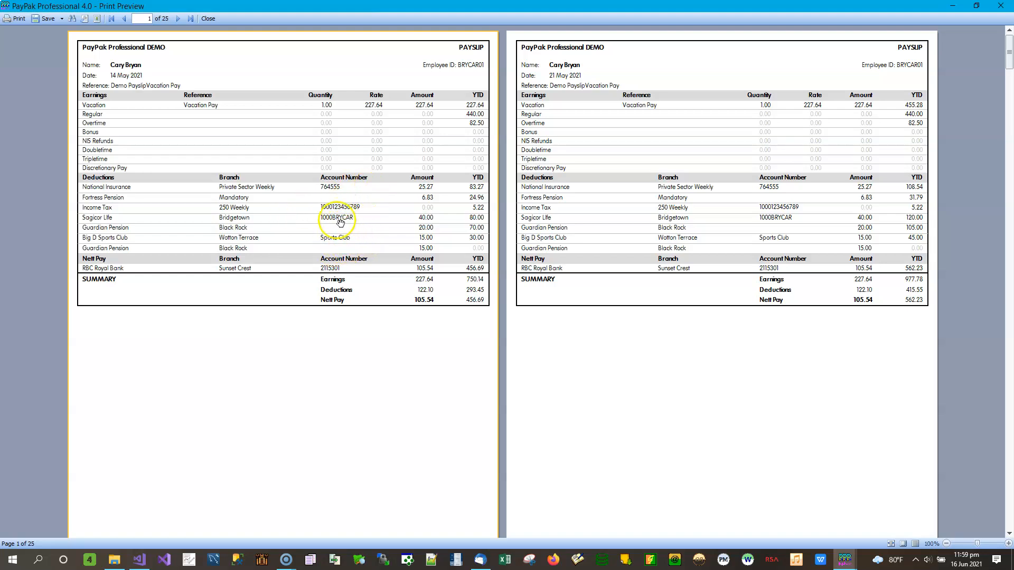
Skim the PayPak 4 - Detail payslips through page 7 and return to the first page
{"action": "scroll", "coordinate": [597, 219], "scroll_direction": "down", "scroll_amount": 2}
{"action": "scroll", "coordinate": [596, 220], "scroll_direction": "down", "scroll_amount": 15}
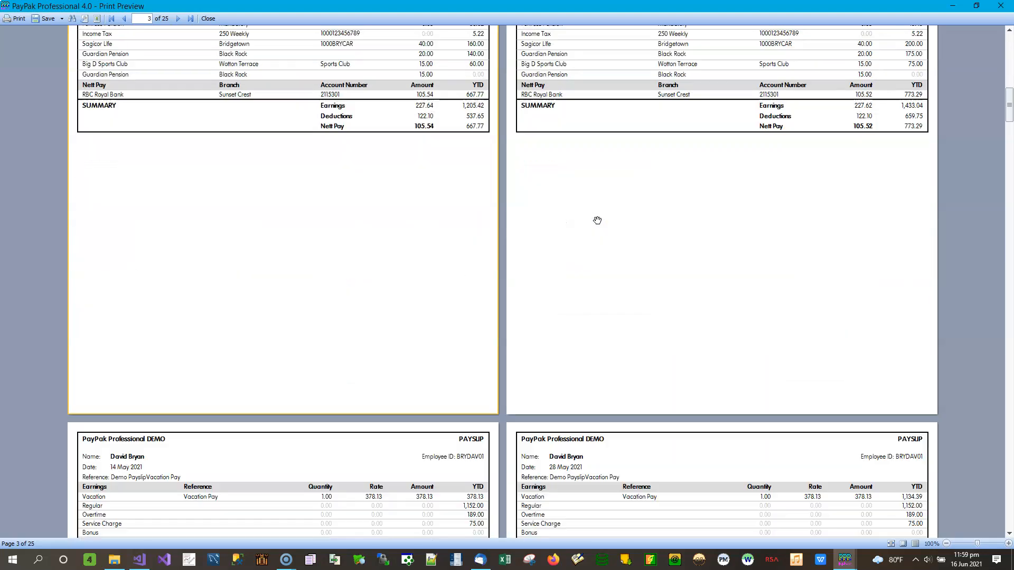
{"action": "scroll", "coordinate": [597, 220], "scroll_direction": "down", "scroll_amount": 12}
{"action": "scroll", "coordinate": [597, 219], "scroll_direction": "down", "scroll_amount": 5}
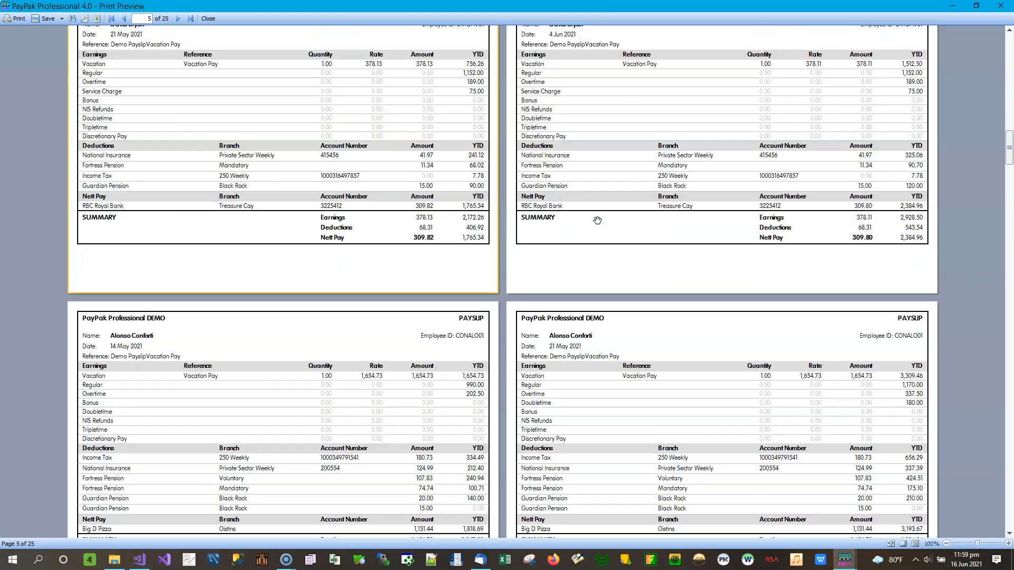
{"action": "scroll", "coordinate": [597, 220], "scroll_direction": "down", "scroll_amount": 7}
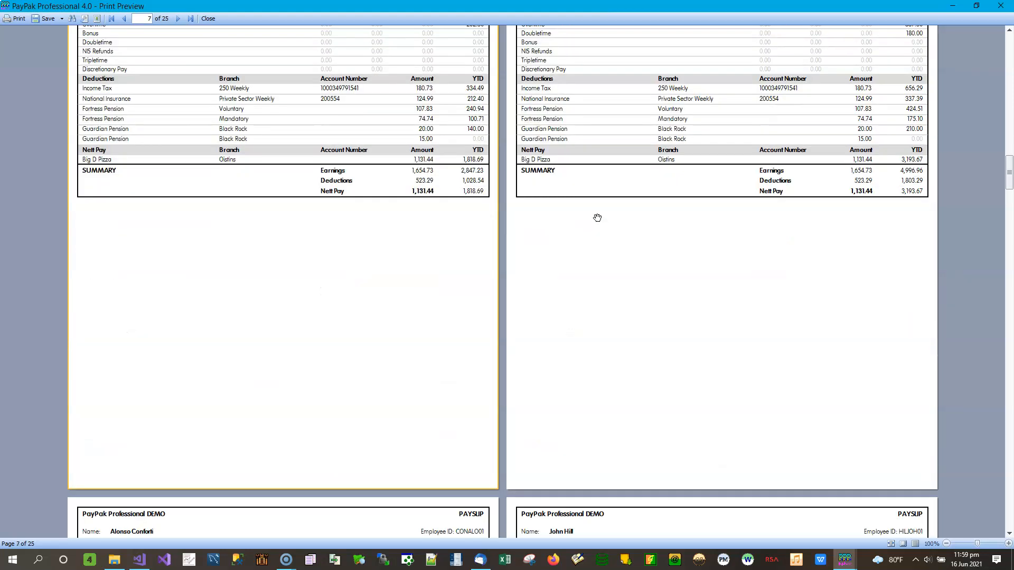
{"action": "scroll", "coordinate": [610, 213], "scroll_direction": "up", "scroll_amount": 15}
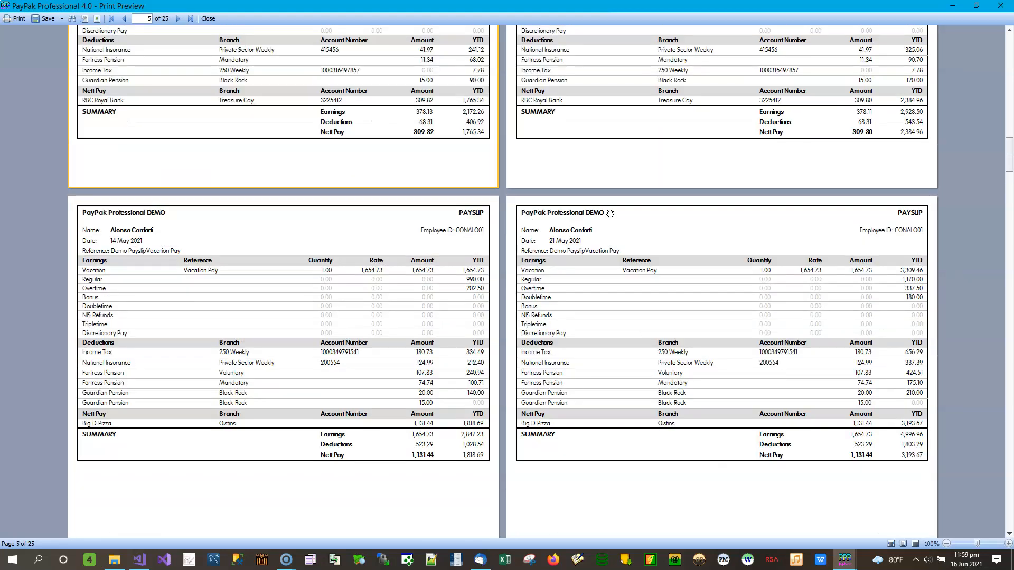
{"action": "scroll", "coordinate": [610, 213], "scroll_direction": "up", "scroll_amount": 20}
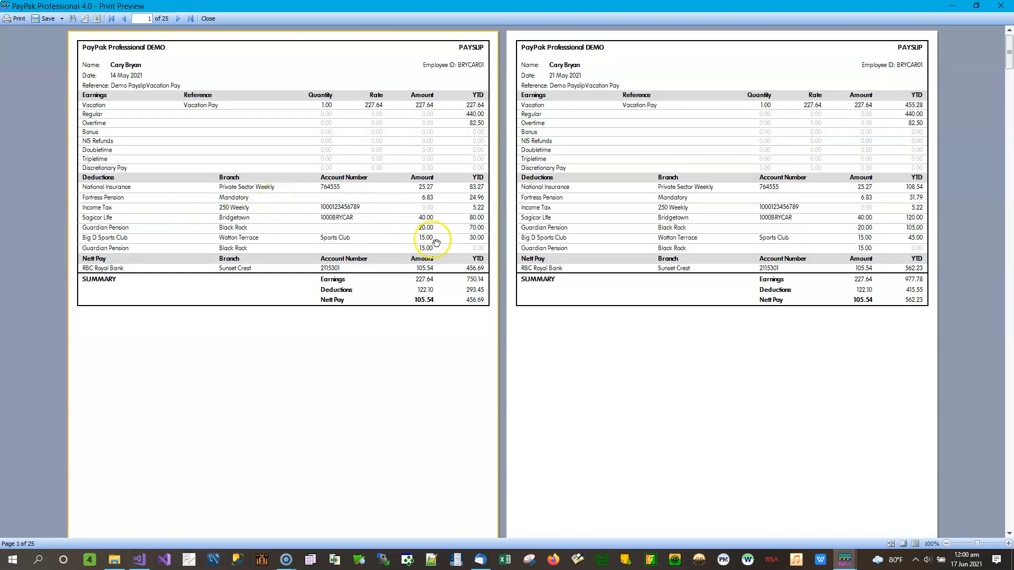
Examine how many detail payslips fit on each sheet, from the first page through page 11
{"action": "scroll", "coordinate": [525, 222], "scroll_direction": "down", "scroll_amount": 5}
{"action": "scroll", "coordinate": [517, 201], "scroll_direction": "down", "scroll_amount": 15}
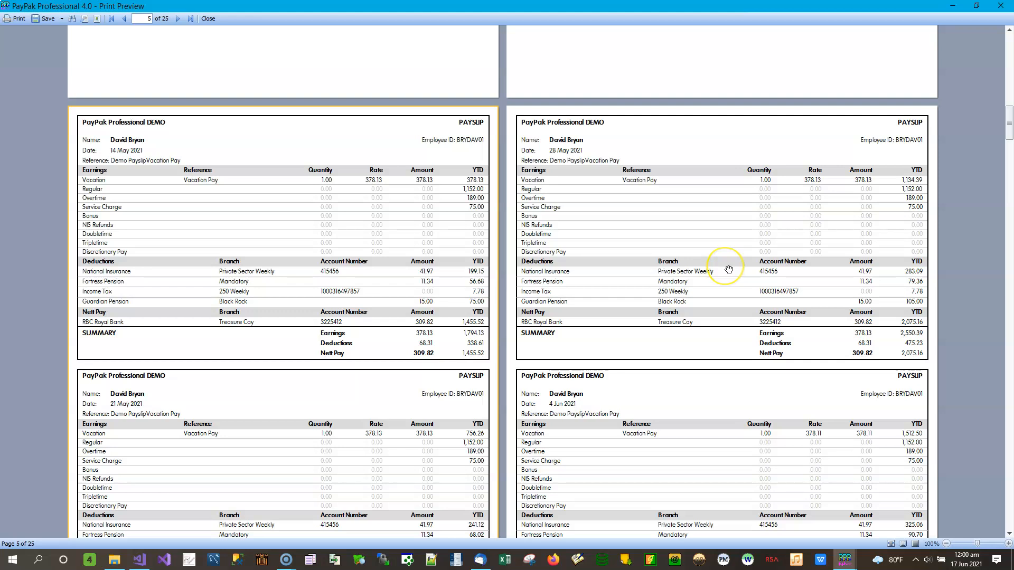
{"action": "scroll", "coordinate": [708, 264], "scroll_direction": "down", "scroll_amount": 5}
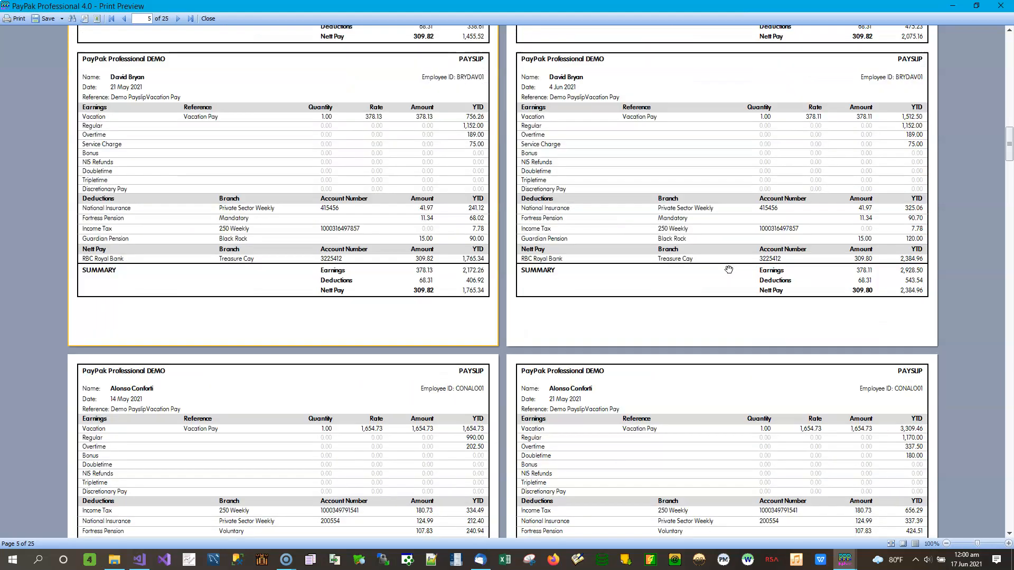
{"action": "scroll", "coordinate": [729, 270], "scroll_direction": "down", "scroll_amount": 4}
{"action": "scroll", "coordinate": [729, 270], "scroll_direction": "down", "scroll_amount": 4}
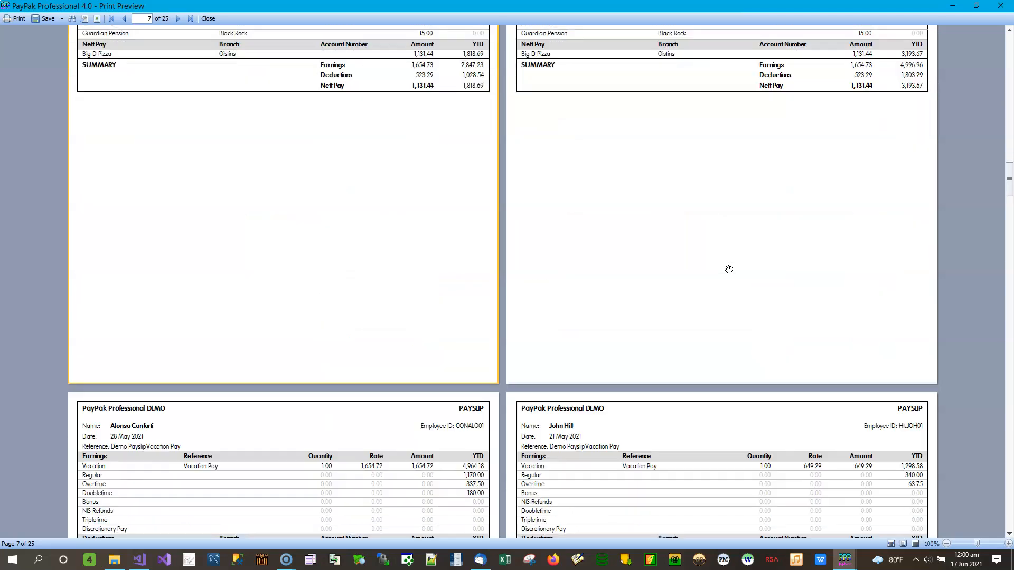
{"action": "scroll", "coordinate": [729, 270], "scroll_direction": "down", "scroll_amount": 6}
{"action": "scroll", "coordinate": [728, 270], "scroll_direction": "down", "scroll_amount": 5}
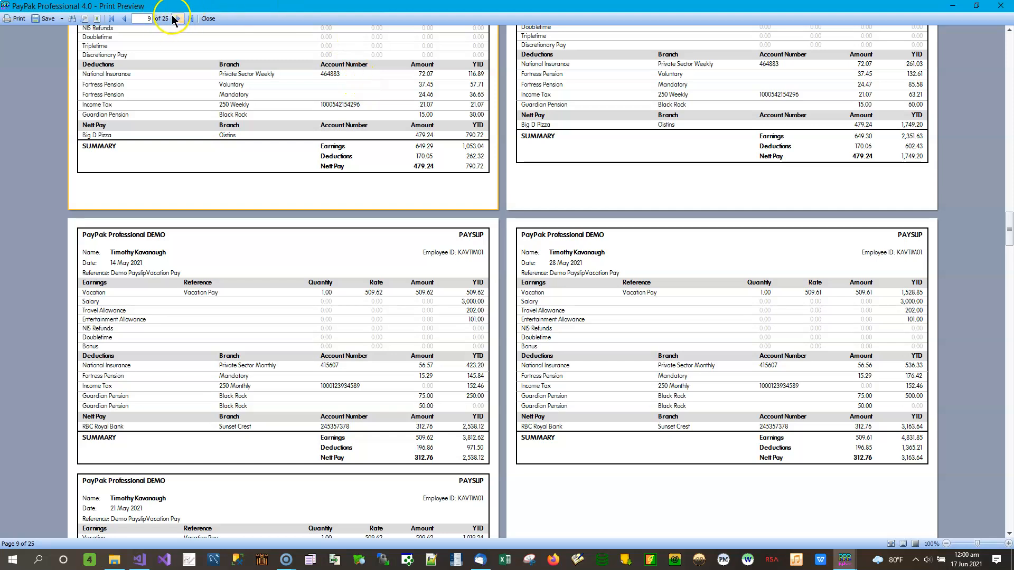
{"action": "scroll", "coordinate": [805, 319], "scroll_direction": "down", "scroll_amount": 3}
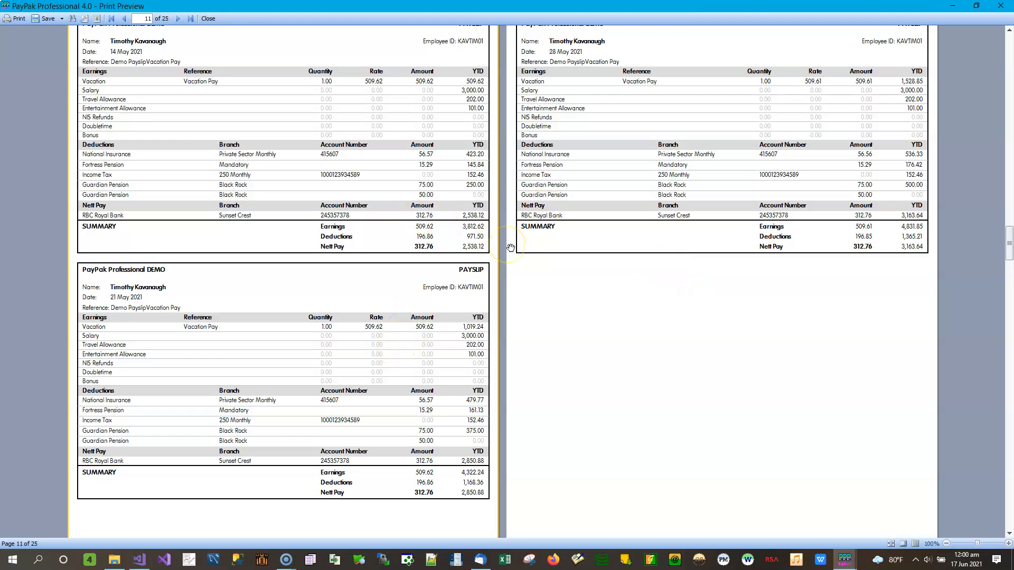
Review the detail payslips backwards from page 11 to page 1, comparing the earnings, deductions and nett pay sections
{"action": "scroll", "coordinate": [511, 248], "scroll_direction": "up", "scroll_amount": 4}
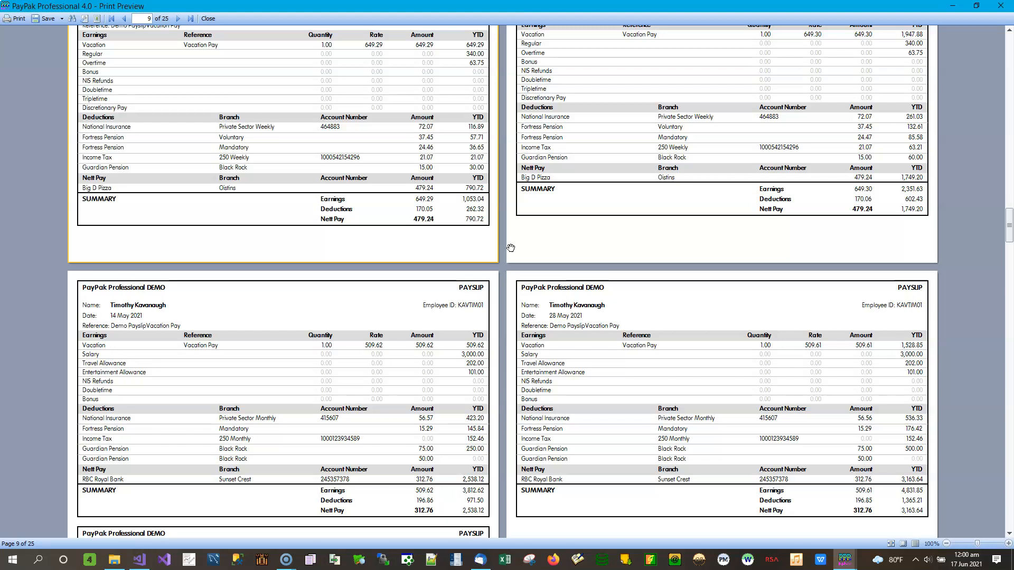
{"action": "scroll", "coordinate": [511, 247], "scroll_direction": "up", "scroll_amount": 4}
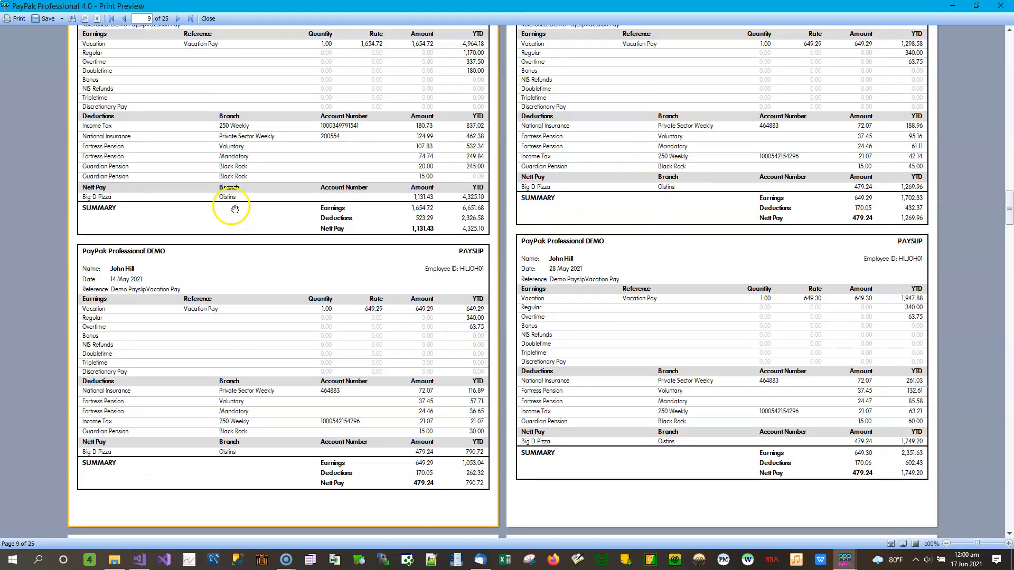
{"action": "scroll", "coordinate": [271, 170], "scroll_direction": "up", "scroll_amount": 3}
{"action": "scroll", "coordinate": [271, 170], "scroll_direction": "up", "scroll_amount": 15}
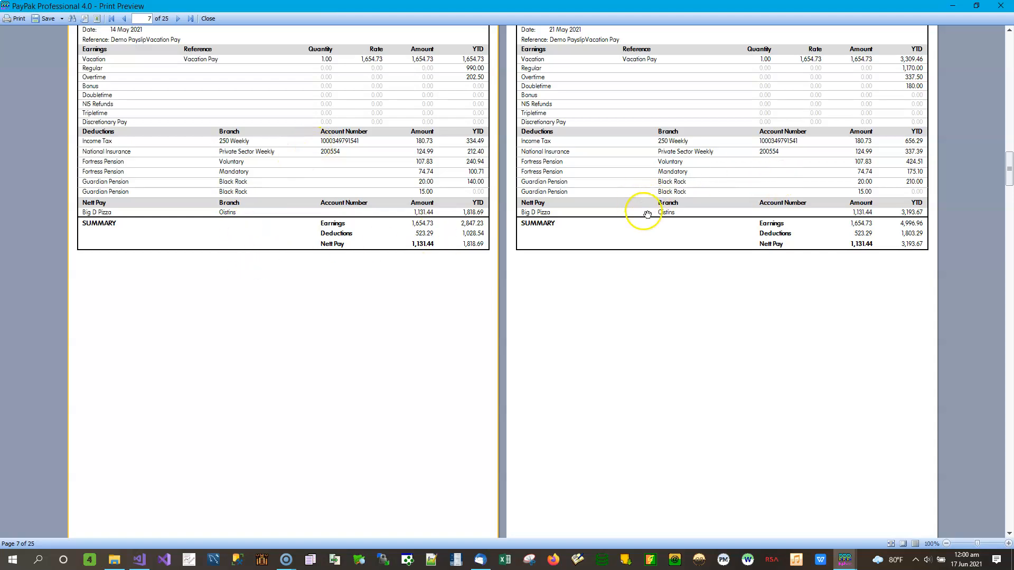
{"action": "scroll", "coordinate": [647, 213], "scroll_direction": "up", "scroll_amount": 5}
{"action": "scroll", "coordinate": [647, 213], "scroll_direction": "up", "scroll_amount": 1}
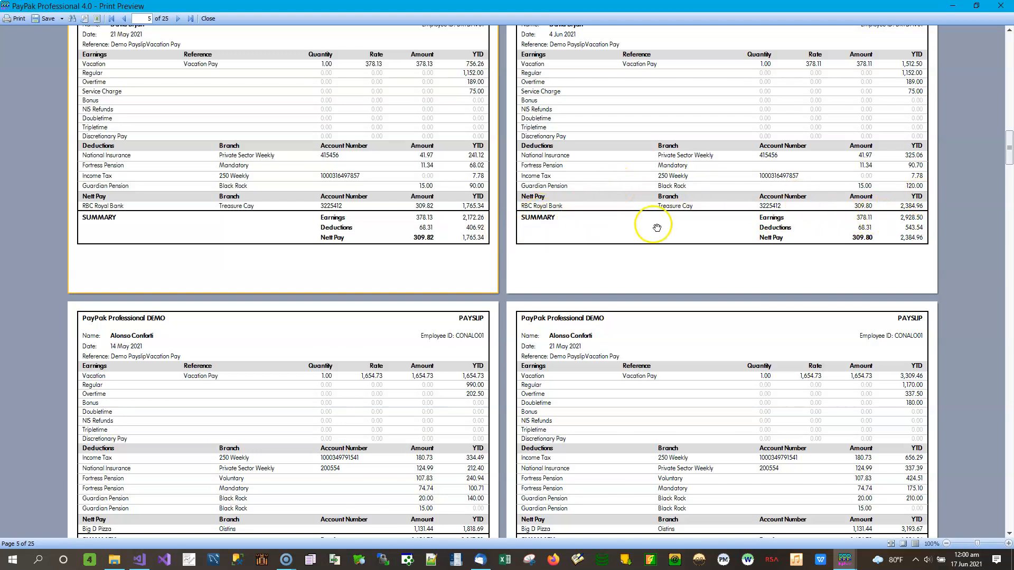
{"action": "scroll", "coordinate": [658, 225], "scroll_direction": "up", "scroll_amount": 4}
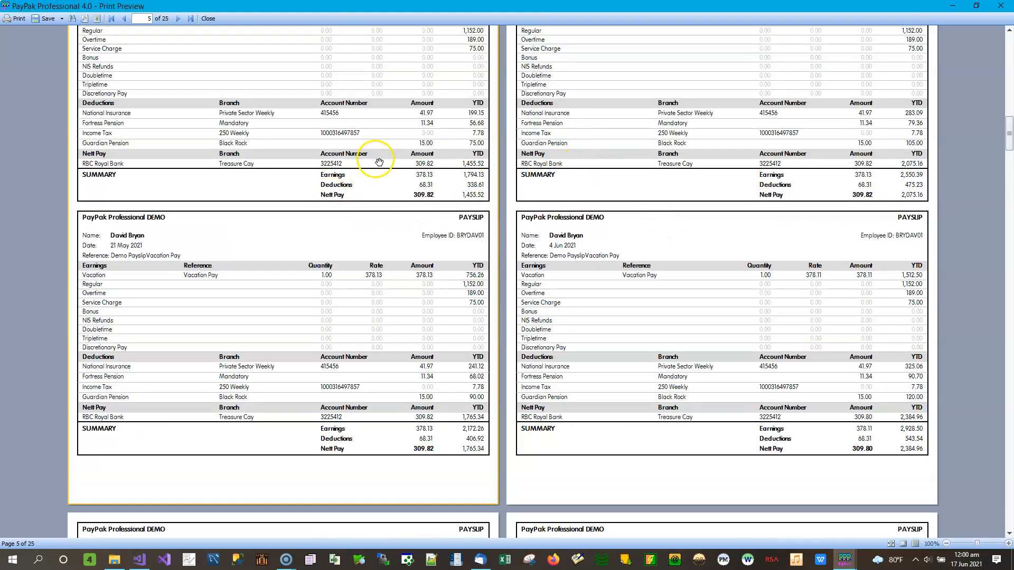
{"action": "scroll", "coordinate": [550, 130], "scroll_direction": "up", "scroll_amount": 5}
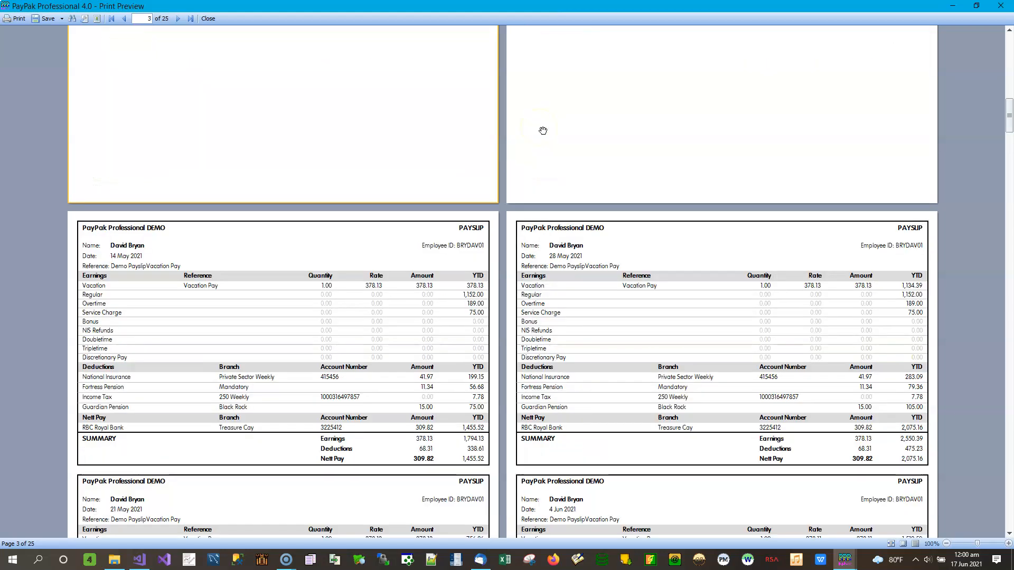
{"action": "scroll", "coordinate": [529, 129], "scroll_direction": "up", "scroll_amount": 5}
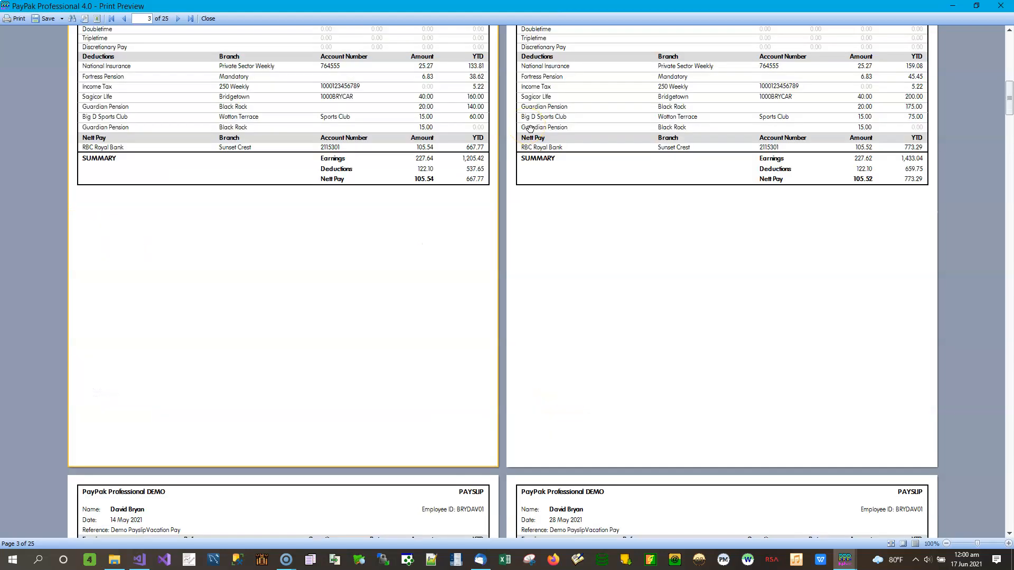
{"action": "scroll", "coordinate": [530, 129], "scroll_direction": "up", "scroll_amount": 5}
{"action": "scroll", "coordinate": [531, 129], "scroll_direction": "up", "scroll_amount": 5}
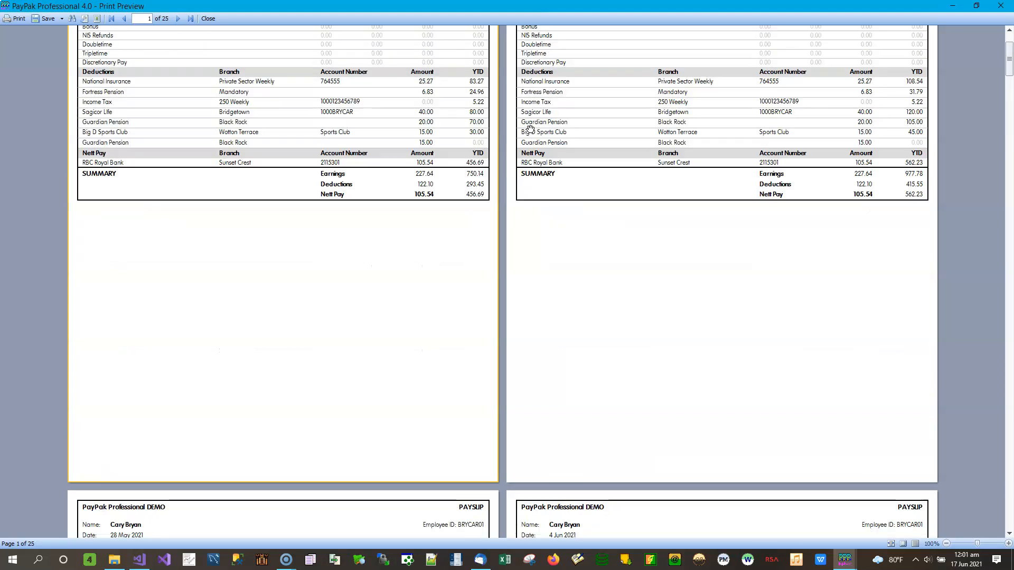
Check the page breaks and payslip lengths in the detail layout again, from page 1 through page 9
{"action": "scroll", "coordinate": [531, 129], "scroll_direction": "down", "scroll_amount": 15}
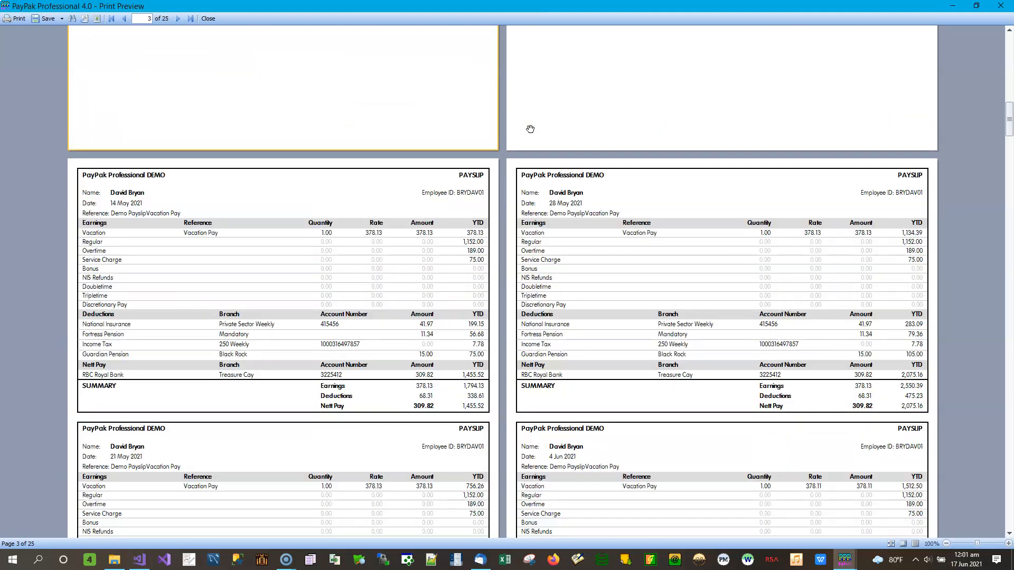
{"action": "scroll", "coordinate": [530, 129], "scroll_direction": "down", "scroll_amount": 3}
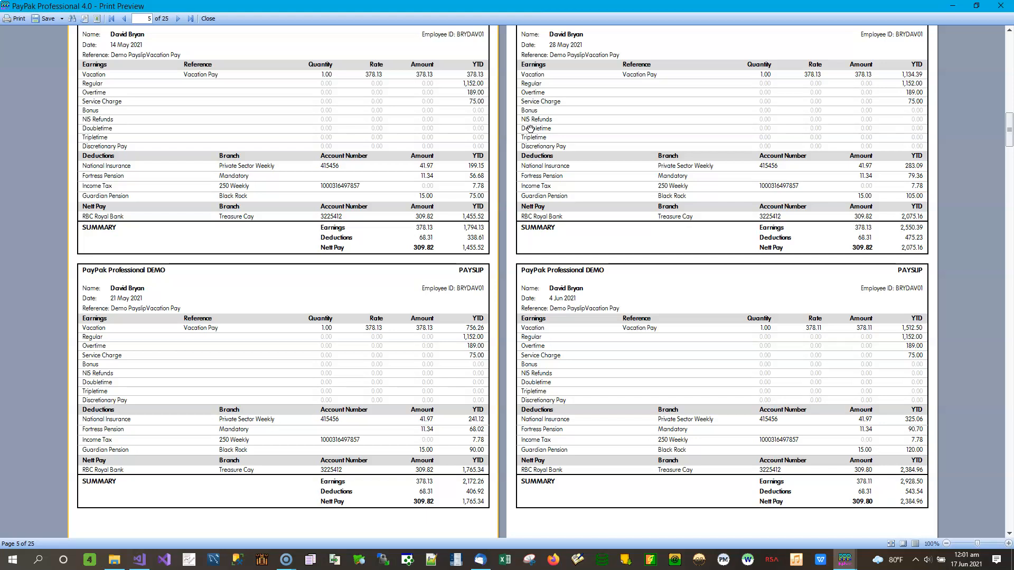
{"action": "scroll", "coordinate": [531, 129], "scroll_direction": "down", "scroll_amount": 4}
{"action": "scroll", "coordinate": [531, 128], "scroll_direction": "down", "scroll_amount": 2}
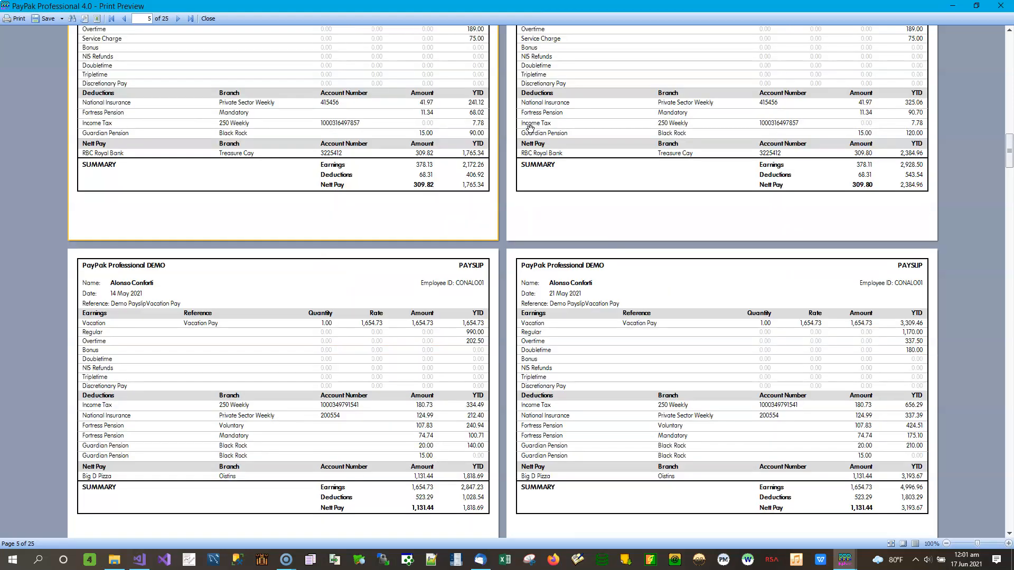
{"action": "scroll", "coordinate": [530, 128], "scroll_direction": "down", "scroll_amount": 3}
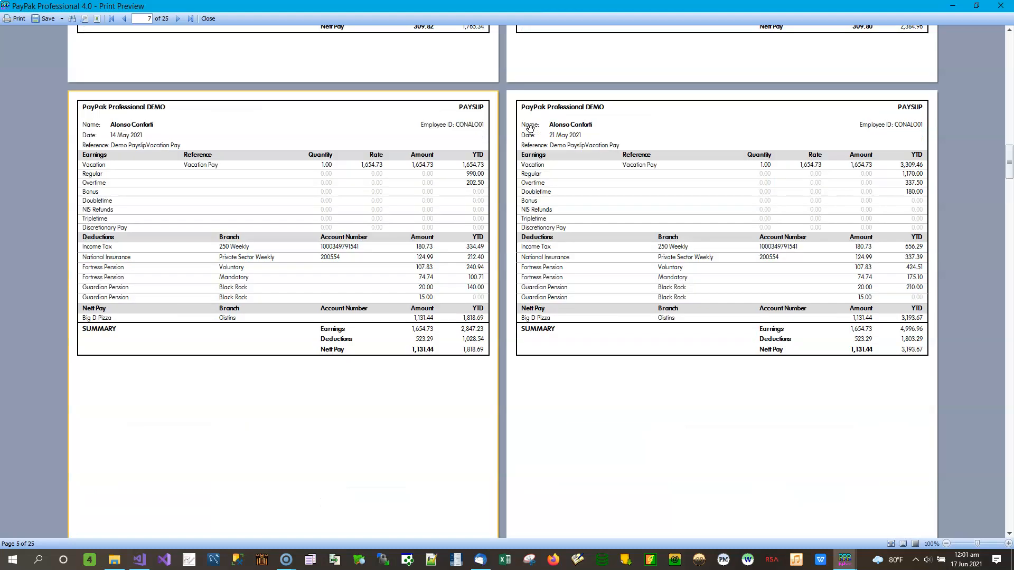
{"action": "scroll", "coordinate": [531, 129], "scroll_direction": "down", "scroll_amount": 8}
{"action": "scroll", "coordinate": [530, 129], "scroll_direction": "down", "scroll_amount": 2}
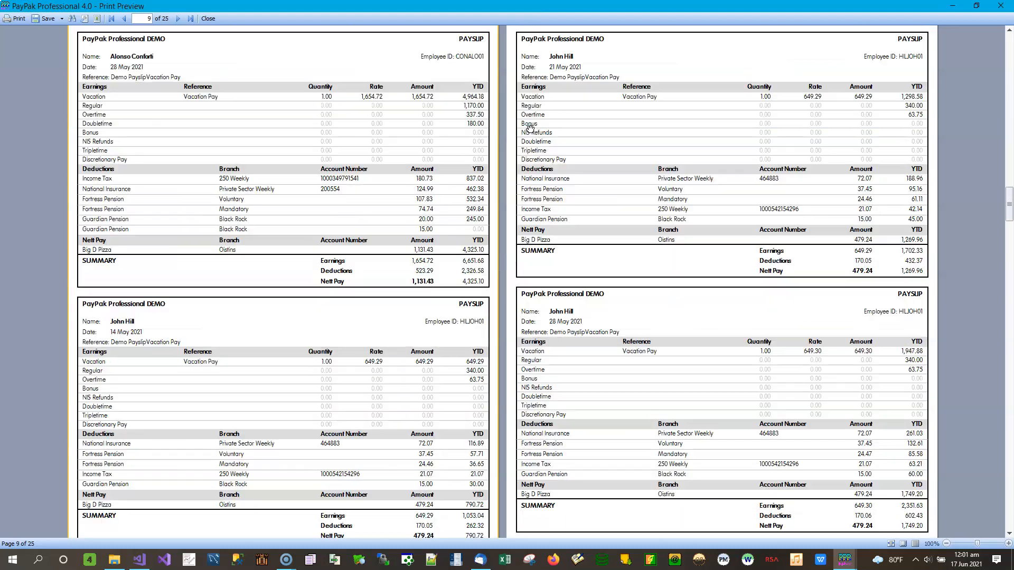
{"action": "scroll", "coordinate": [530, 127], "scroll_direction": "down", "scroll_amount": 3}
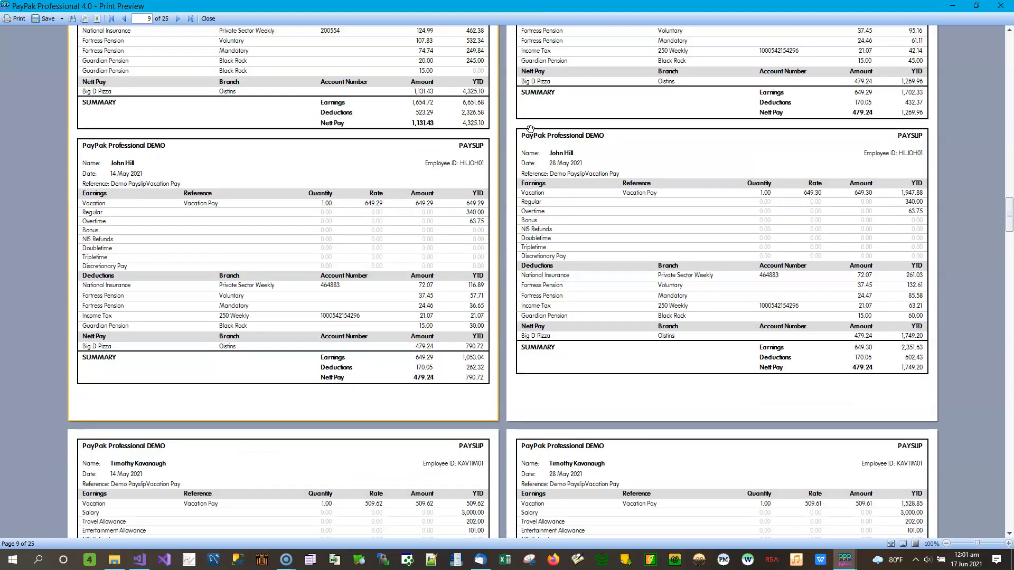
{"action": "scroll", "coordinate": [530, 129], "scroll_direction": "down", "scroll_amount": 4}
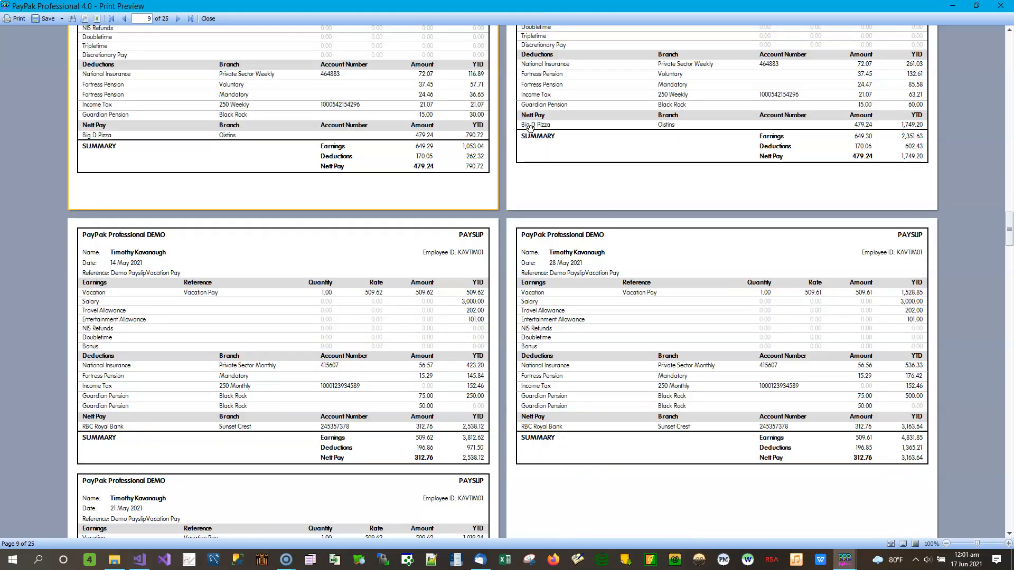
Review the remaining detail payslips from page 9 past page 11 and close the print preview
{"action": "scroll", "coordinate": [530, 128], "scroll_direction": "down", "scroll_amount": 5}
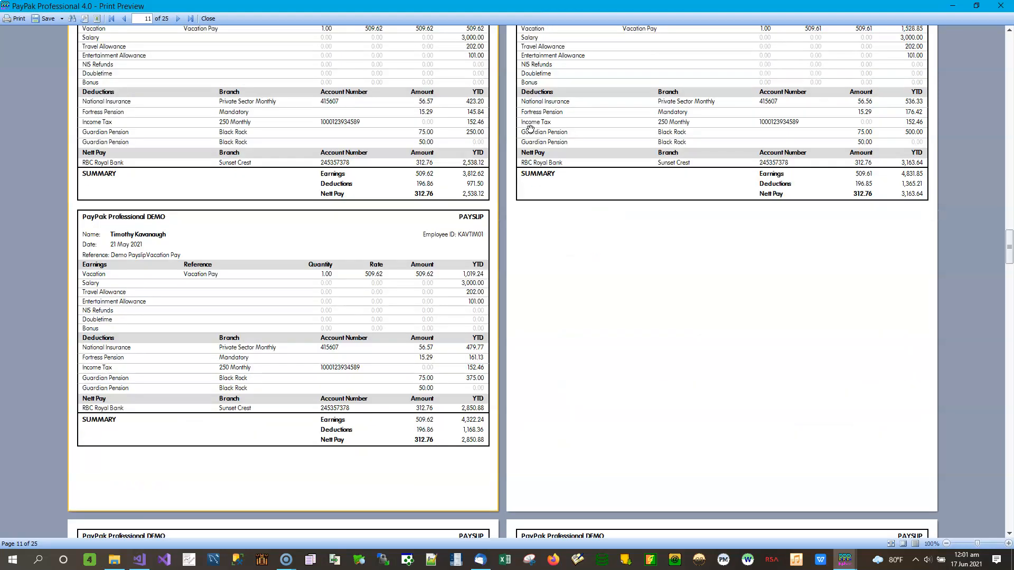
{"action": "scroll", "coordinate": [530, 129], "scroll_direction": "down", "scroll_amount": 7}
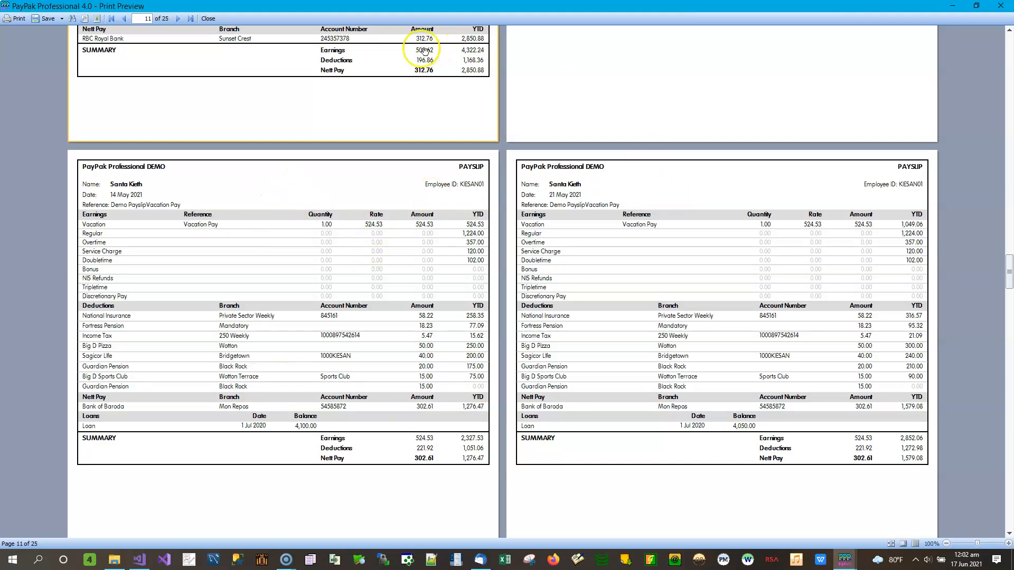
{"action": "left_click", "coordinate": [209, 18]}
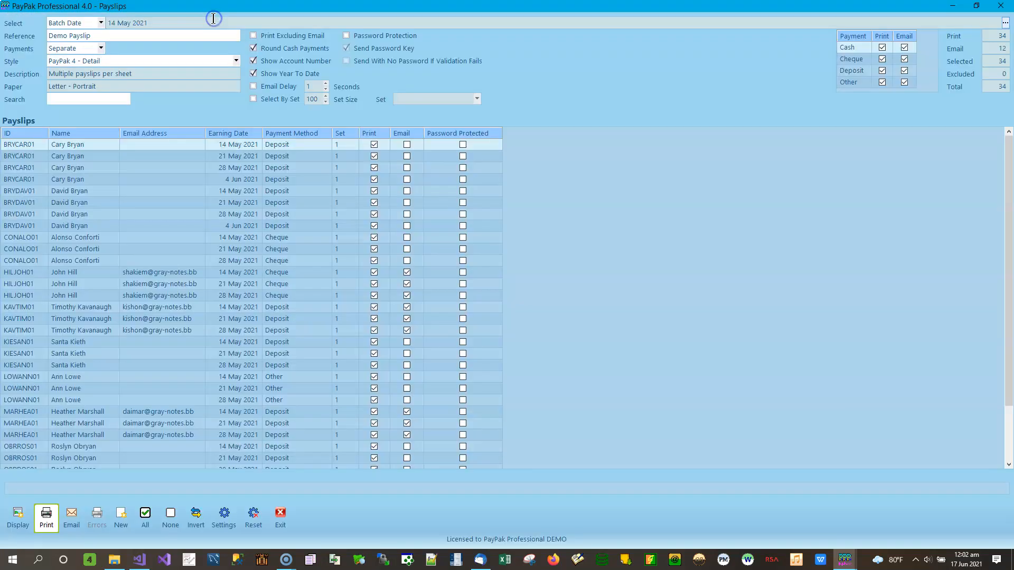
Change the payslip style to PayPak 4 - Summary and open its print preview
{"action": "left_click", "coordinate": [236, 61]}
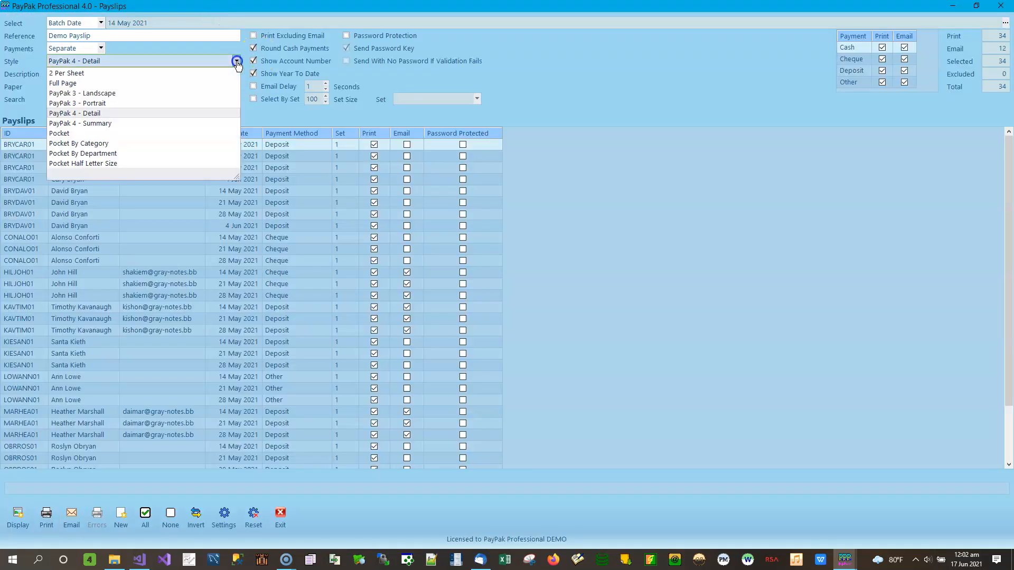
{"action": "left_click", "coordinate": [78, 125]}
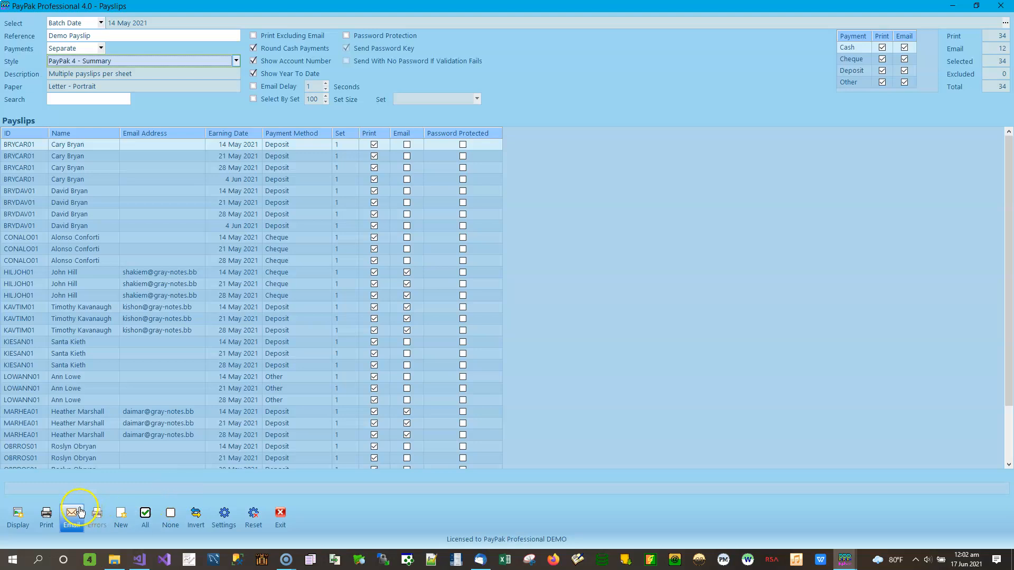
{"action": "left_click", "coordinate": [43, 523]}
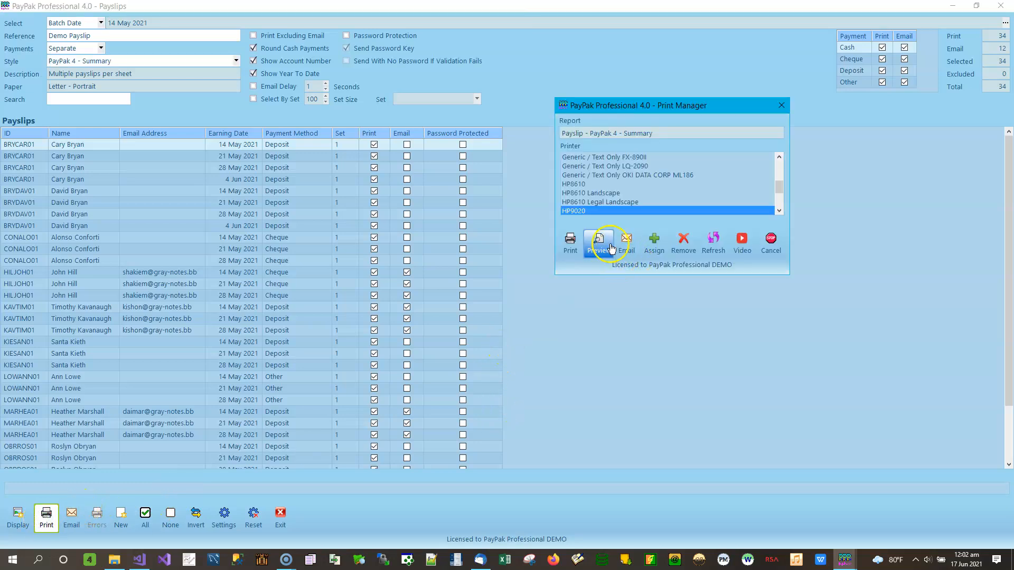
{"action": "left_click", "coordinate": [611, 248]}
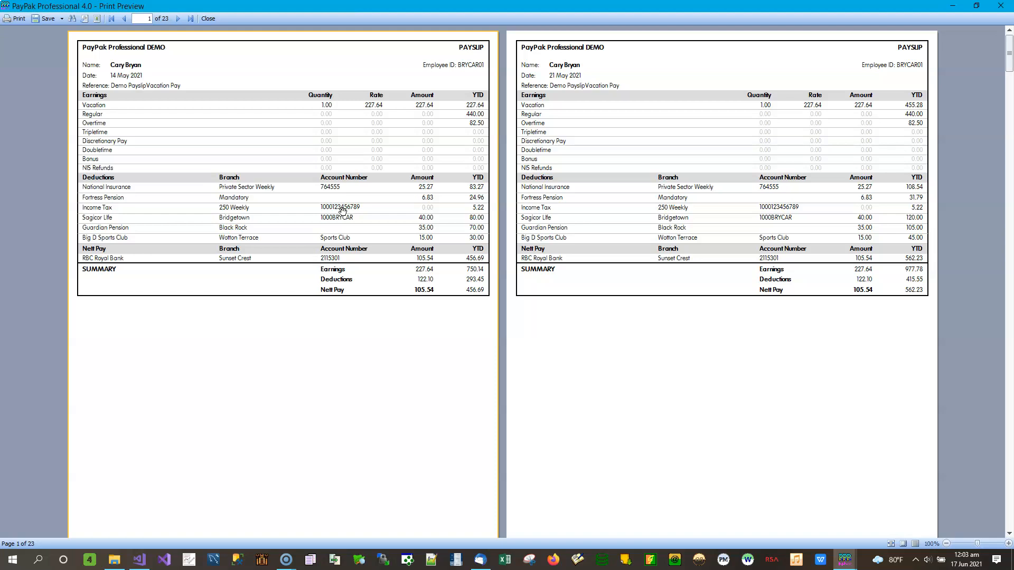
Examine the summary payslips' layout on the first pages and the last pages up to page 23, then close the preview
{"action": "left_click", "coordinate": [178, 19]}
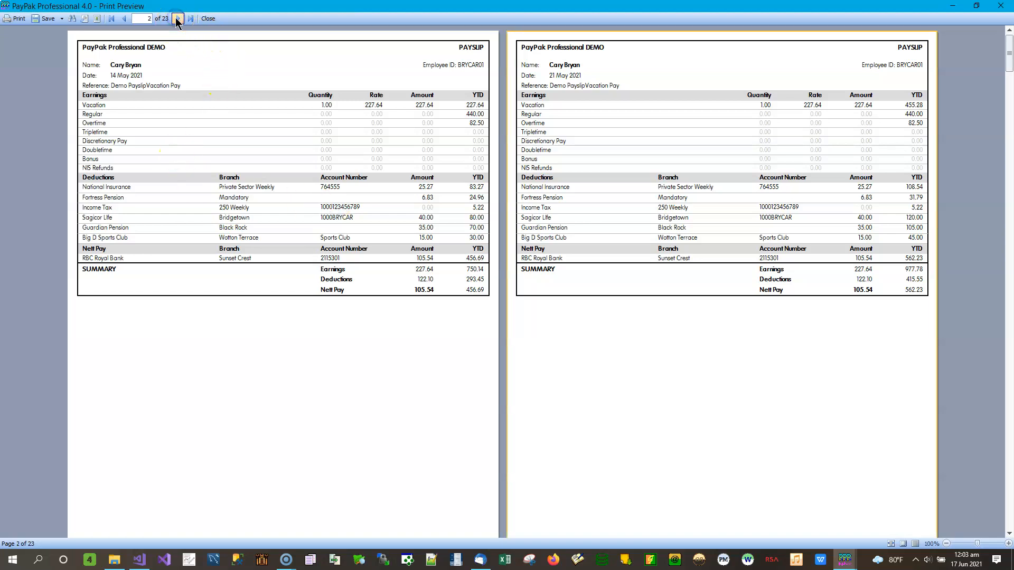
{"action": "left_click", "coordinate": [124, 19]}
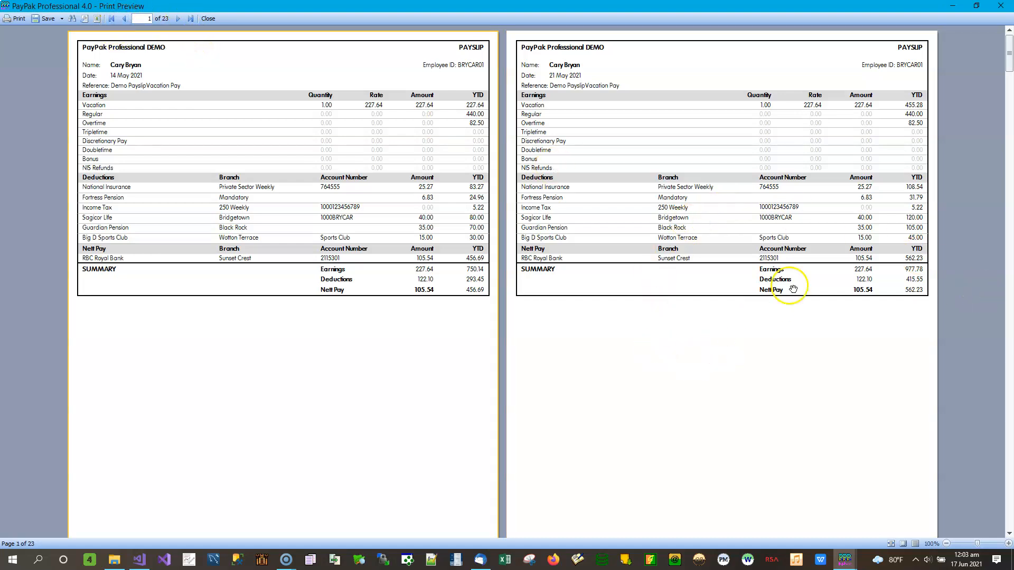
{"action": "scroll", "coordinate": [538, 280], "scroll_direction": "down", "scroll_amount": 3}
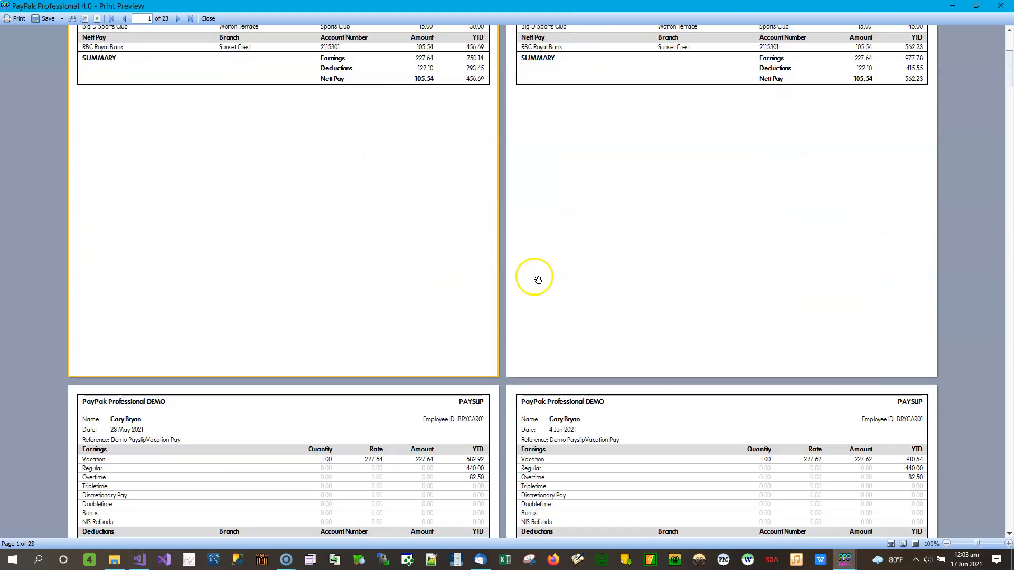
{"action": "scroll", "coordinate": [924, 364], "scroll_direction": "down", "scroll_amount": 4}
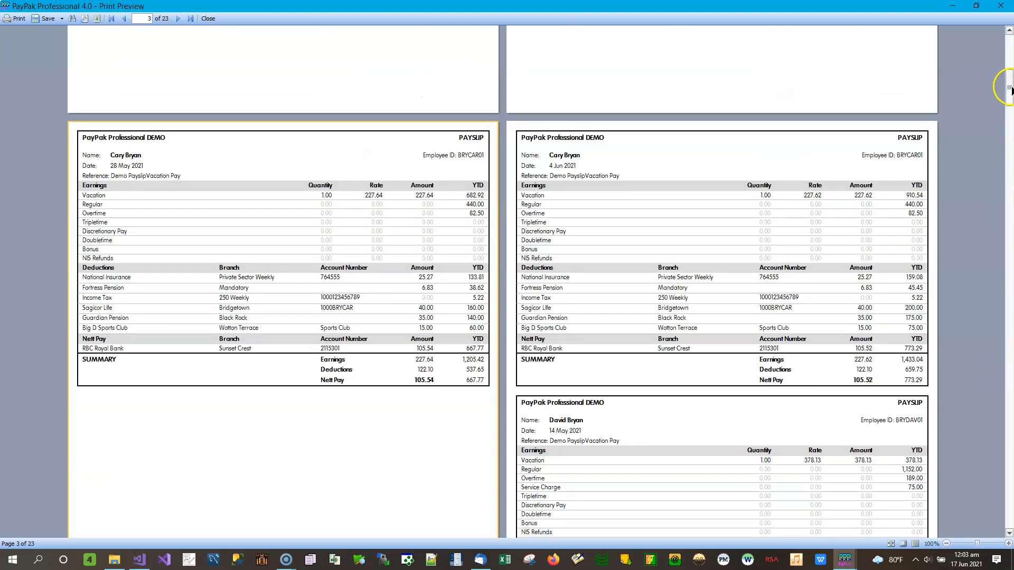
{"action": "left_click_drag", "start_coordinate": [1009, 88], "coordinate": [1009, 520]}
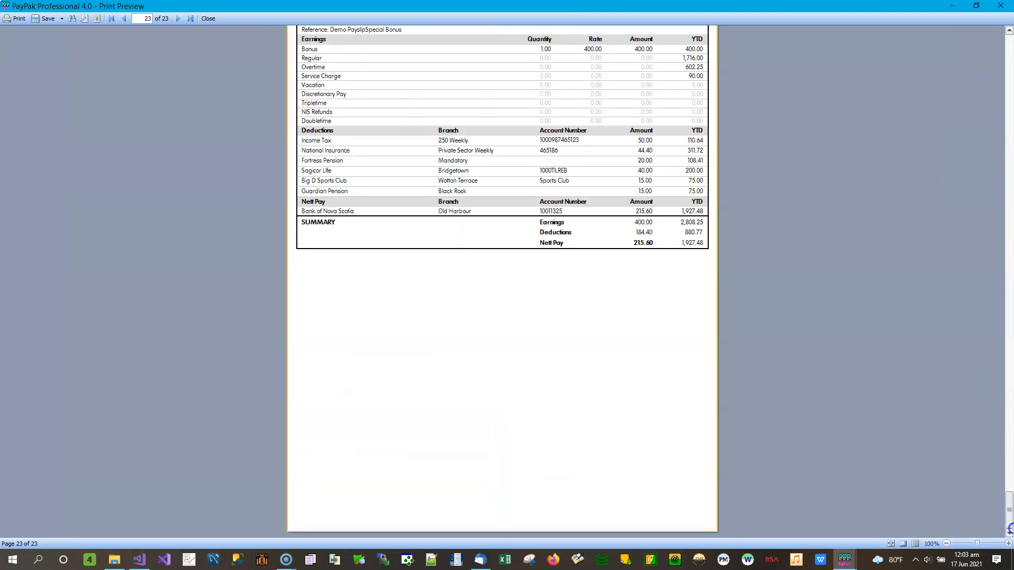
{"action": "scroll", "coordinate": [385, 235], "scroll_direction": "up", "scroll_amount": 8}
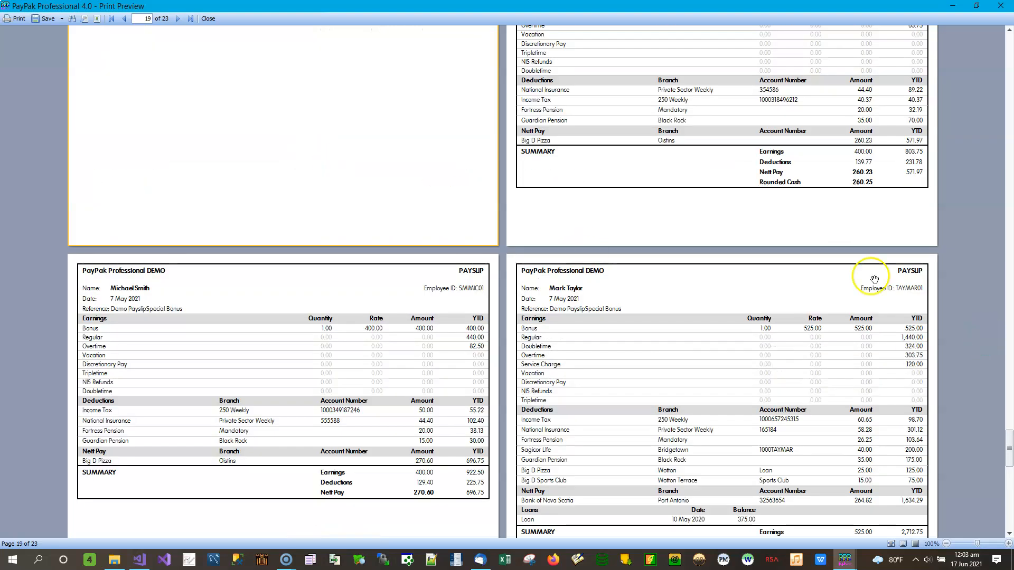
{"action": "scroll", "coordinate": [774, 219], "scroll_direction": "down", "scroll_amount": 3}
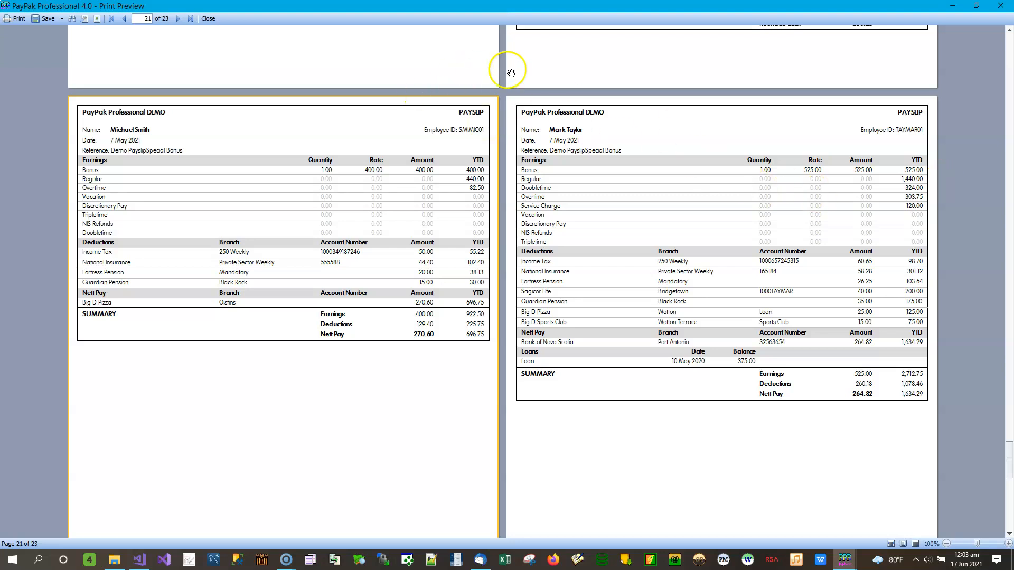
{"action": "left_click", "coordinate": [208, 18]}
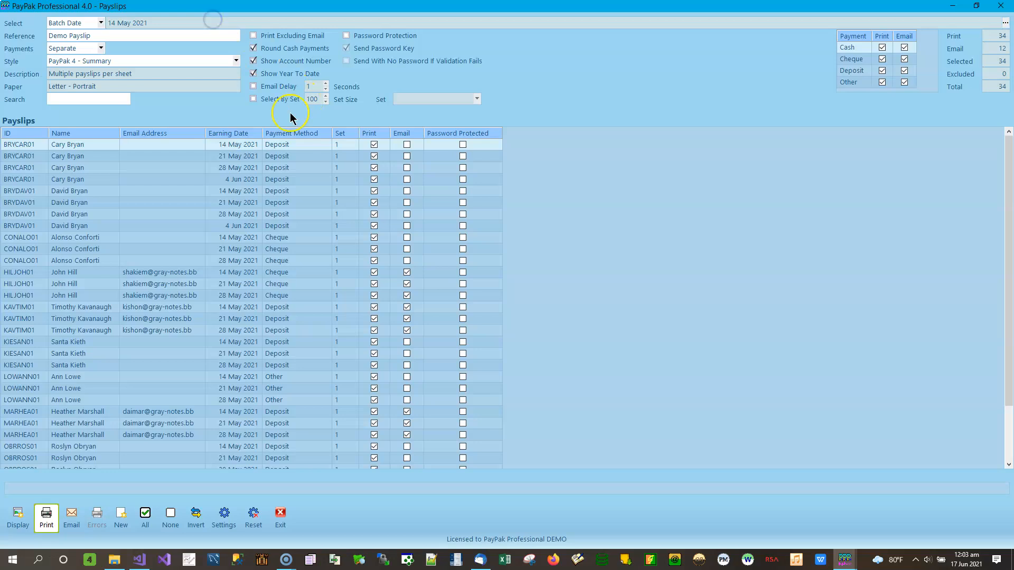
Set the payslip style to Pocket, preview the payslips in that layout and close the preview
{"action": "left_click", "coordinate": [236, 61]}
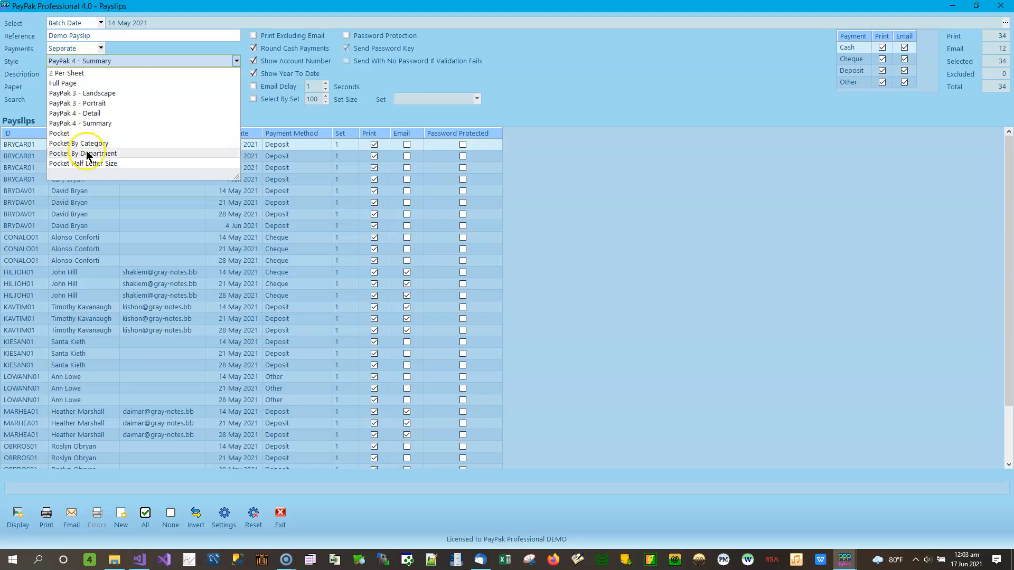
{"action": "left_click", "coordinate": [74, 134]}
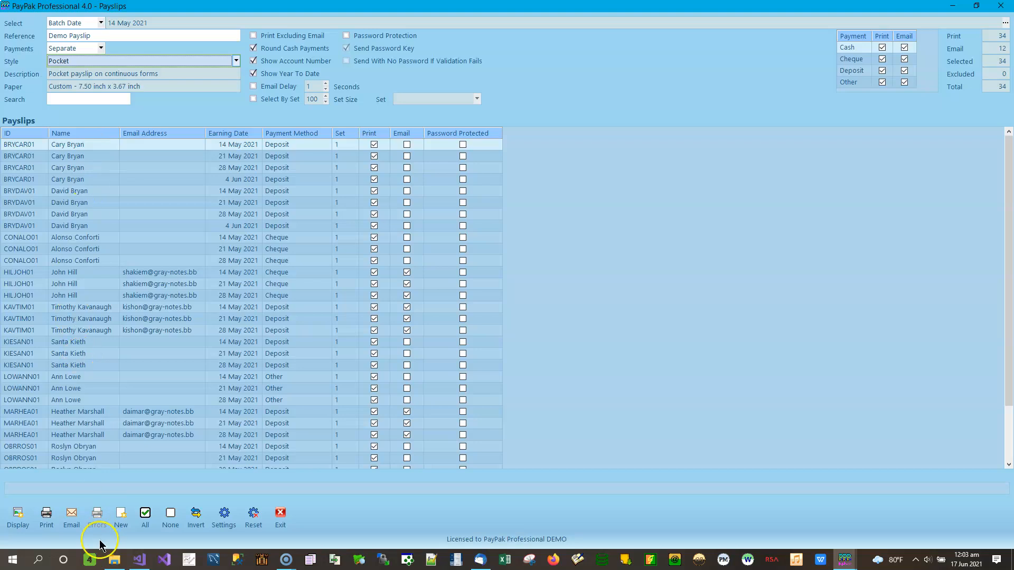
{"action": "left_click", "coordinate": [47, 513]}
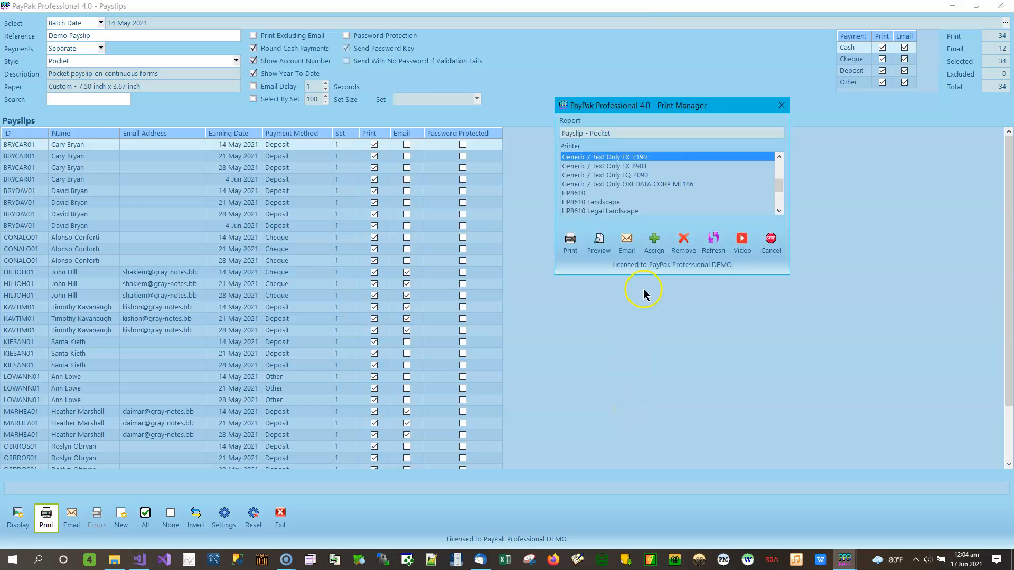
{"action": "left_click", "coordinate": [599, 243]}
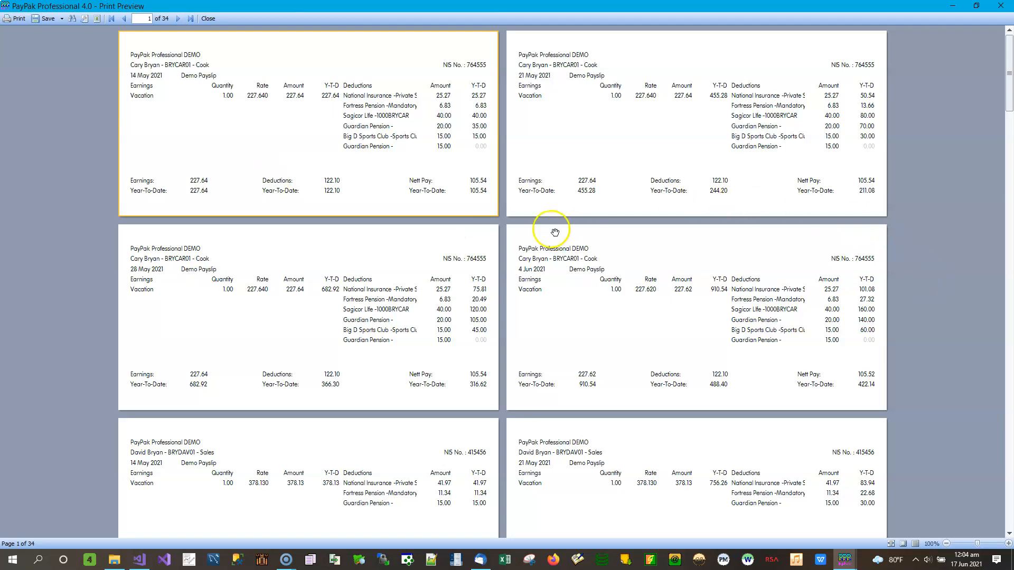
{"action": "left_click_drag", "start_coordinate": [1002, 79], "coordinate": [1012, 51]}
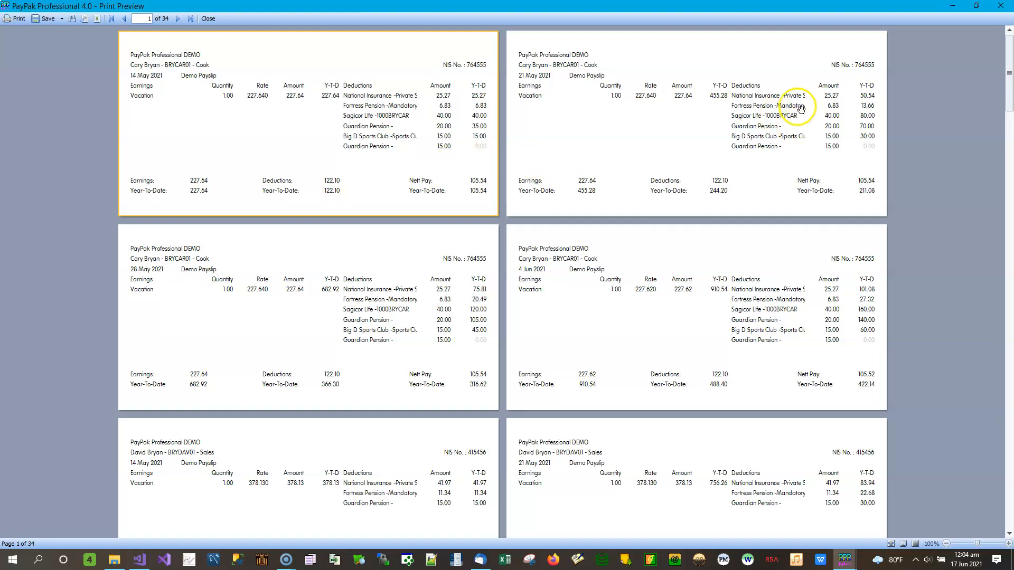
{"action": "left_click", "coordinate": [1006, 8]}
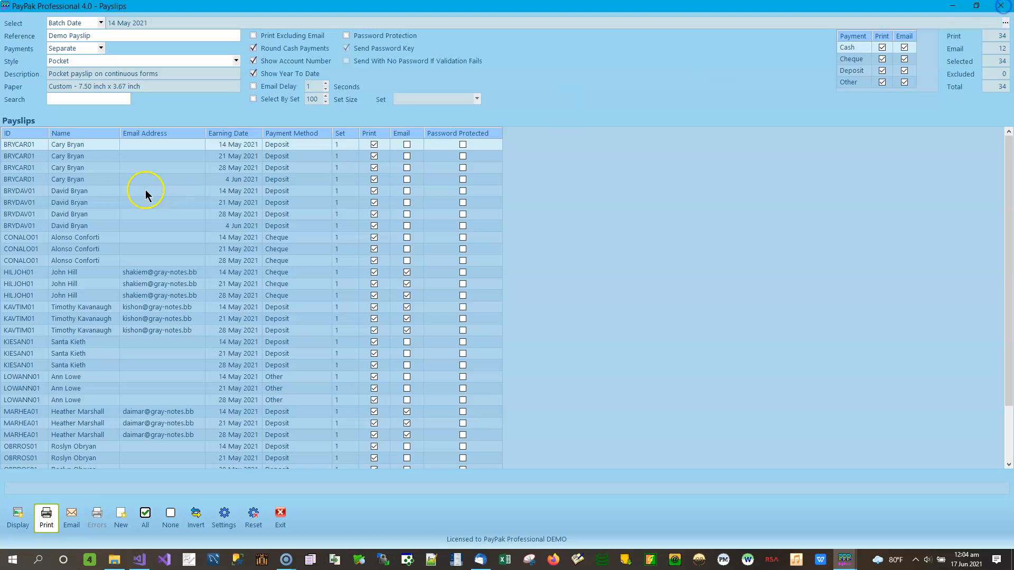
Set the payslip style to Pocket By Category, preview how the payslips are ordered and close the preview
{"action": "left_click", "coordinate": [236, 61]}
{"action": "left_click", "coordinate": [117, 144]}
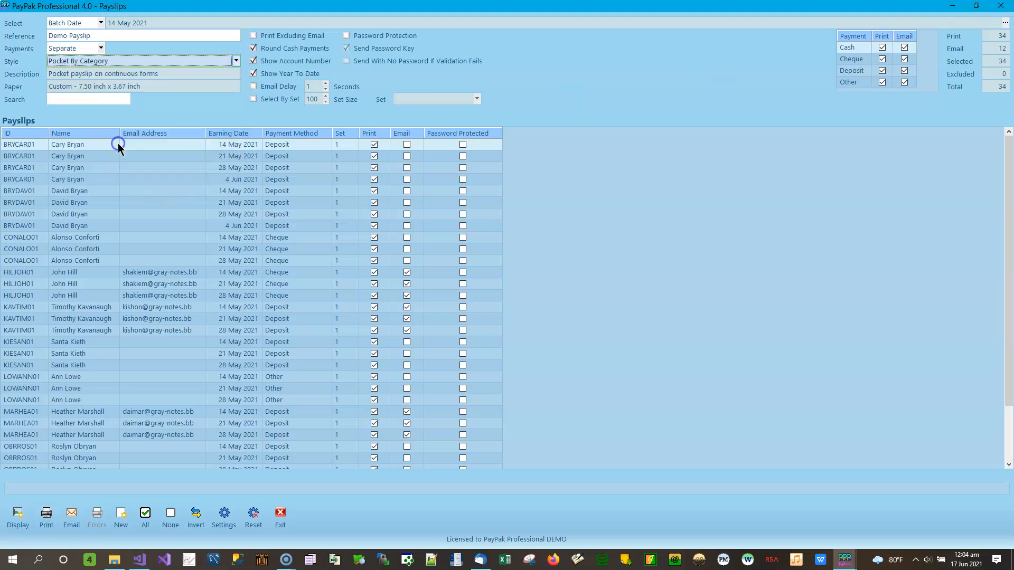
{"action": "left_click", "coordinate": [46, 514]}
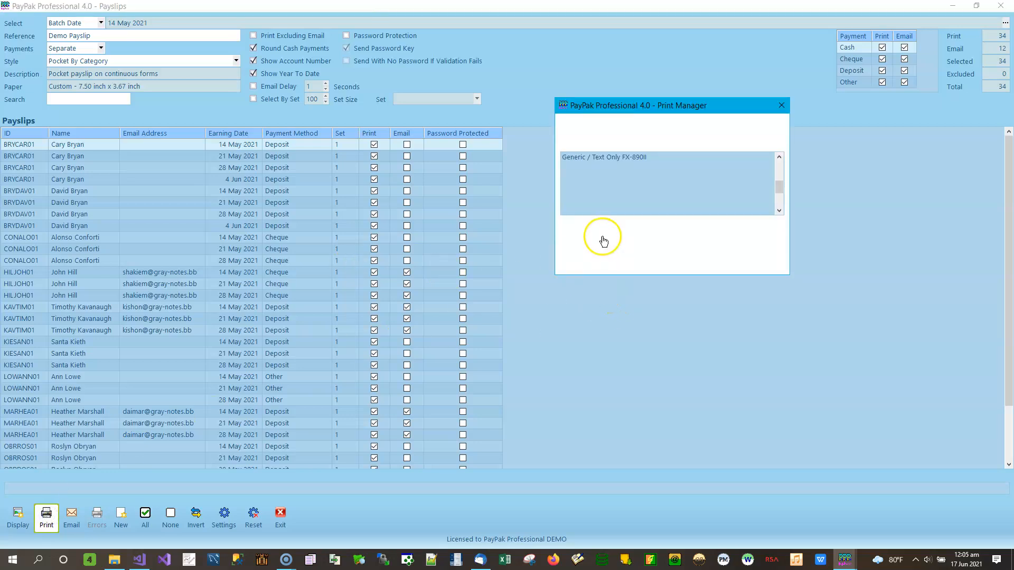
{"action": "left_click", "coordinate": [600, 242]}
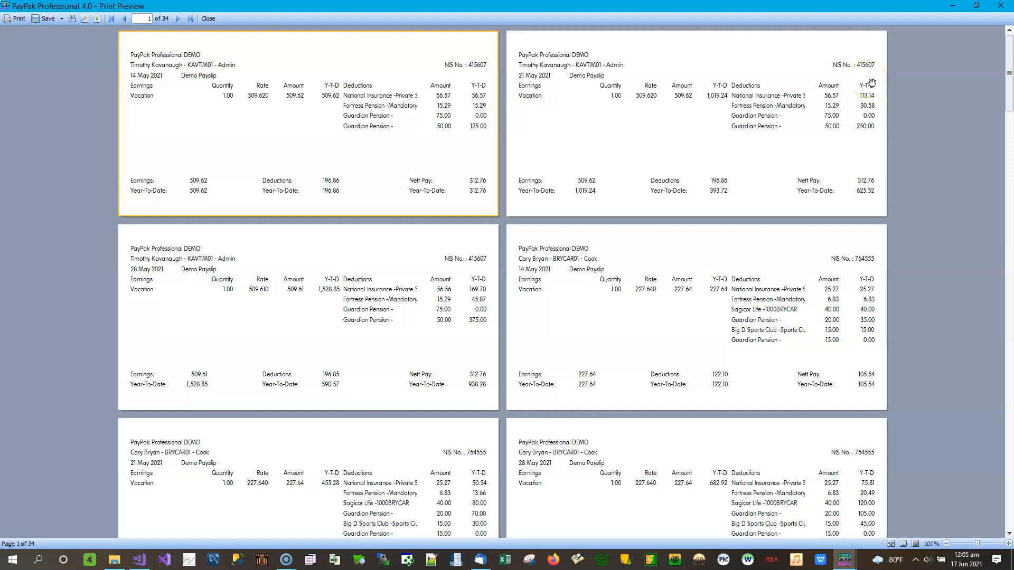
{"action": "left_click", "coordinate": [1001, 5]}
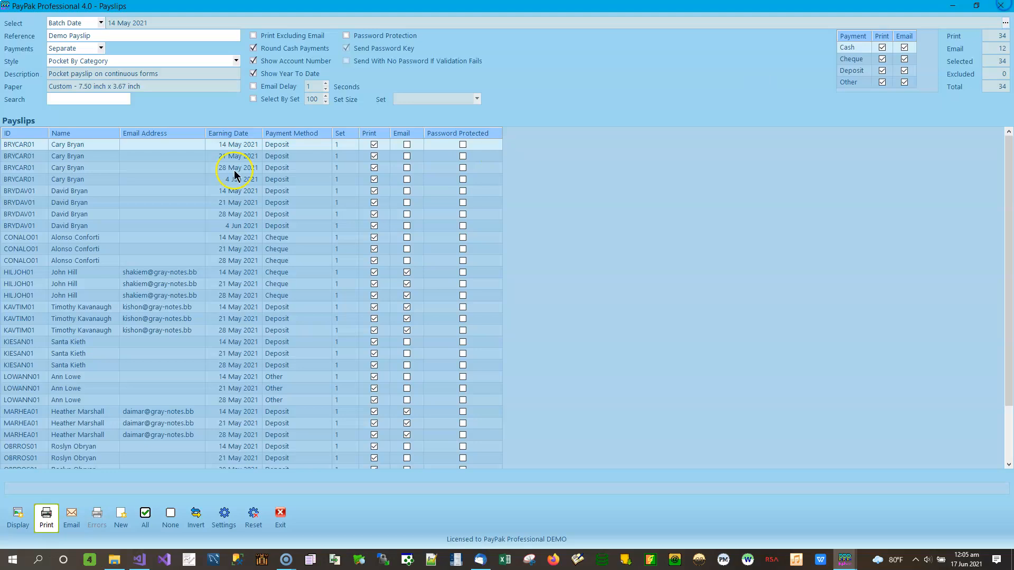
Set the payslip style to Pocket By Department, preview the payslips past page 9 and close the preview
{"action": "left_click", "coordinate": [236, 61]}
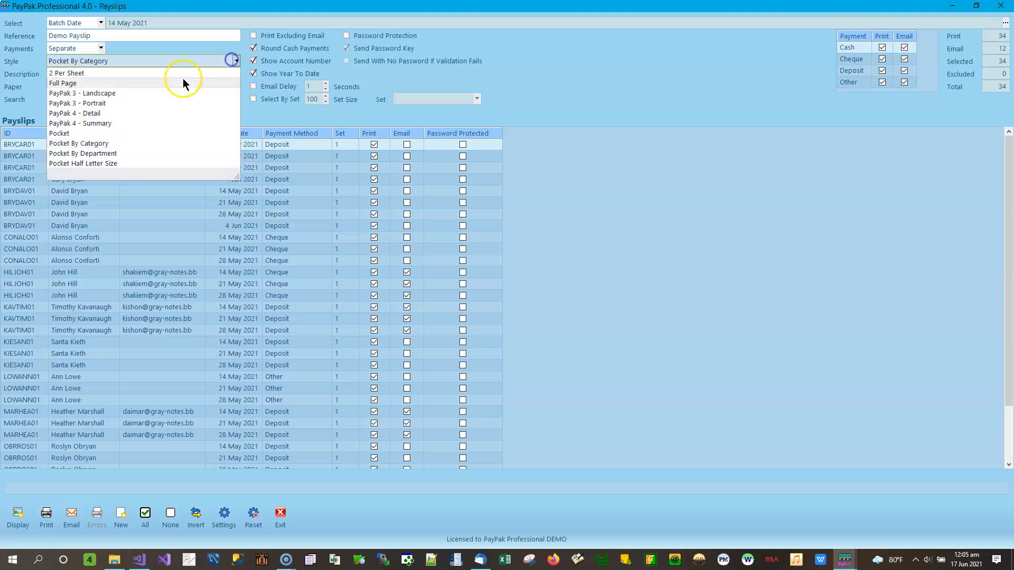
{"action": "left_click", "coordinate": [100, 153]}
{"action": "left_click", "coordinate": [47, 523]}
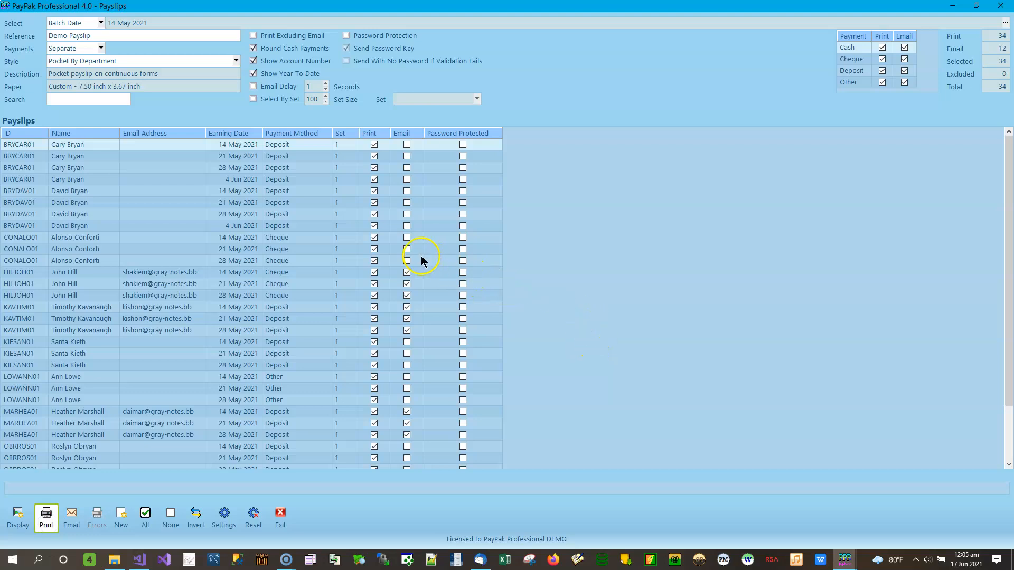
{"action": "left_click", "coordinate": [604, 243]}
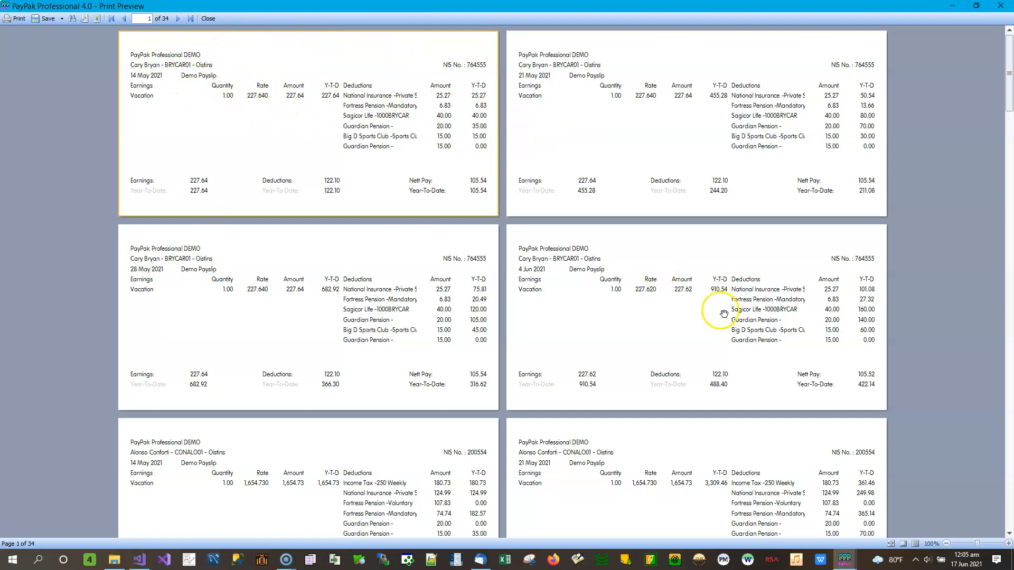
{"action": "scroll", "coordinate": [703, 309], "scroll_direction": "down", "scroll_amount": 6}
{"action": "scroll", "coordinate": [625, 271], "scroll_direction": "down", "scroll_amount": 15}
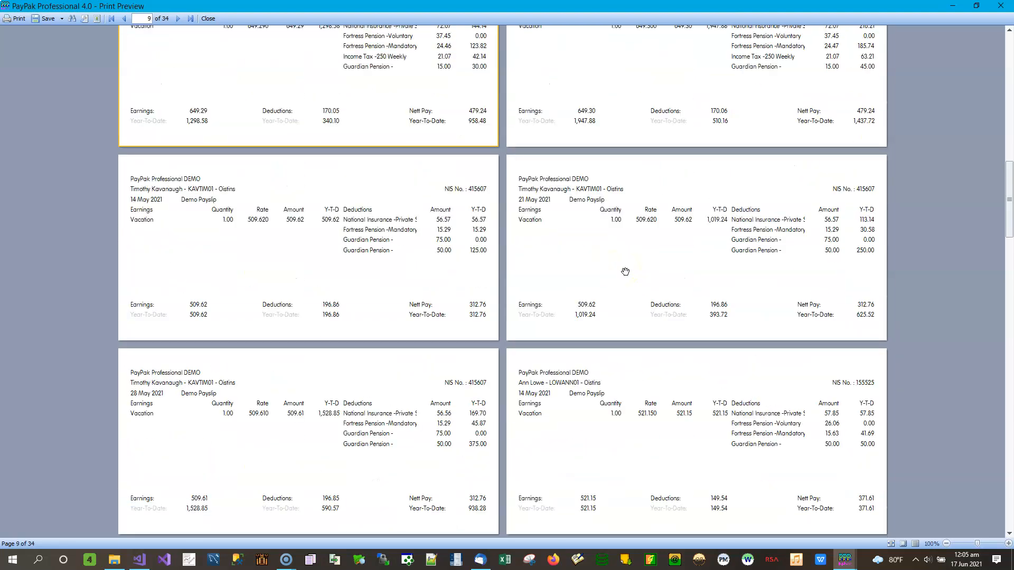
{"action": "scroll", "coordinate": [625, 271], "scroll_direction": "down", "scroll_amount": 3}
{"action": "left_click", "coordinate": [1001, 5]}
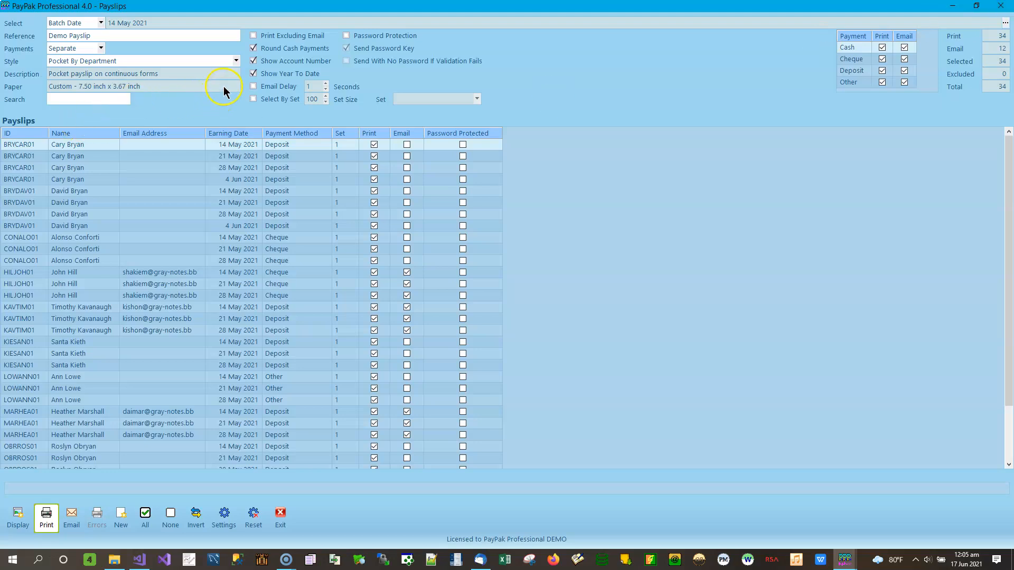
Set the payslip style to Pocket Half Letter Size, preview the payslips on that paper size and close the preview
{"action": "left_click", "coordinate": [230, 63]}
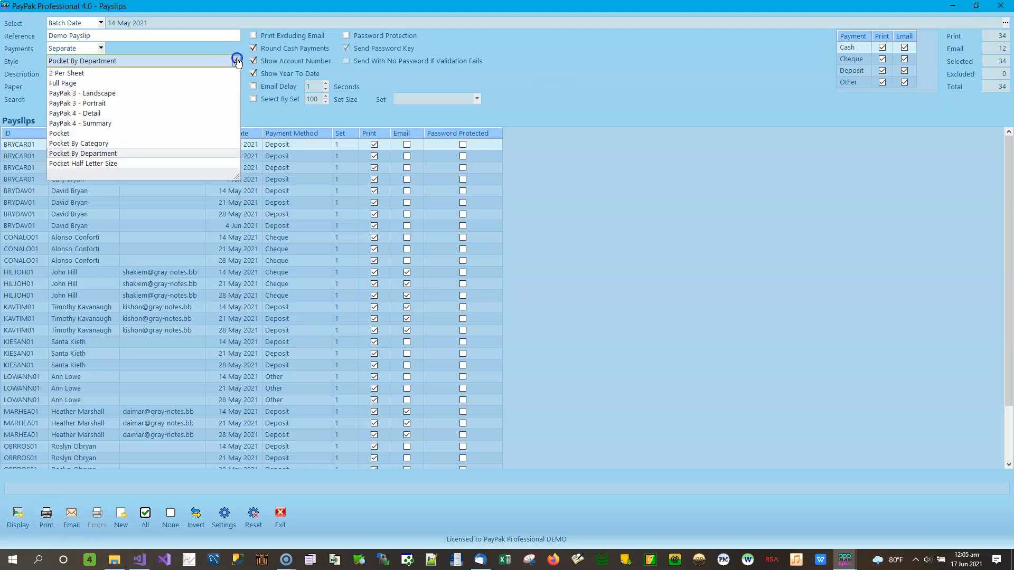
{"action": "left_click", "coordinate": [105, 163]}
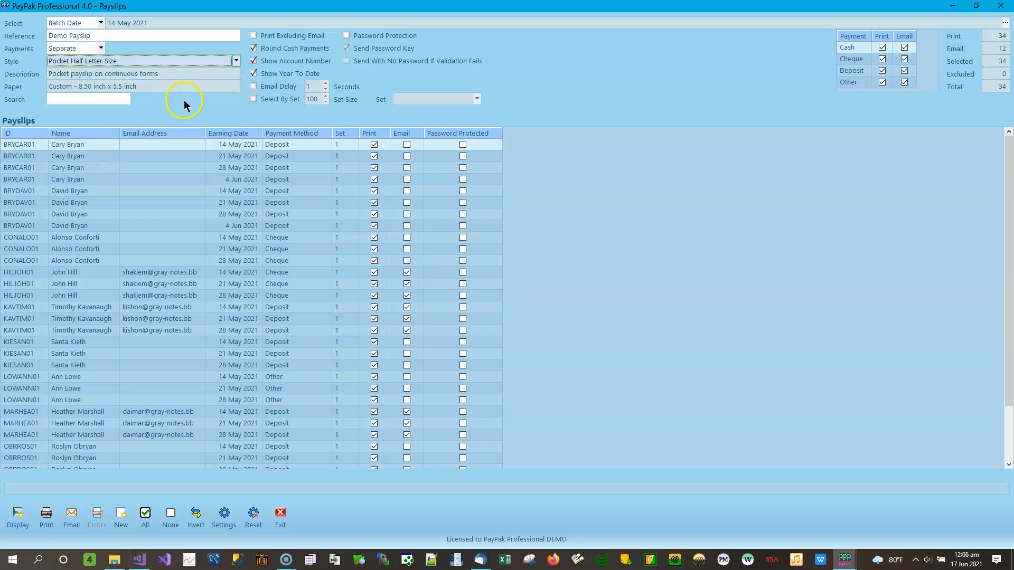
{"action": "left_click", "coordinate": [47, 520]}
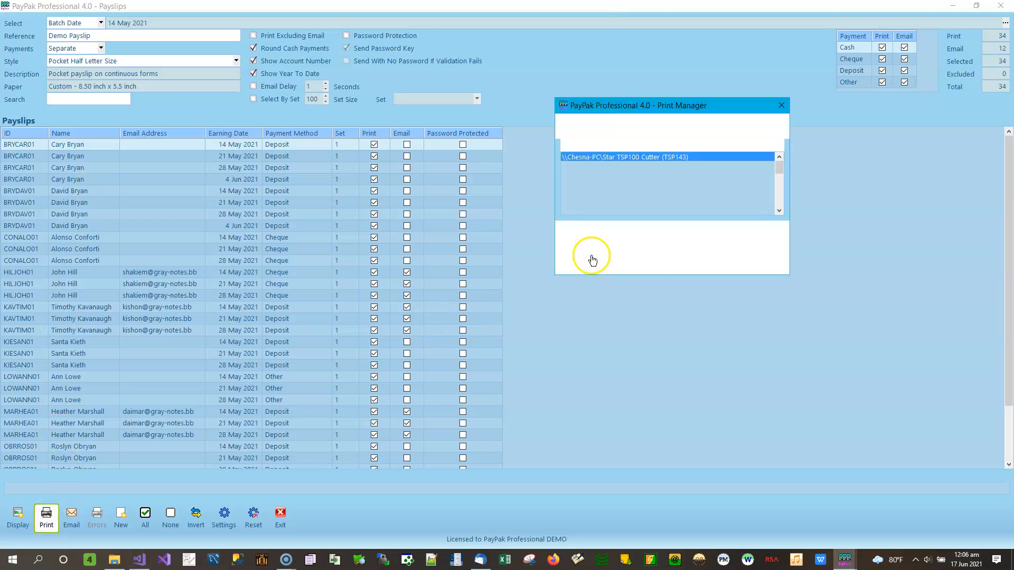
{"action": "left_click", "coordinate": [606, 243]}
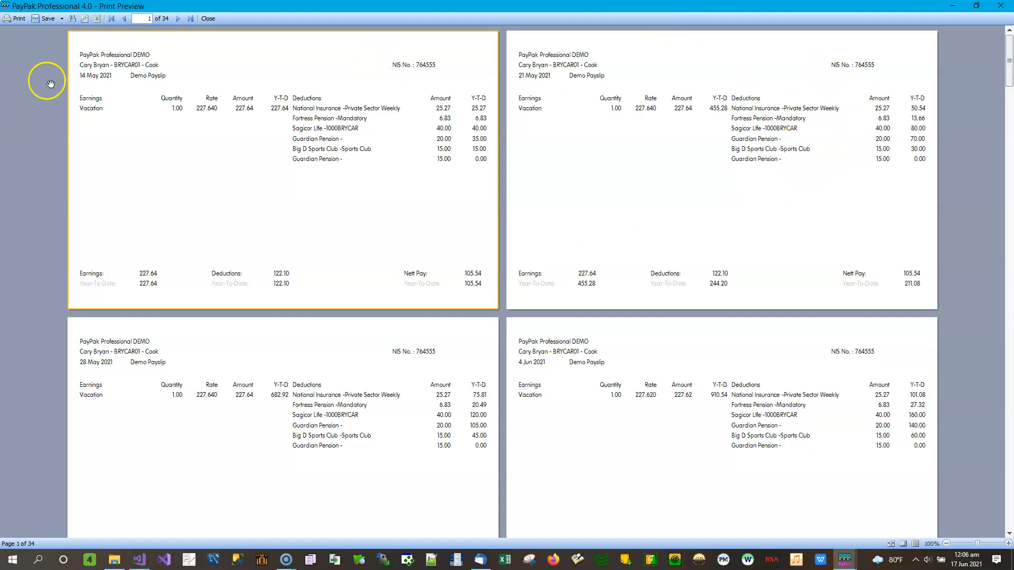
{"action": "left_click", "coordinate": [210, 18]}
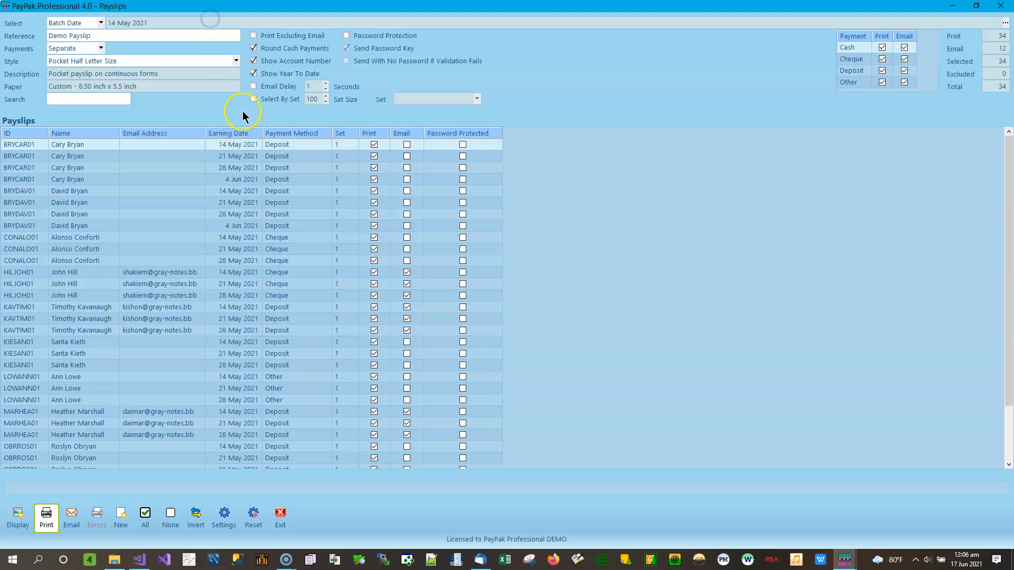
Look through the available payslip styles, keep the current one, then view the email manager for the payslips and close it
{"action": "left_click", "coordinate": [235, 62]}
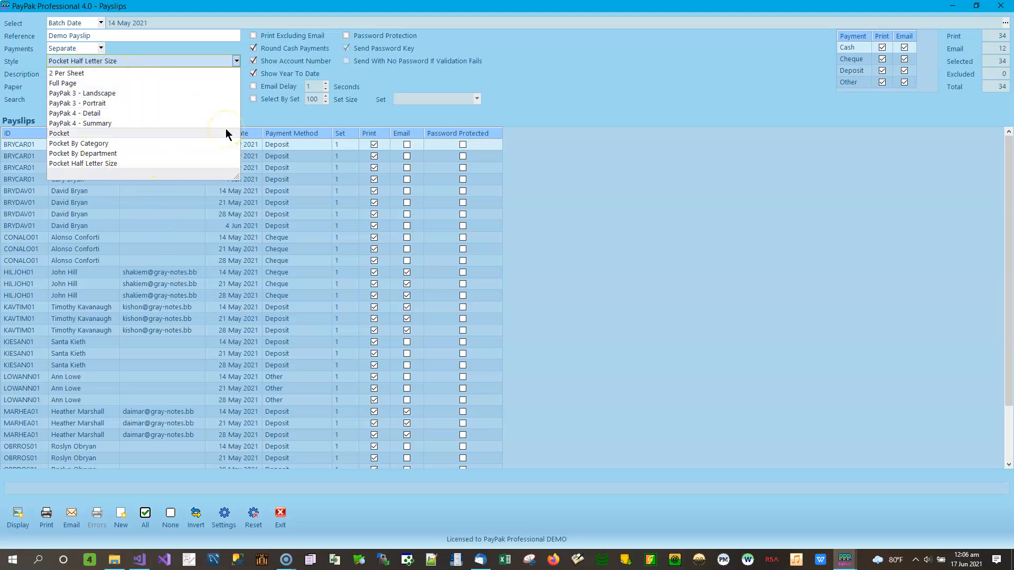
{"action": "left_click", "coordinate": [623, 90]}
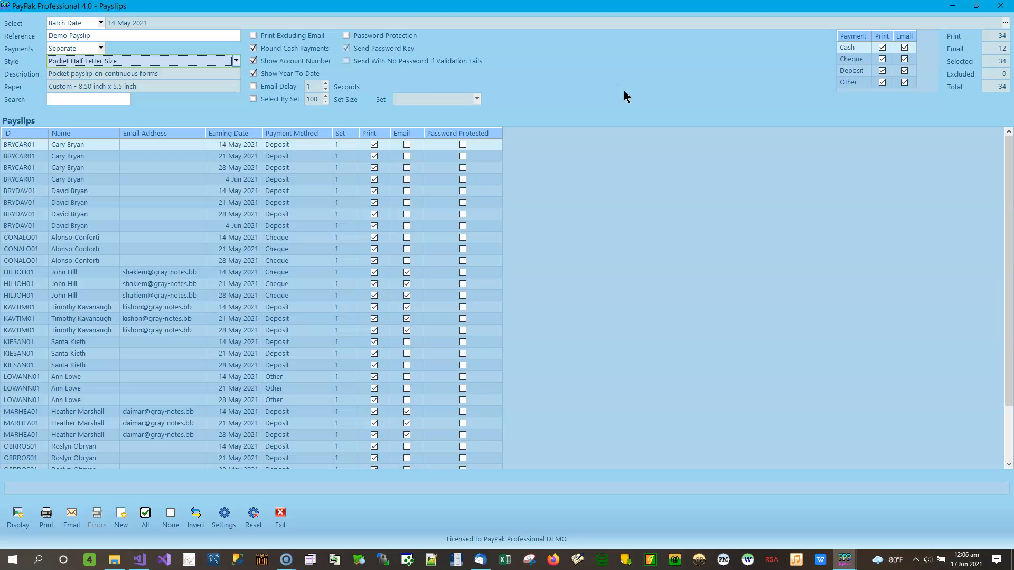
{"action": "left_click", "coordinate": [72, 523]}
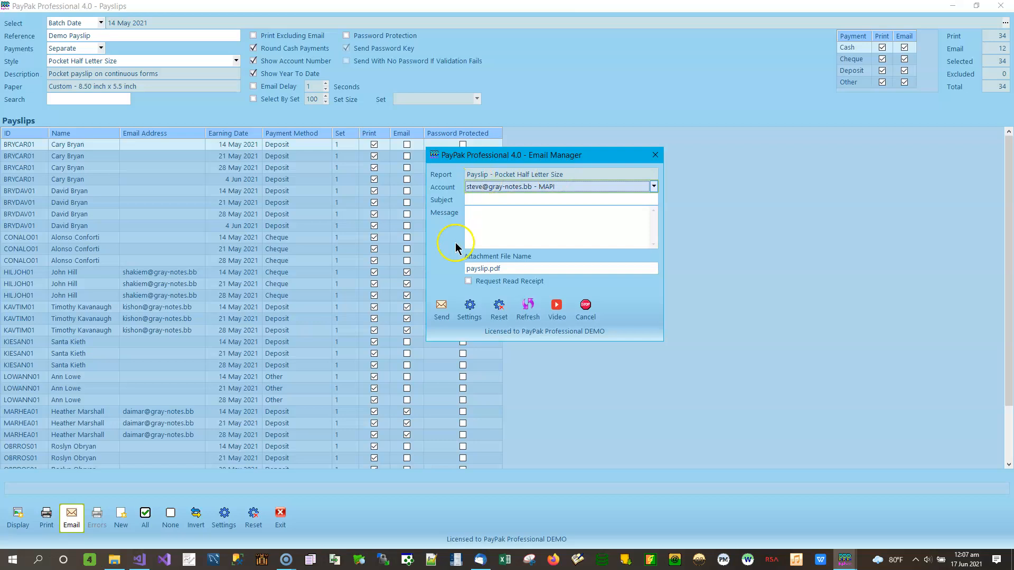
{"action": "left_click", "coordinate": [655, 156]}
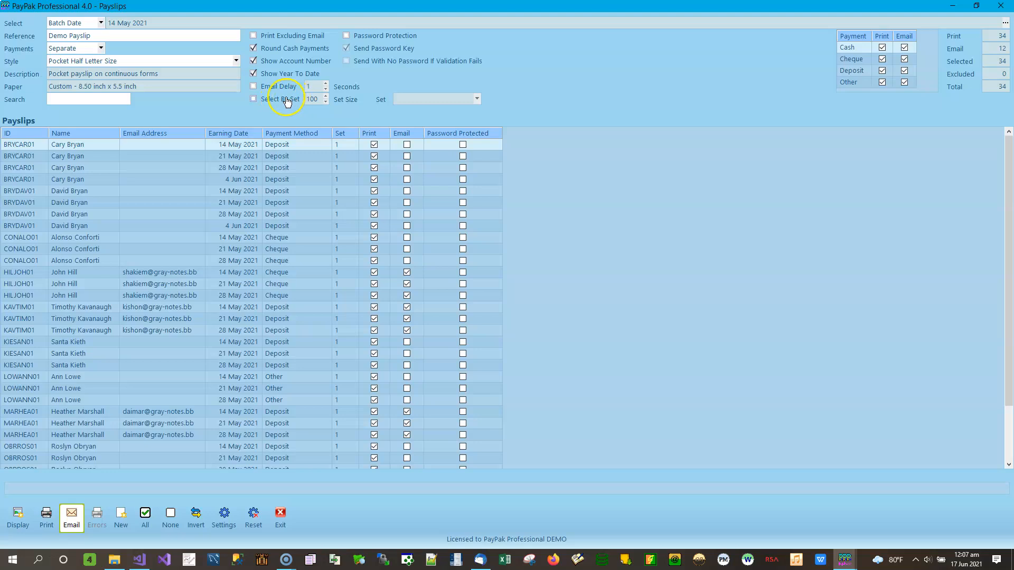
Enable Select By Set for the payslips and choose Set 1
{"action": "left_click", "coordinate": [271, 100]}
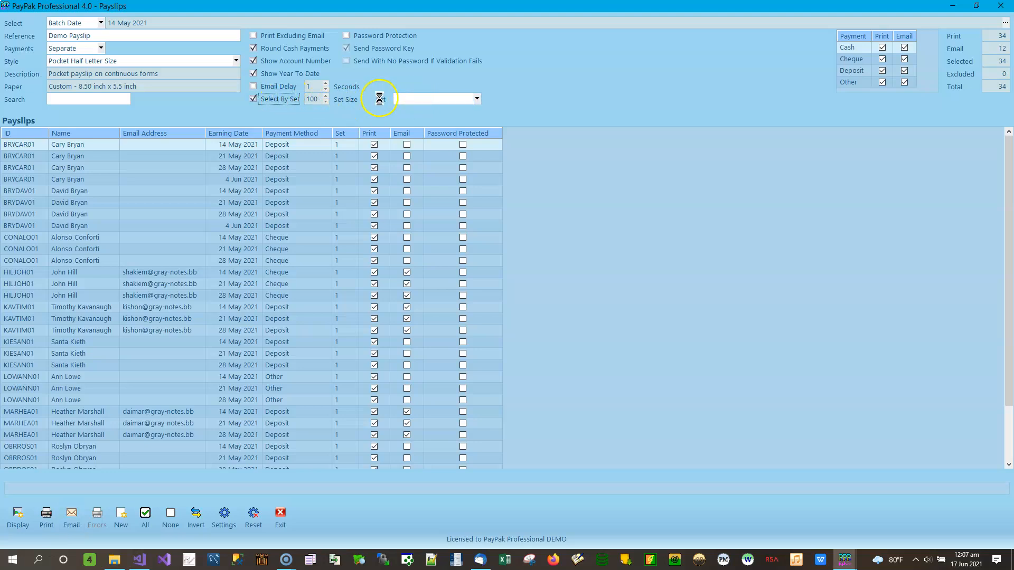
{"action": "left_click", "coordinate": [476, 99]}
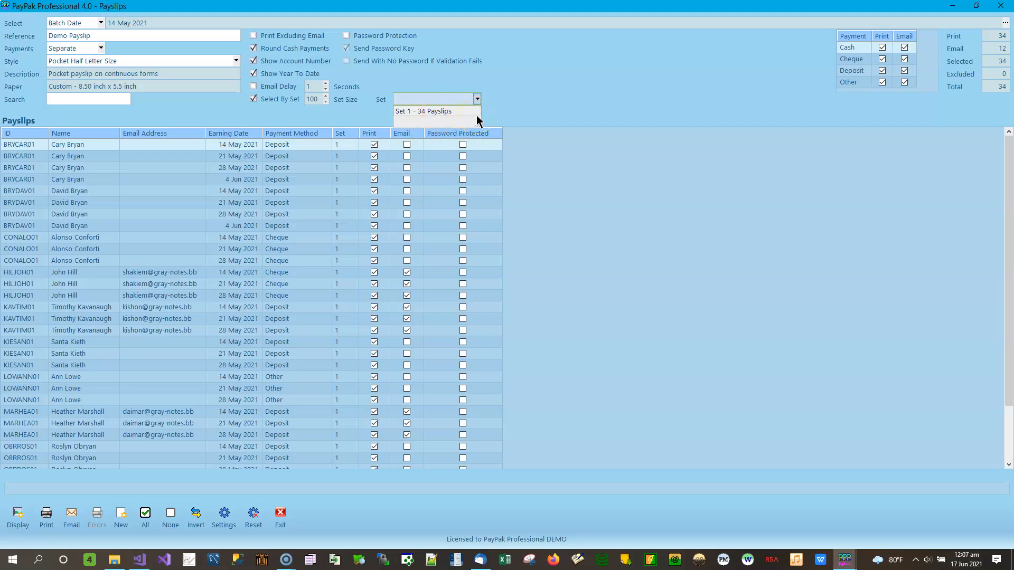
{"action": "left_click", "coordinate": [451, 112]}
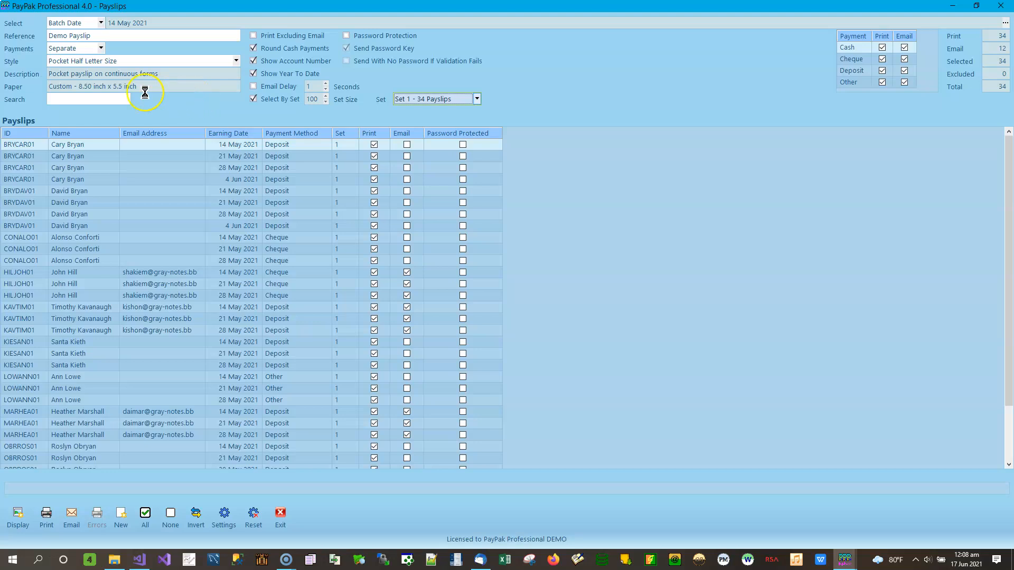
Search the payslips for an employee's surname, close the matches and display the payslips again, resetting the selections
{"action": "left_click", "coordinate": [68, 101]}
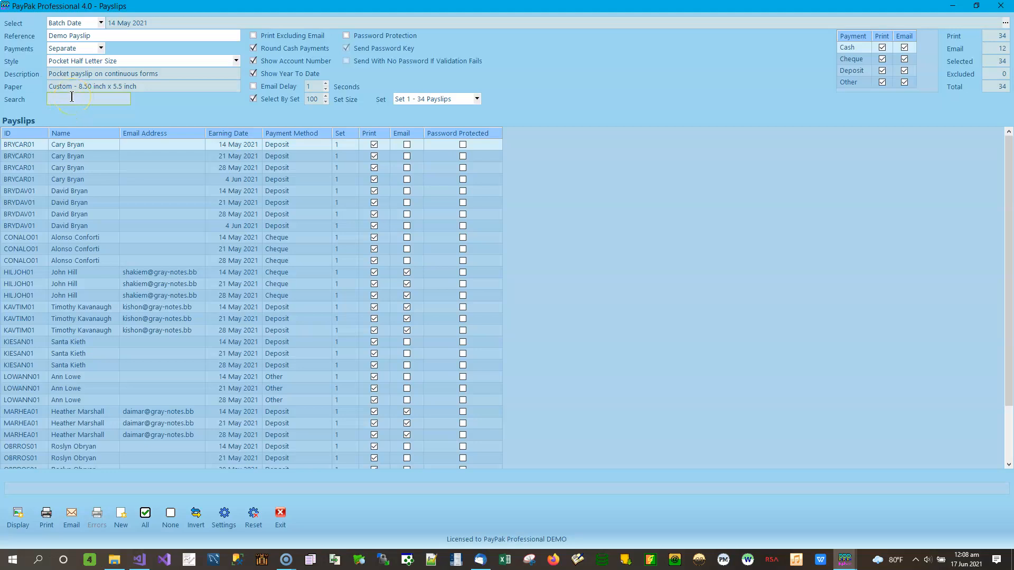
{"action": "type", "text": "marshall"}
{"action": "key", "text": "Return"}
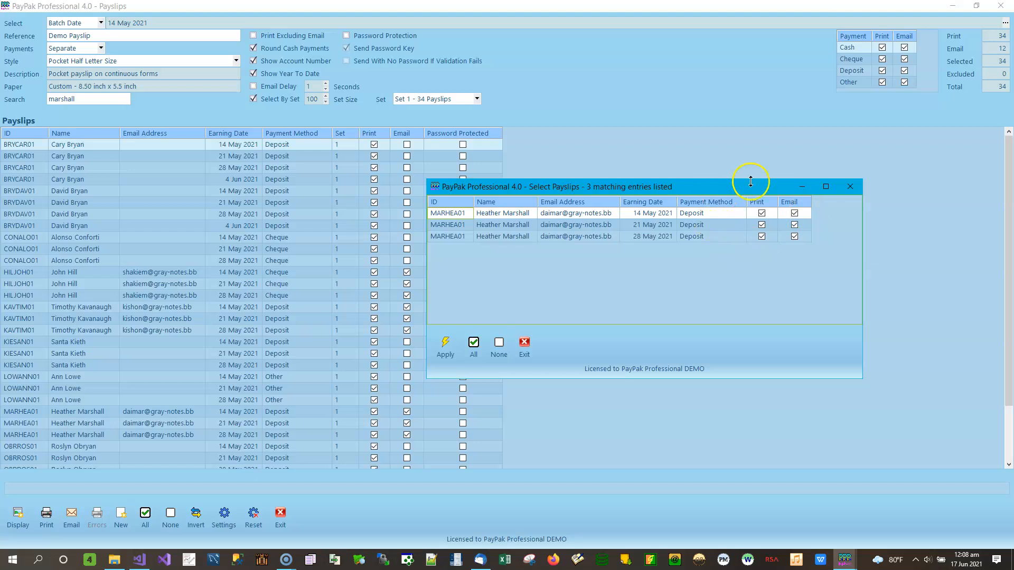
{"action": "left_click", "coordinate": [849, 188]}
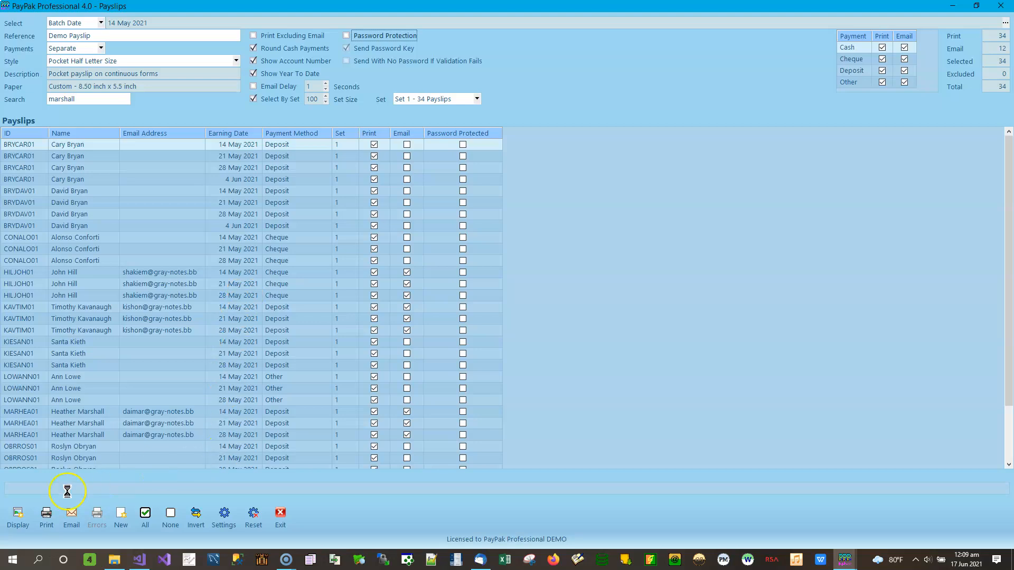
{"action": "left_click", "coordinate": [18, 515]}
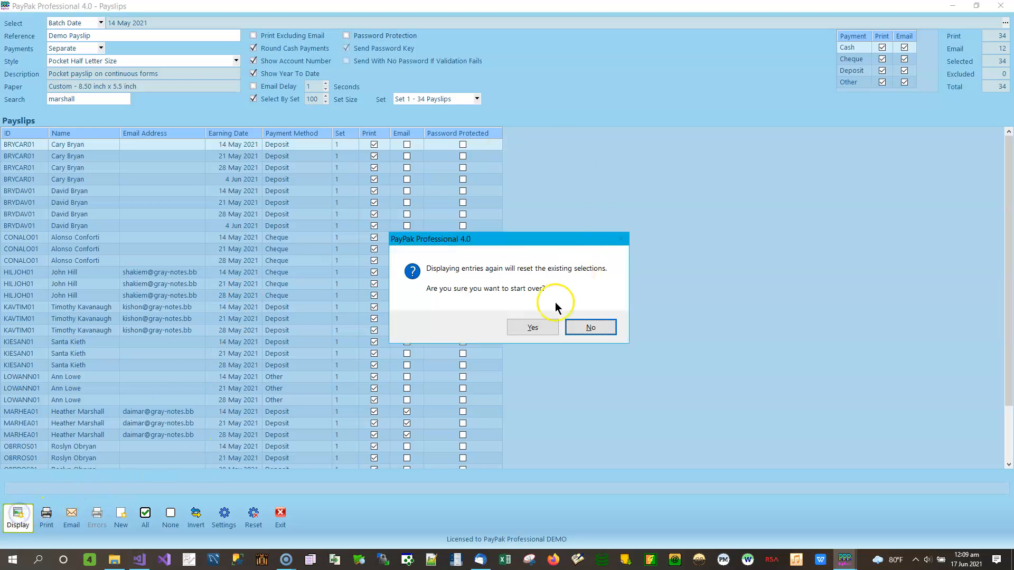
{"action": "left_click", "coordinate": [530, 328]}
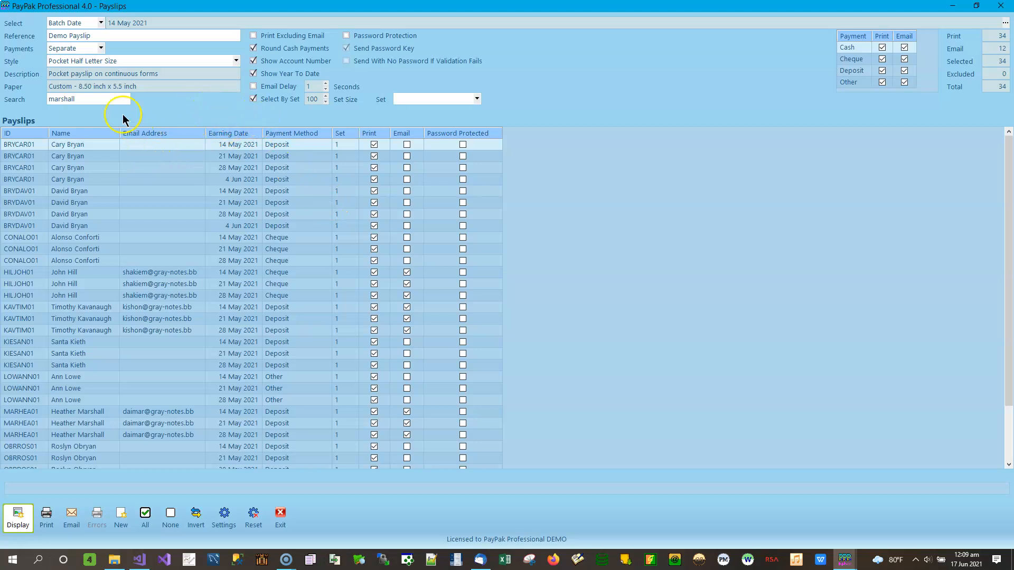
Search the payslips for another employee surname, exclude the cheque-paid match from printing and apply the change
{"action": "double_click", "coordinate": [91, 99]}
{"action": "key", "text": "BackSpace"}
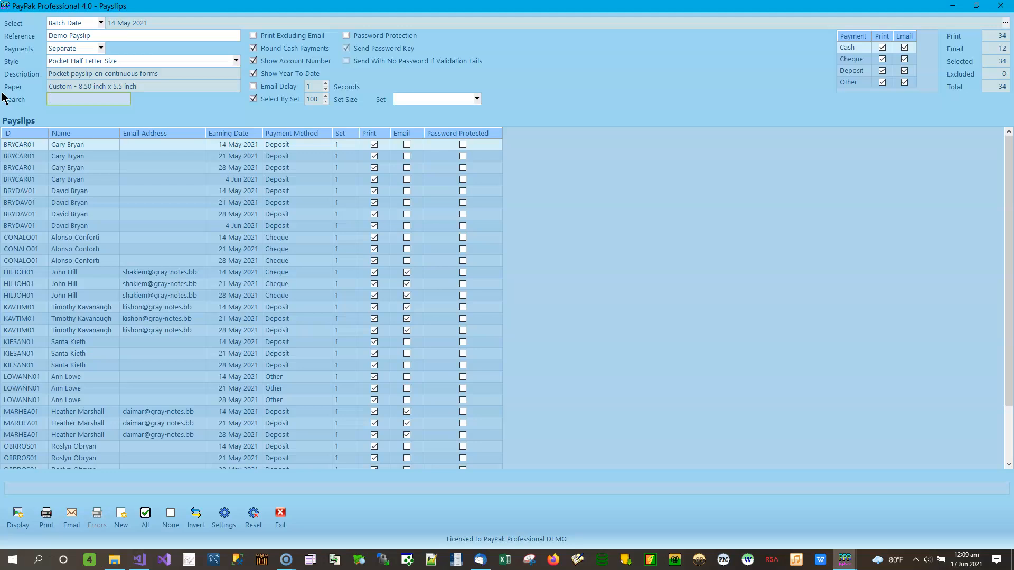
{"action": "type", "text": "smith"}
{"action": "key", "text": "Return"}
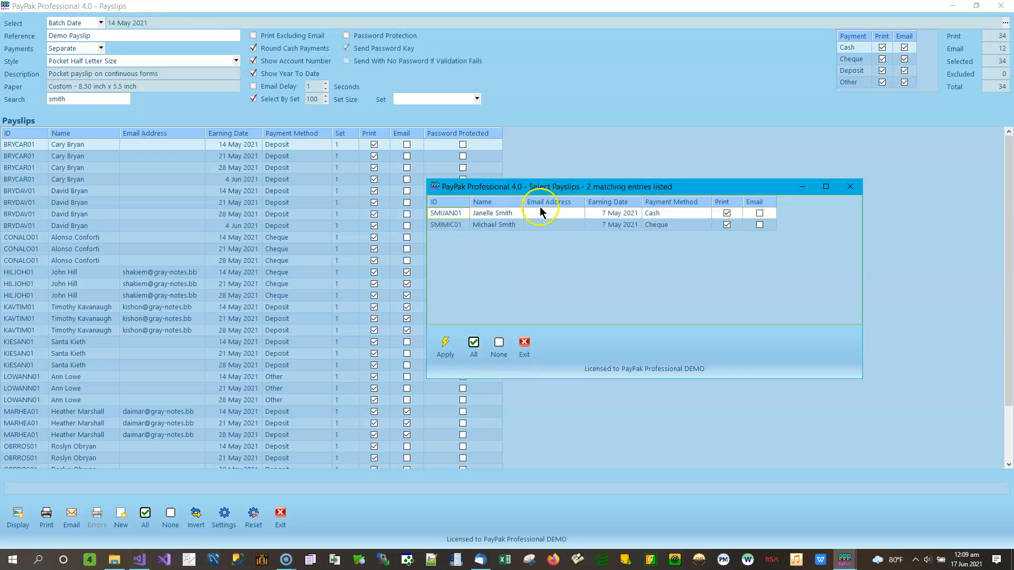
{"action": "left_click", "coordinate": [727, 225]}
{"action": "left_click", "coordinate": [445, 345]}
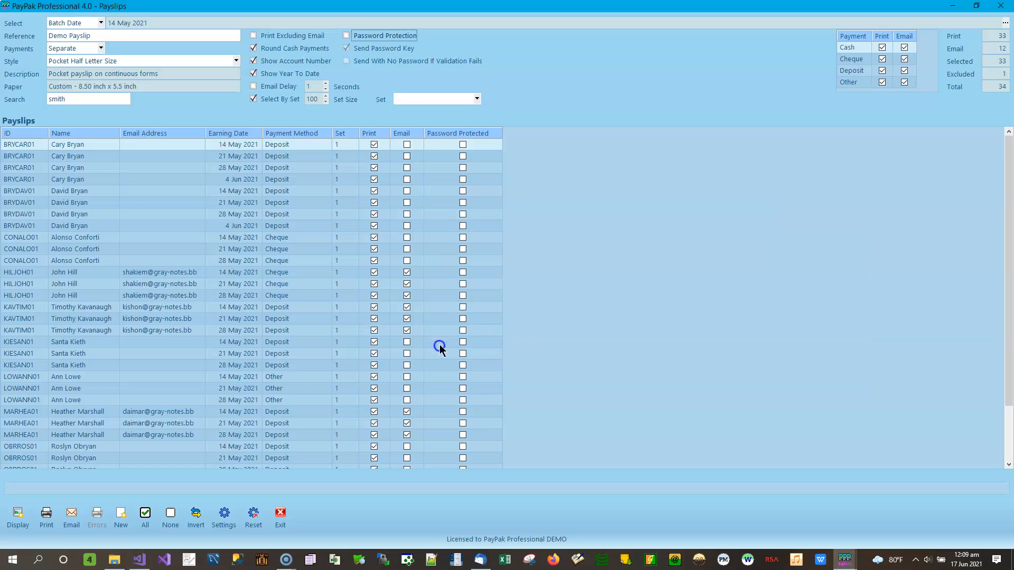
Deselect all payslips, repeat the surname search, and apply printing for only the cash-paid match
{"action": "left_click", "coordinate": [170, 515]}
{"action": "left_click", "coordinate": [101, 99]}
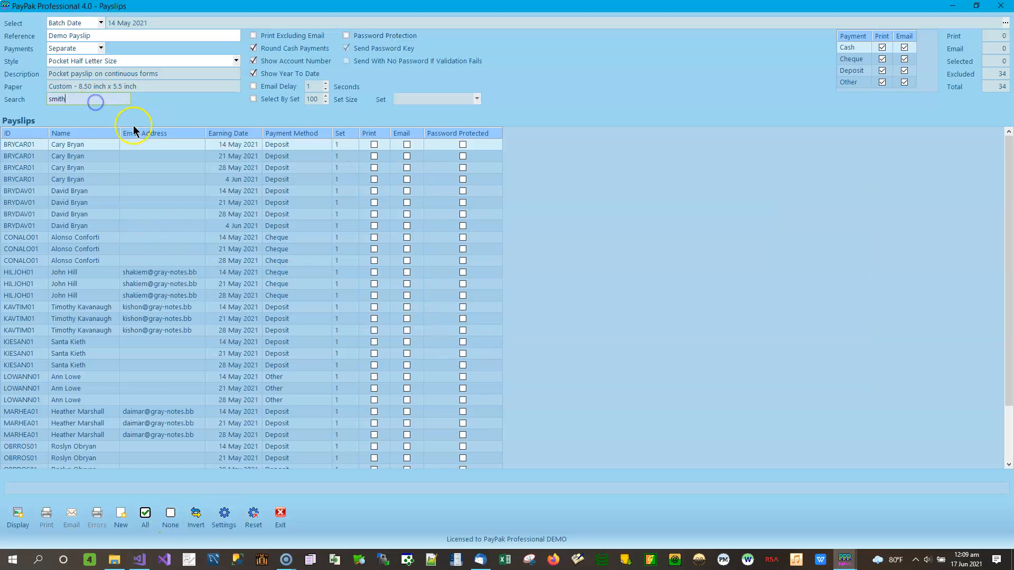
{"action": "key", "text": "Return"}
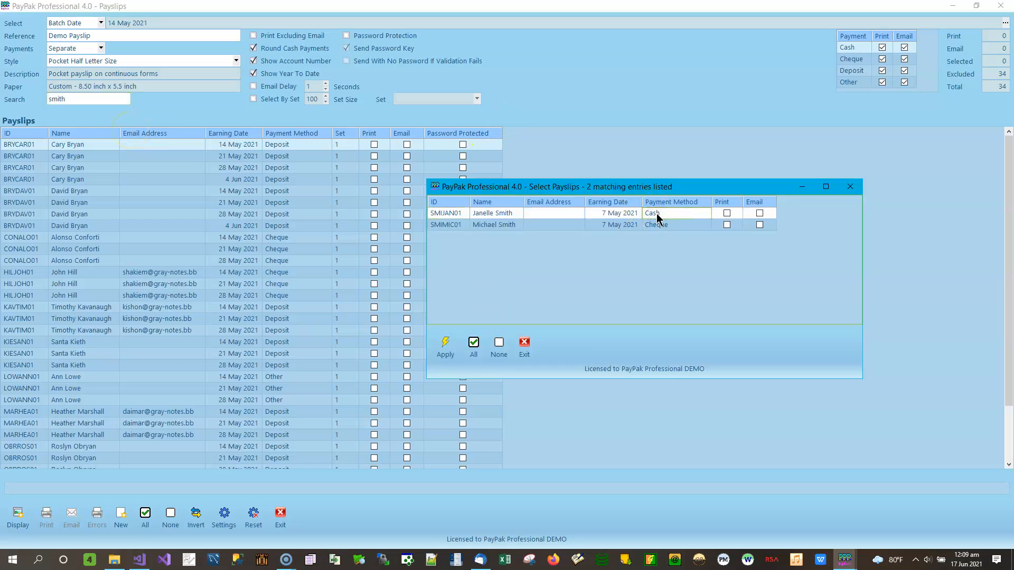
{"action": "left_click", "coordinate": [726, 213]}
{"action": "left_click", "coordinate": [446, 346]}
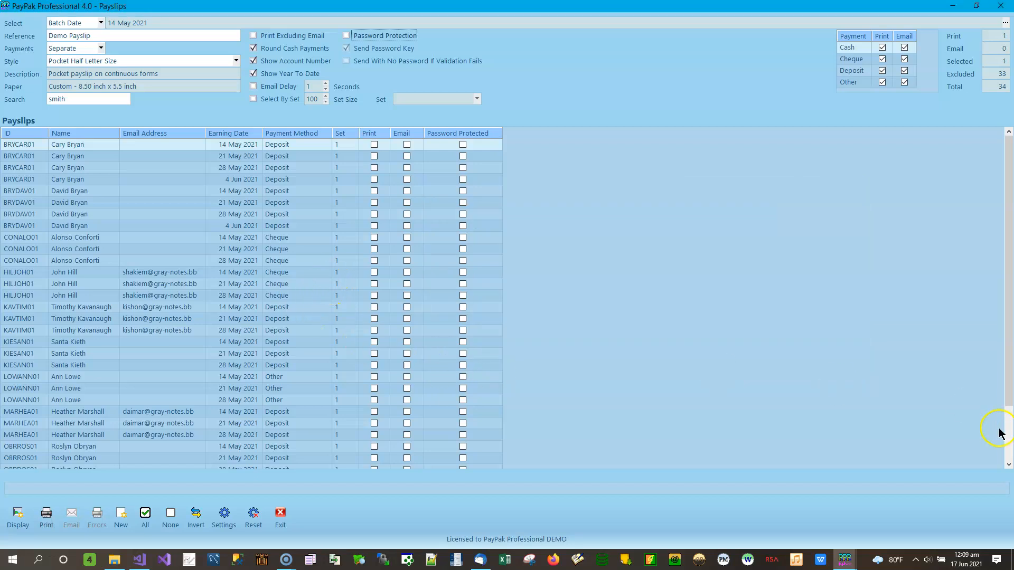
{"action": "left_click", "coordinate": [1009, 449]}
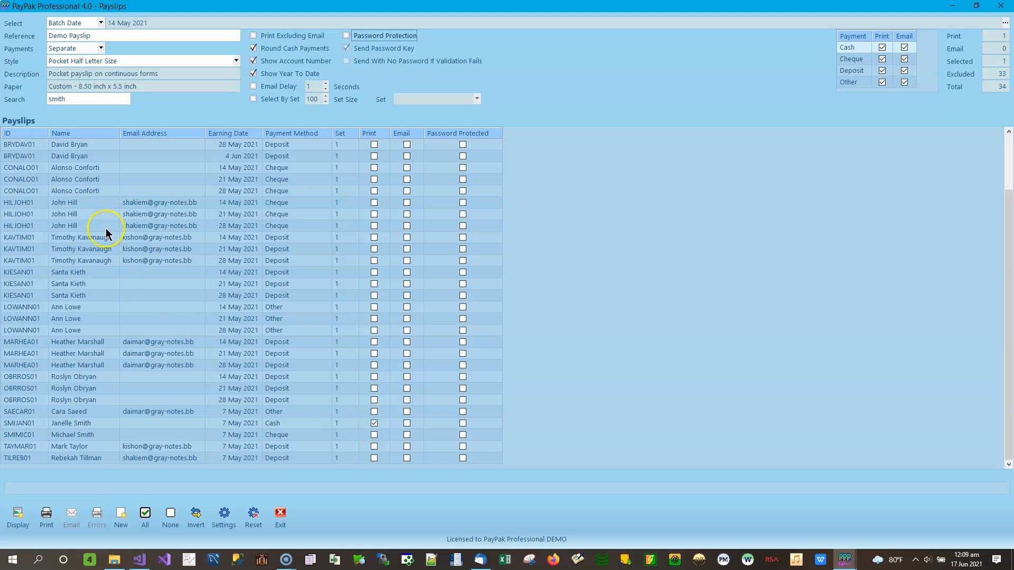
Search the payslips by surname for the employee paid by Other on 7 May 2021
{"action": "double_click", "coordinate": [62, 98]}
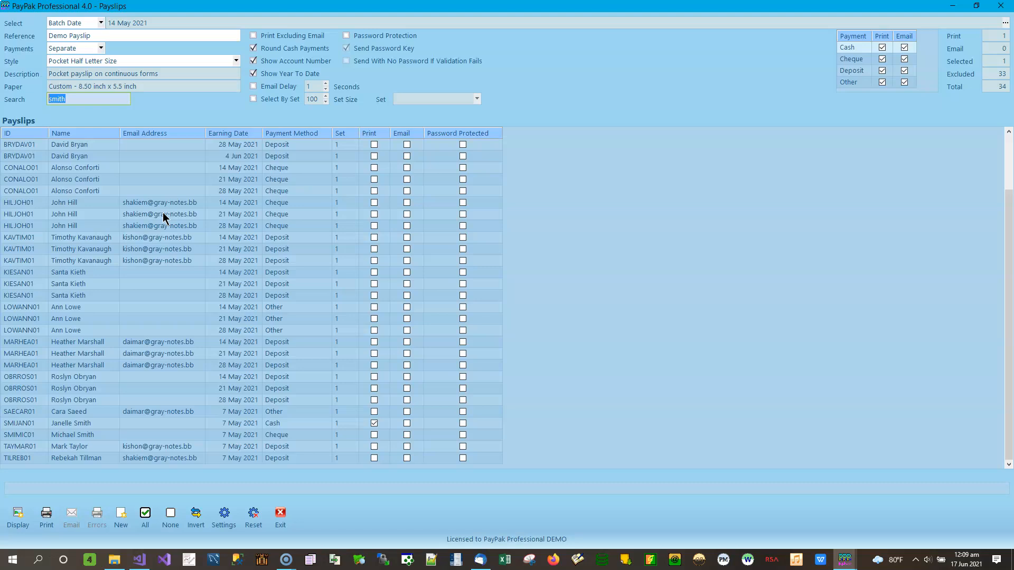
{"action": "left_click", "coordinate": [112, 420]}
{"action": "type", "text": "saaed"}
{"action": "key", "text": "Return"}
{"action": "type", "text": "saaed"}
{"action": "key", "text": "Return"}
{"action": "type", "text": "saeed"}
{"action": "key", "text": "Return"}
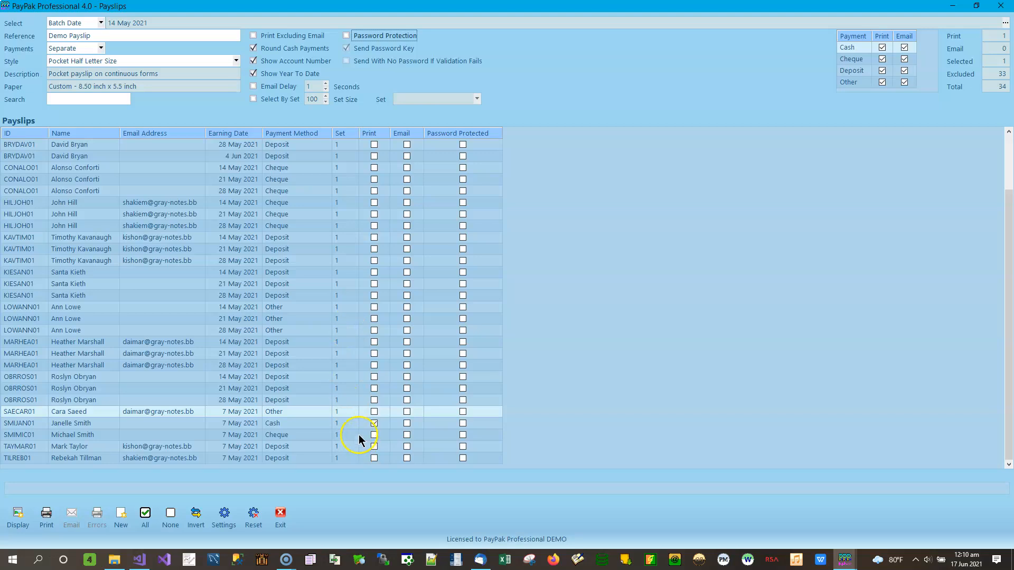
Mark the 7 May 2021 payslip paid by Other for print and email, and unmark the cash-paid payslip
{"action": "left_click", "coordinate": [374, 412]}
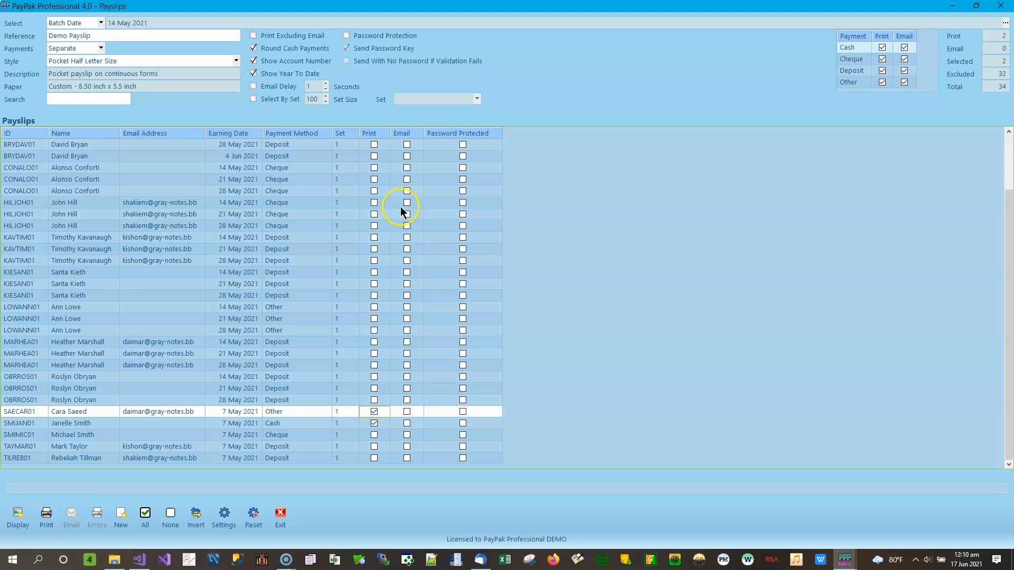
{"action": "left_click", "coordinate": [377, 424]}
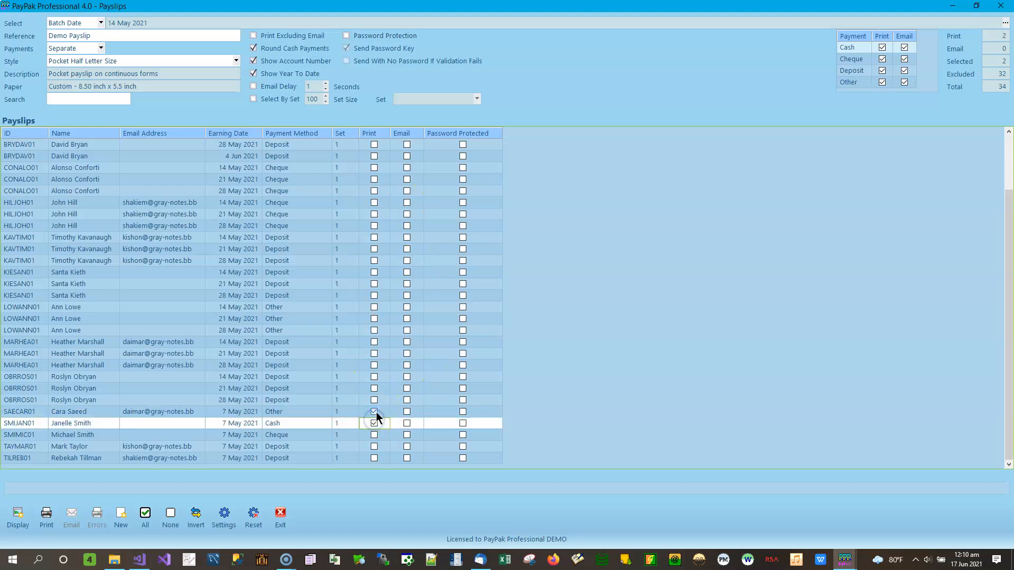
{"action": "left_click", "coordinate": [375, 423]}
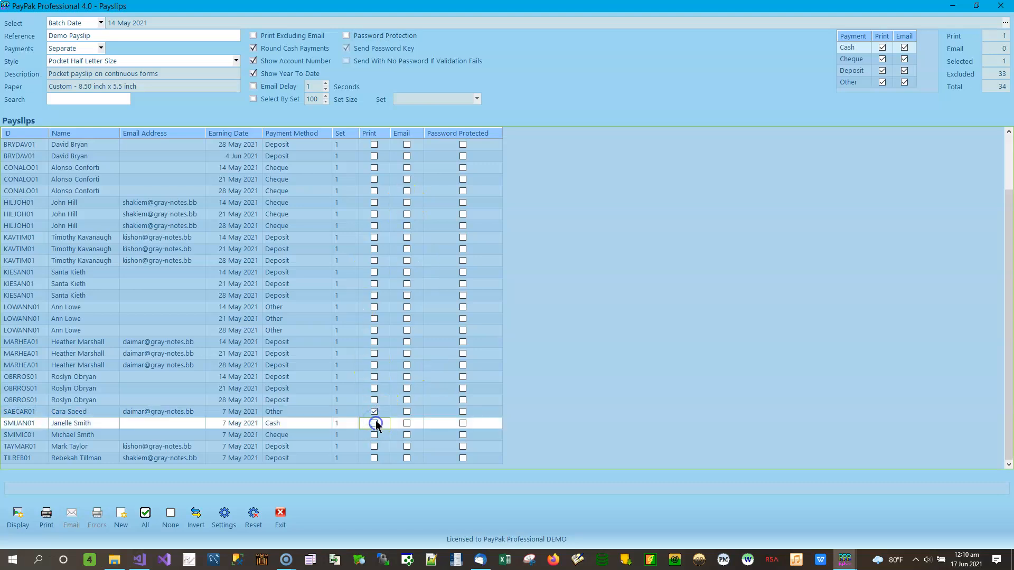
{"action": "left_click", "coordinate": [409, 412]}
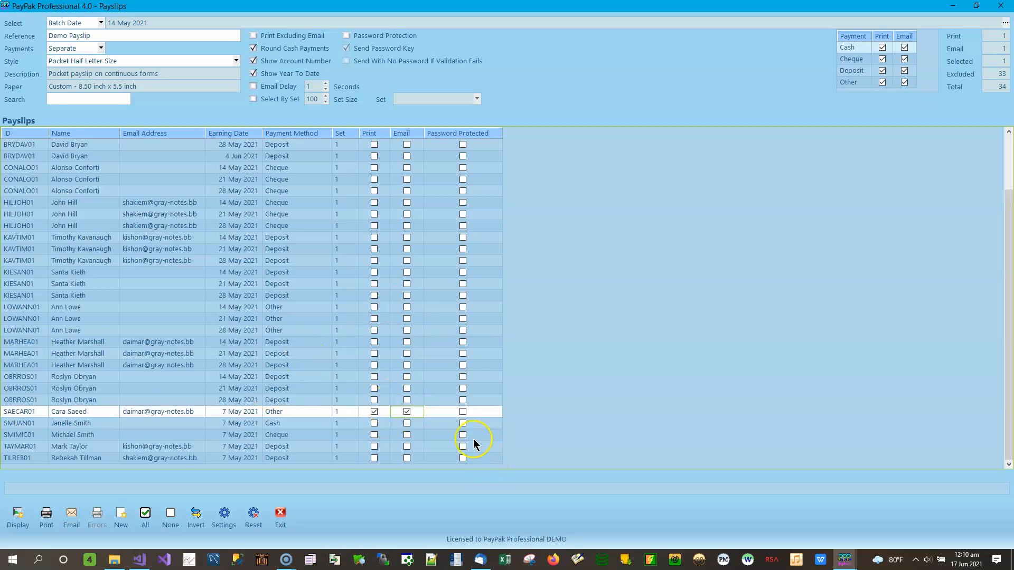
Try to mark a payslip without an email address for email, and clear the print and email marks on the 7 May Other-payment payslip
{"action": "left_click", "coordinate": [407, 400]}
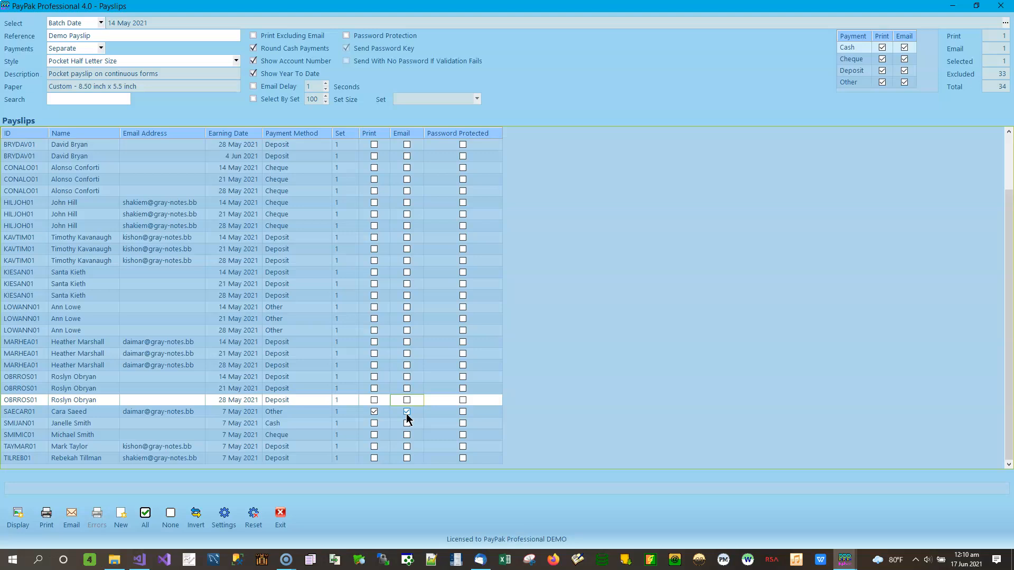
{"action": "left_click", "coordinate": [375, 411]}
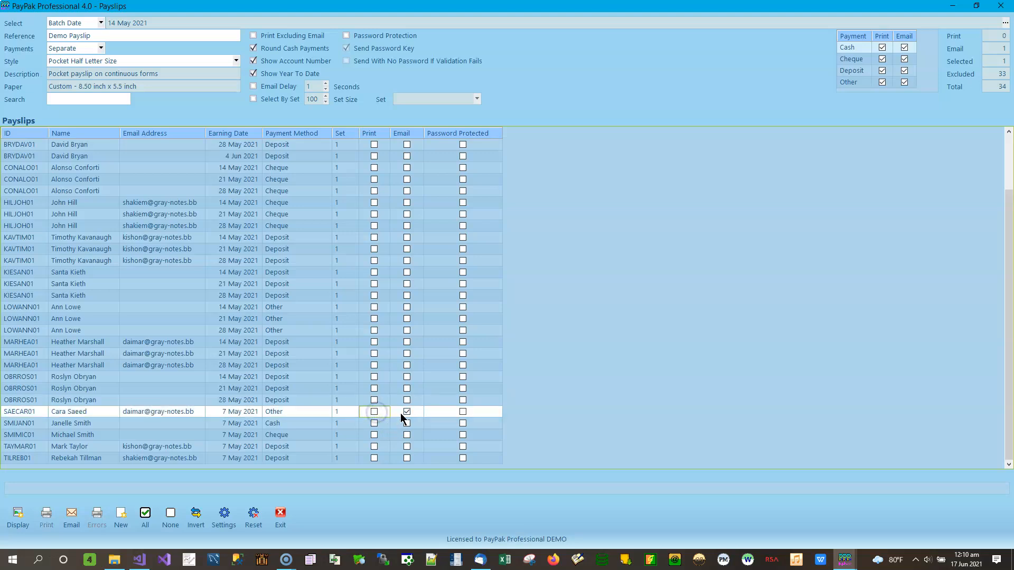
{"action": "left_click", "coordinate": [405, 413]}
Clear the 14 May 2021 batch from the batch selection, then try selecting all 2020 batches and deselect them
{"action": "left_click", "coordinate": [1006, 25]}
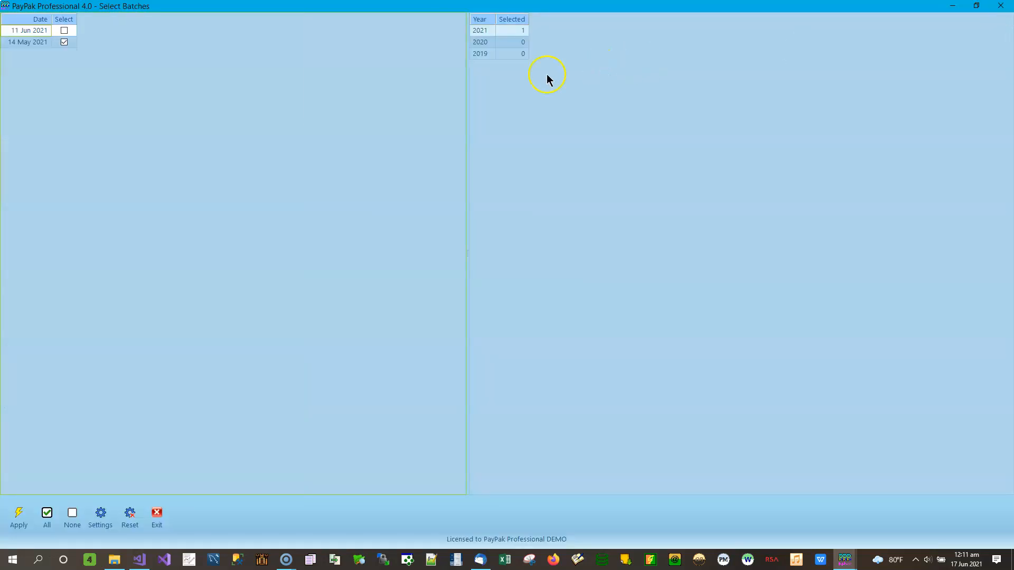
{"action": "left_click", "coordinate": [64, 42]}
{"action": "left_click", "coordinate": [64, 30]}
{"action": "left_click", "coordinate": [490, 41]}
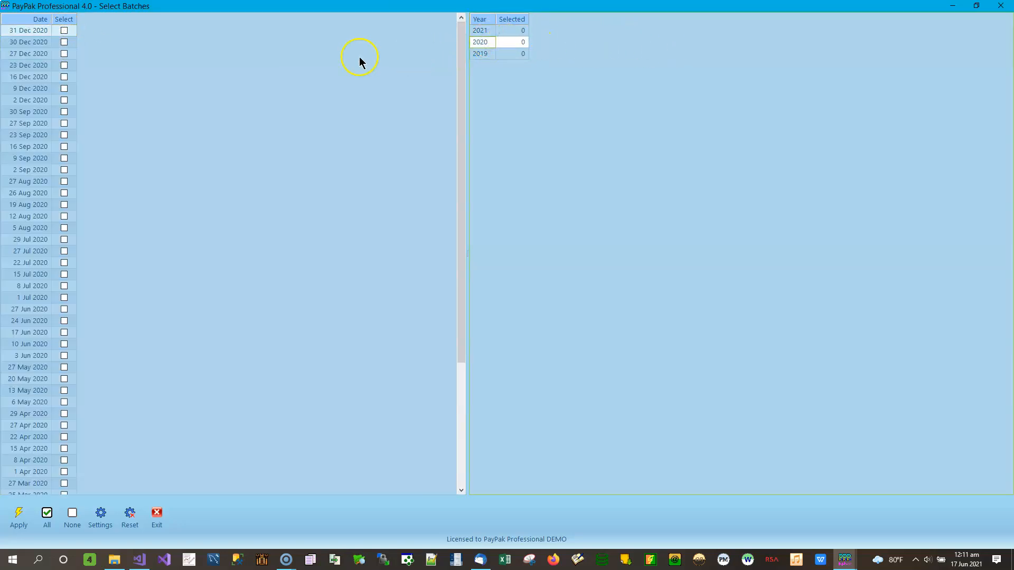
{"action": "left_click", "coordinate": [47, 515]}
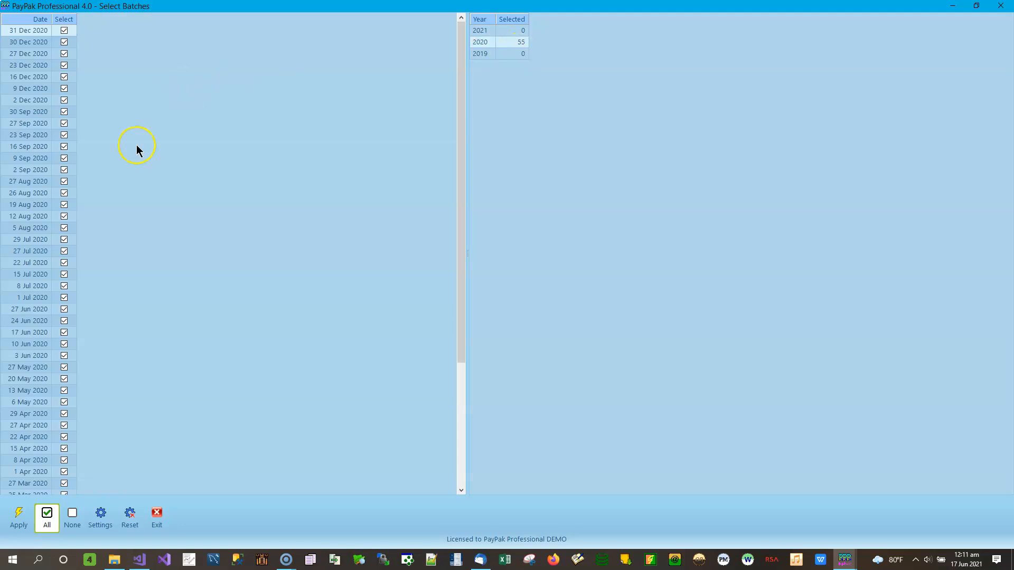
{"action": "left_click", "coordinate": [72, 515]}
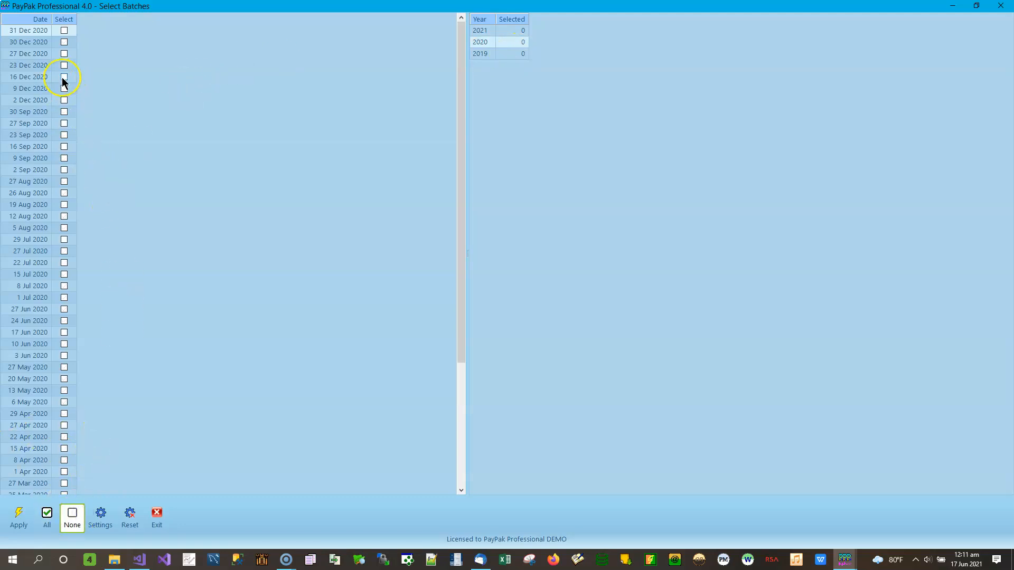
Select the seven batches dated 2 to 31 December 2020, apply the selection and display their payslips
{"action": "left_click", "coordinate": [64, 100]}
{"action": "left_click", "coordinate": [65, 88]}
{"action": "left_click", "coordinate": [65, 77]}
{"action": "left_click", "coordinate": [64, 63]}
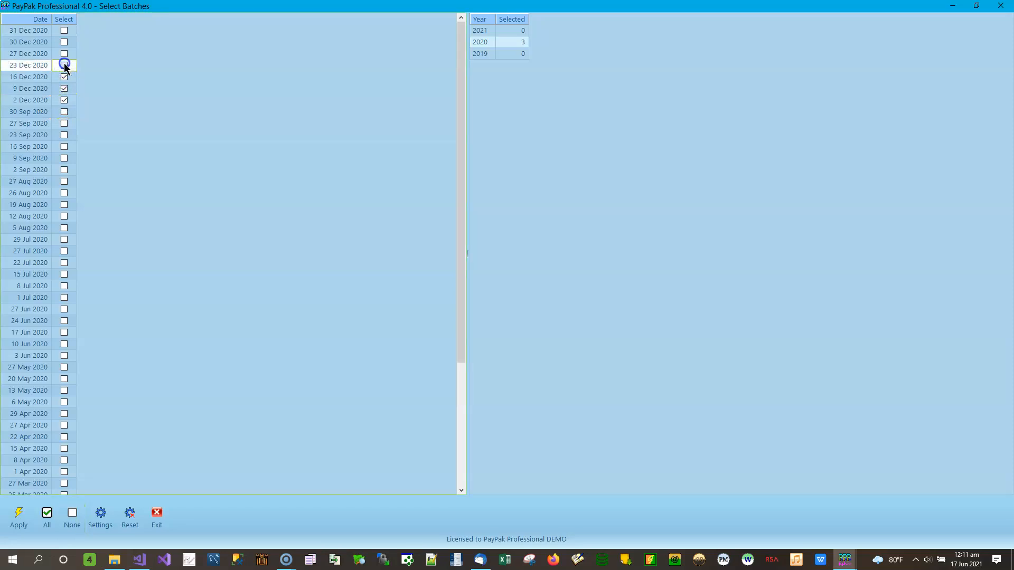
{"action": "left_click", "coordinate": [64, 51]}
{"action": "left_click", "coordinate": [64, 42]}
{"action": "left_click", "coordinate": [64, 30]}
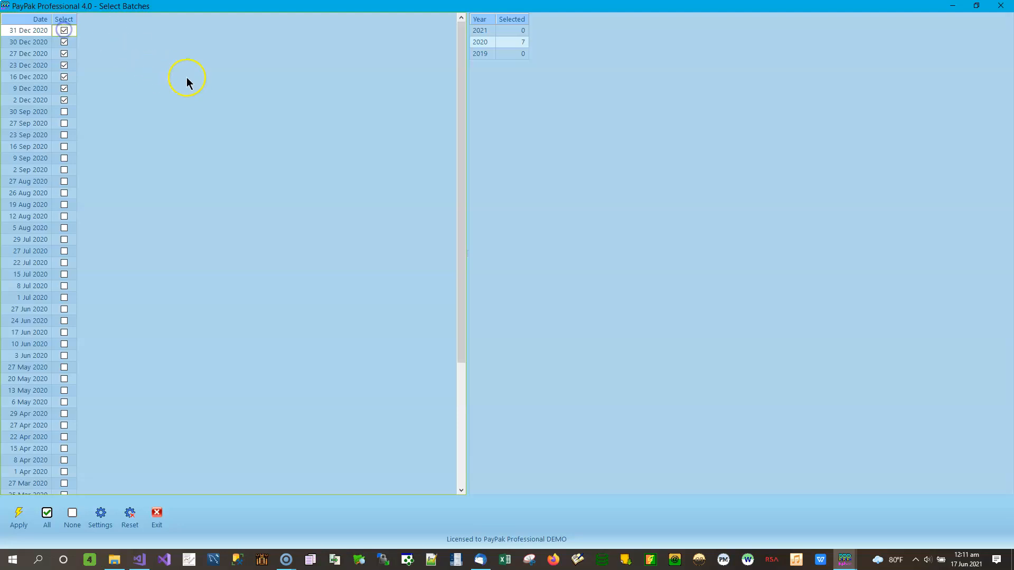
{"action": "left_click", "coordinate": [18, 516]}
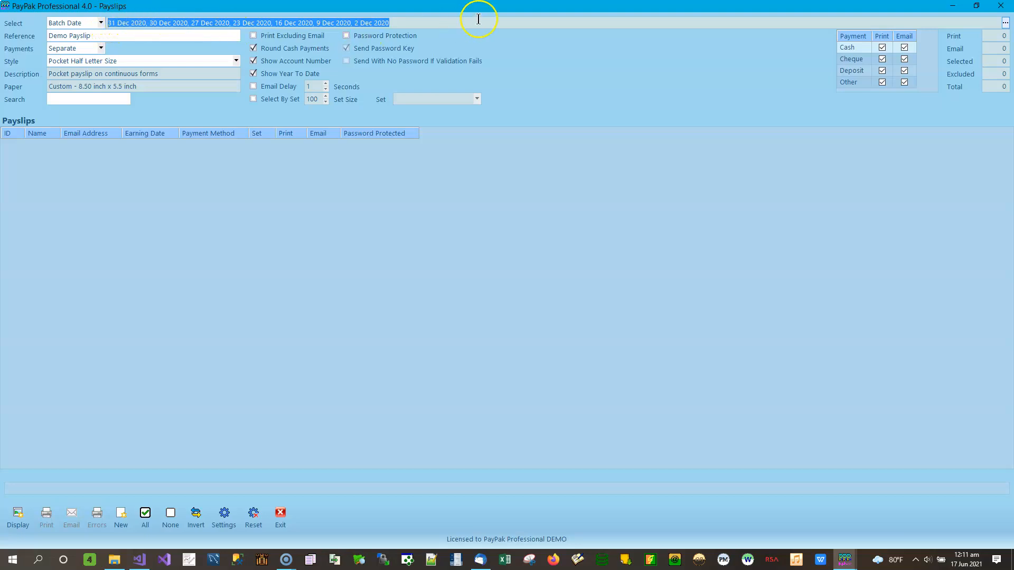
{"action": "left_click", "coordinate": [21, 520]}
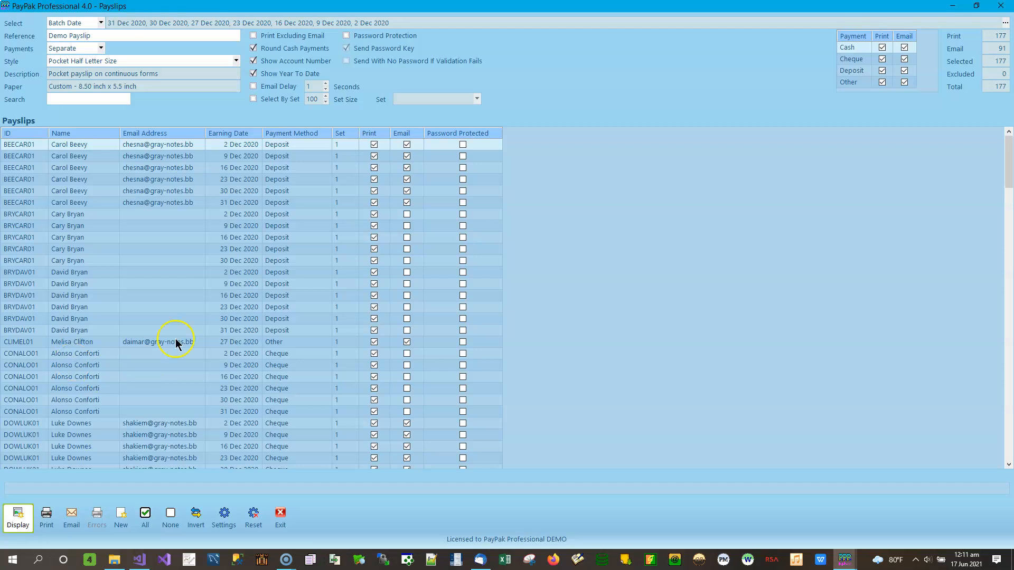
Clear the print and email marks from all payslips and search the list by an employee's surname
{"action": "left_click", "coordinate": [170, 517]}
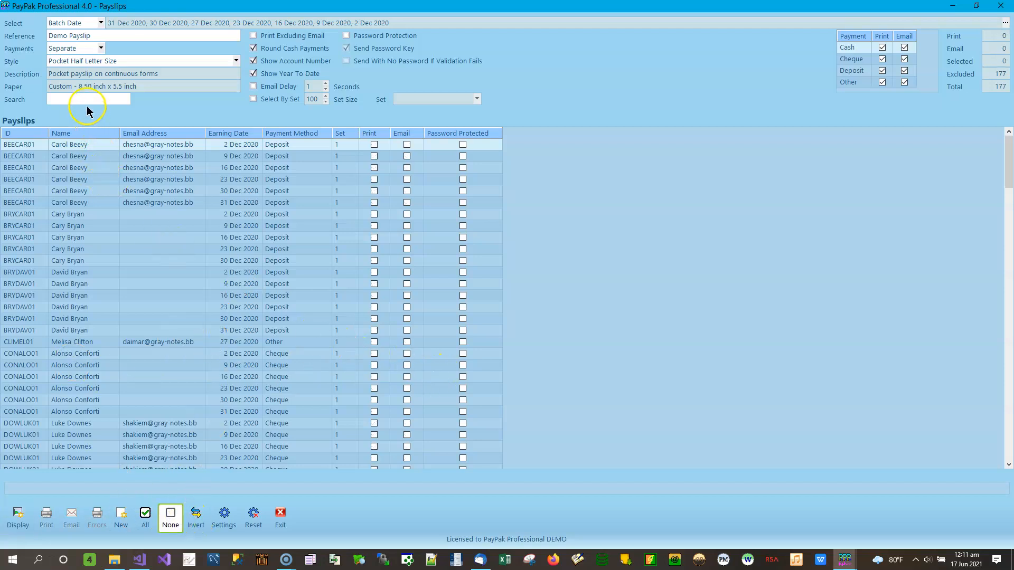
{"action": "left_click", "coordinate": [69, 100]}
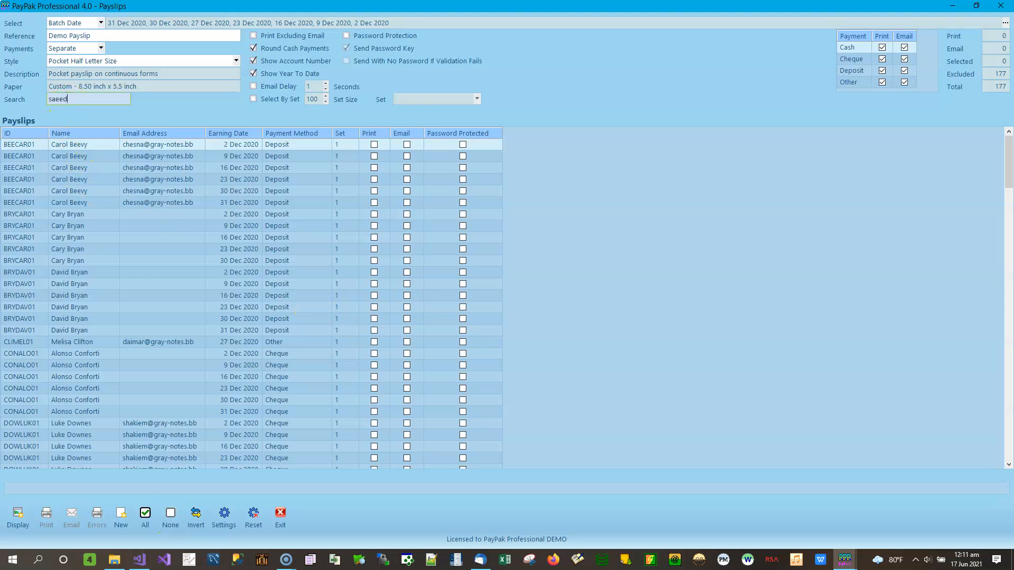
{"action": "type", "text": "saeed"}
{"action": "key", "text": "Return"}
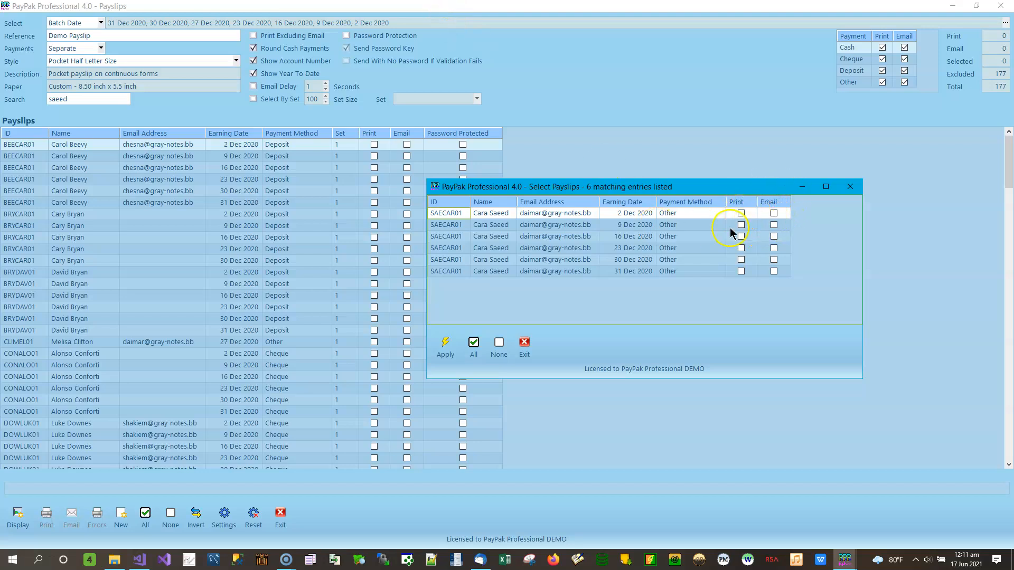
Mark all matching payslips for print and email, apply the selection and find them in the payslip list
{"action": "left_click", "coordinate": [474, 346]}
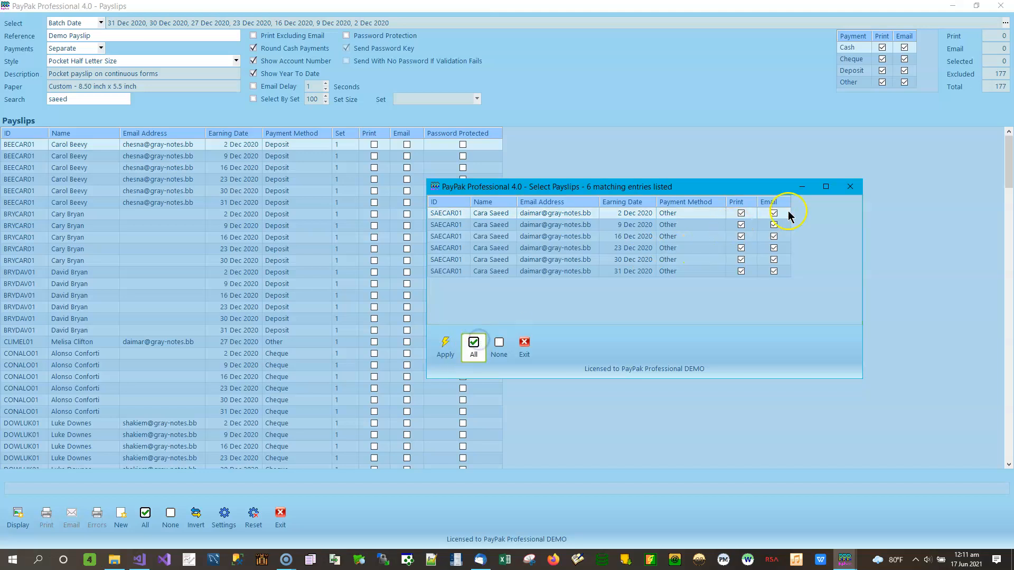
{"action": "left_click", "coordinate": [445, 347]}
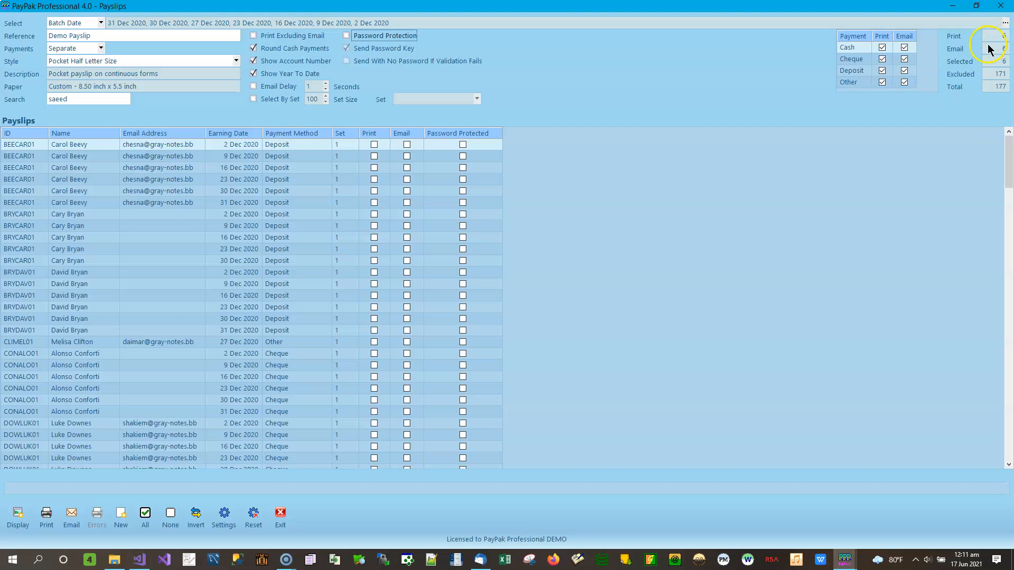
{"action": "left_click", "coordinate": [1008, 452]}
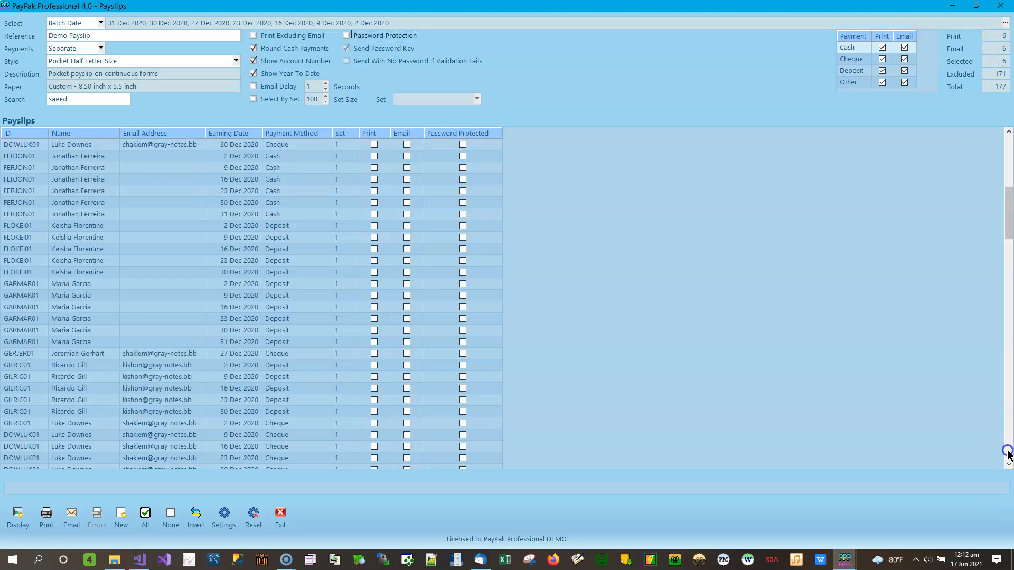
{"action": "left_click", "coordinate": [1008, 453]}
{"action": "left_click", "coordinate": [1008, 453]}
{"action": "left_click", "coordinate": [1008, 453]}
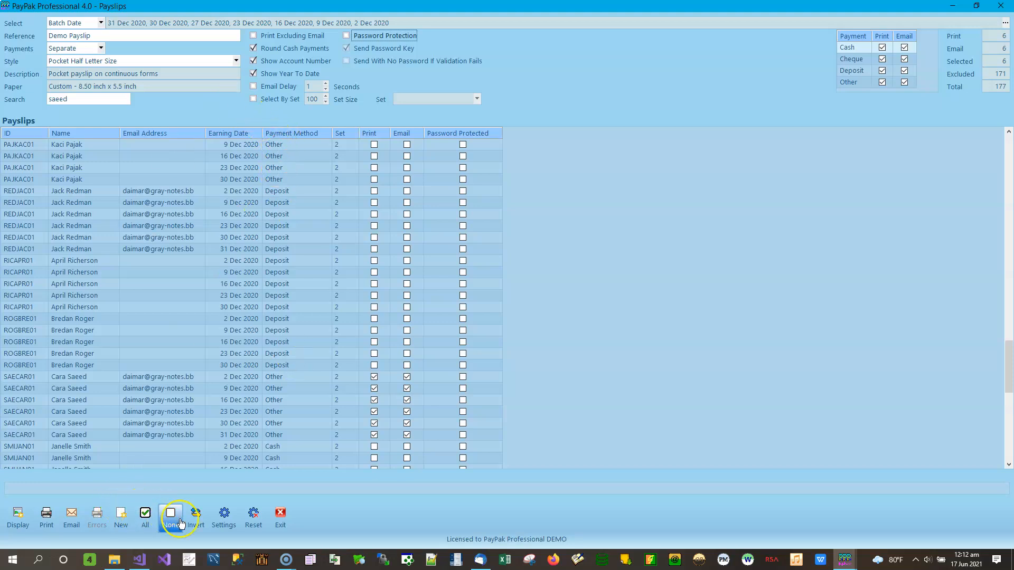
Start a new payslip selection, set the style to PayPak 3 - Portrait and confirm the settings
{"action": "left_click", "coordinate": [120, 519]}
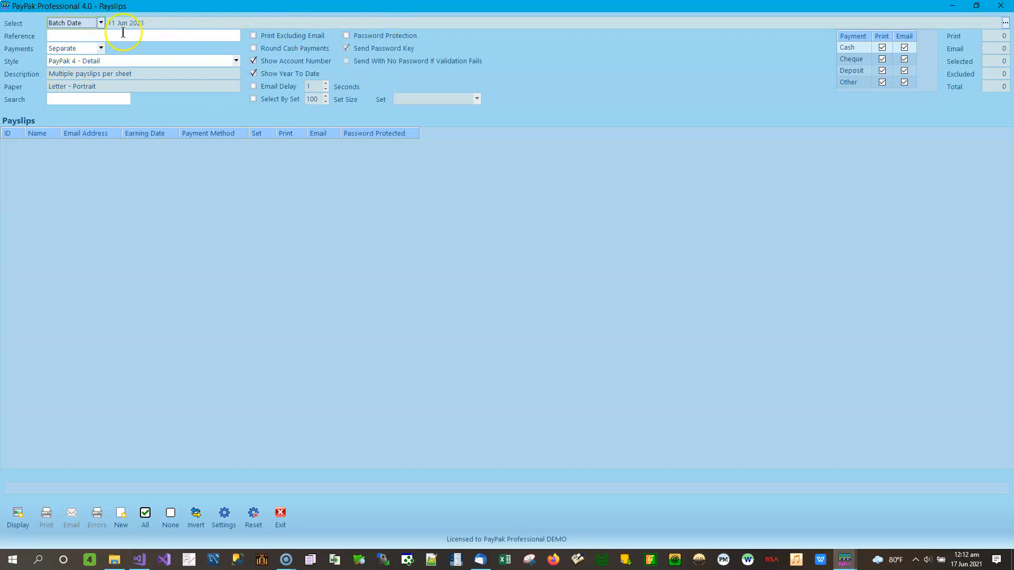
{"action": "left_click", "coordinate": [105, 23]}
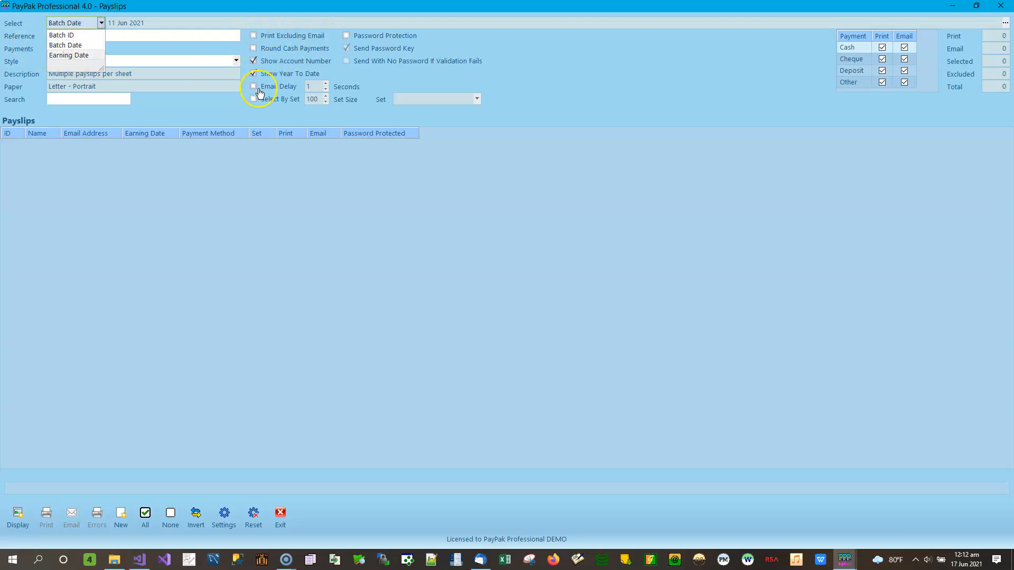
{"action": "left_click", "coordinate": [212, 50]}
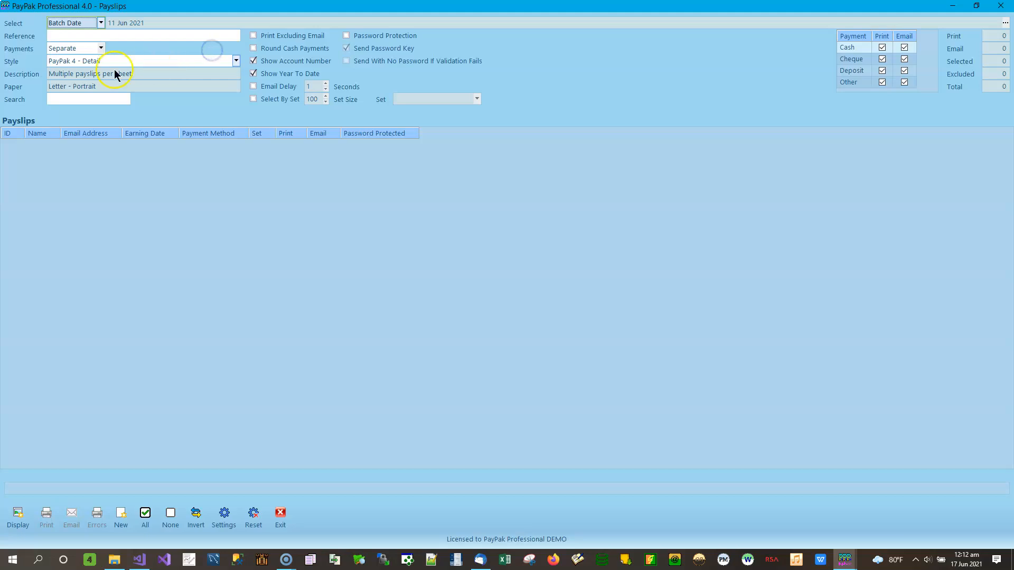
{"action": "left_click", "coordinate": [236, 61]}
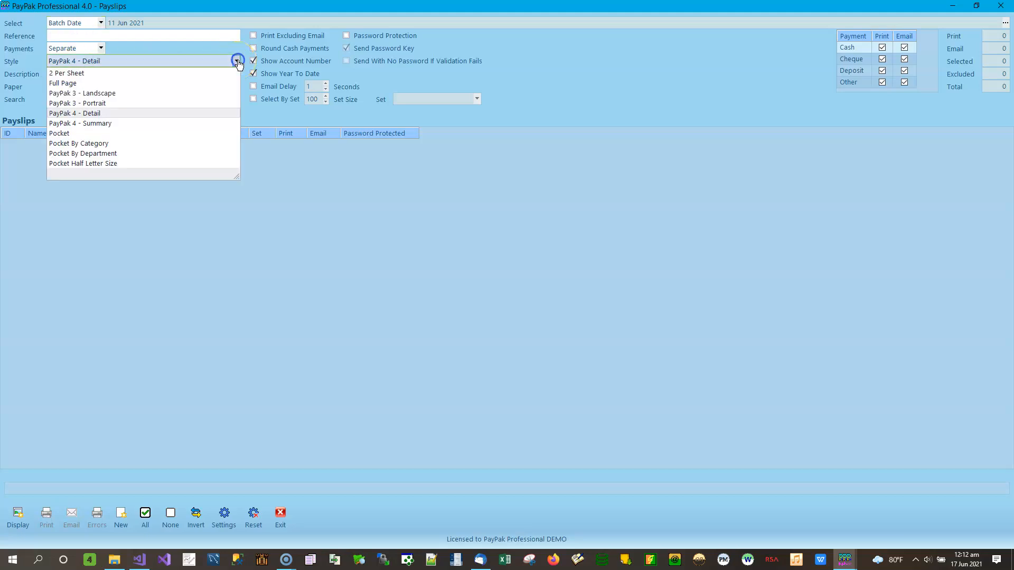
{"action": "left_click", "coordinate": [112, 103]}
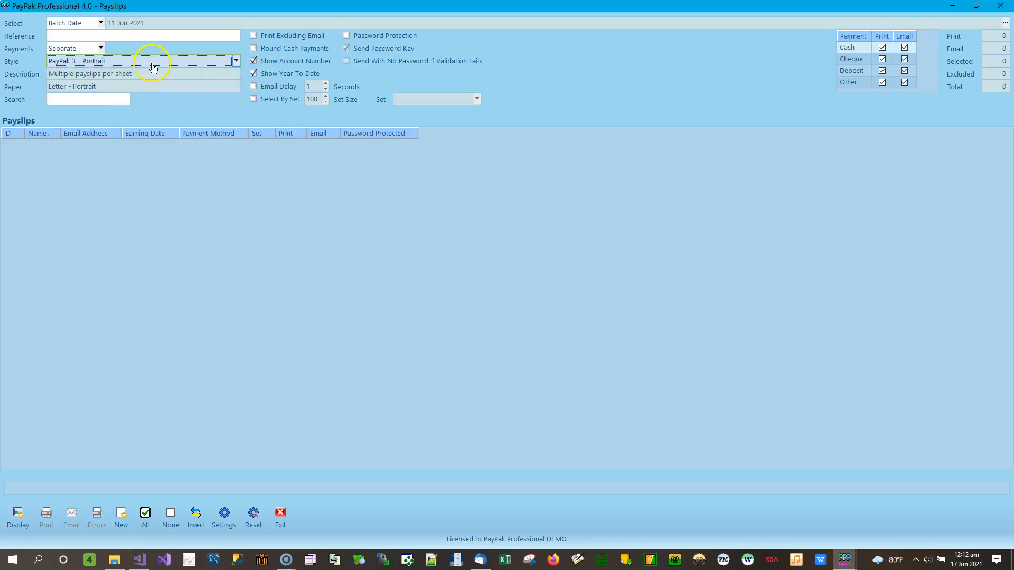
{"action": "left_click", "coordinate": [228, 525]}
{"action": "left_click", "coordinate": [543, 319]}
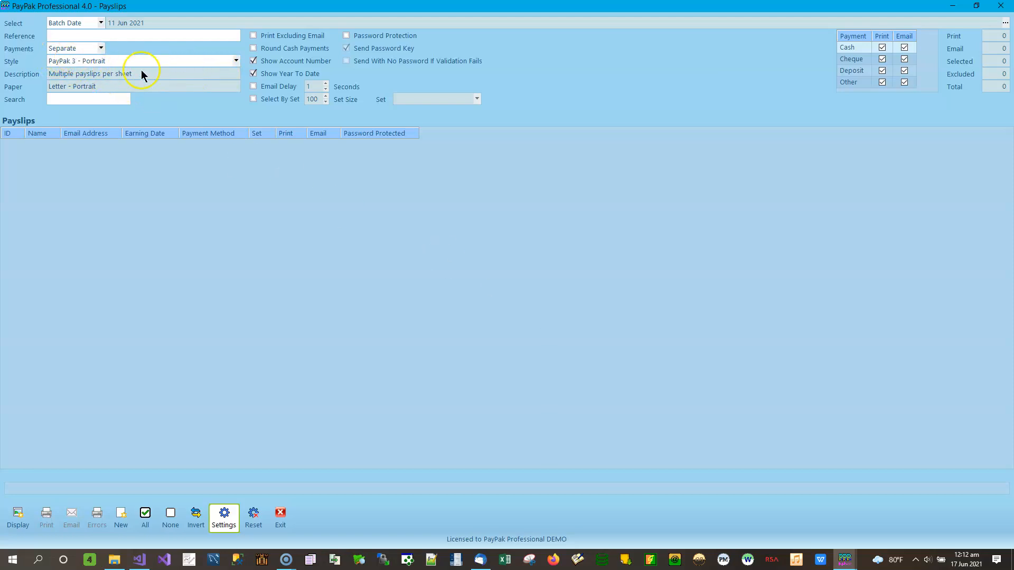
{"action": "left_click", "coordinate": [100, 48]}
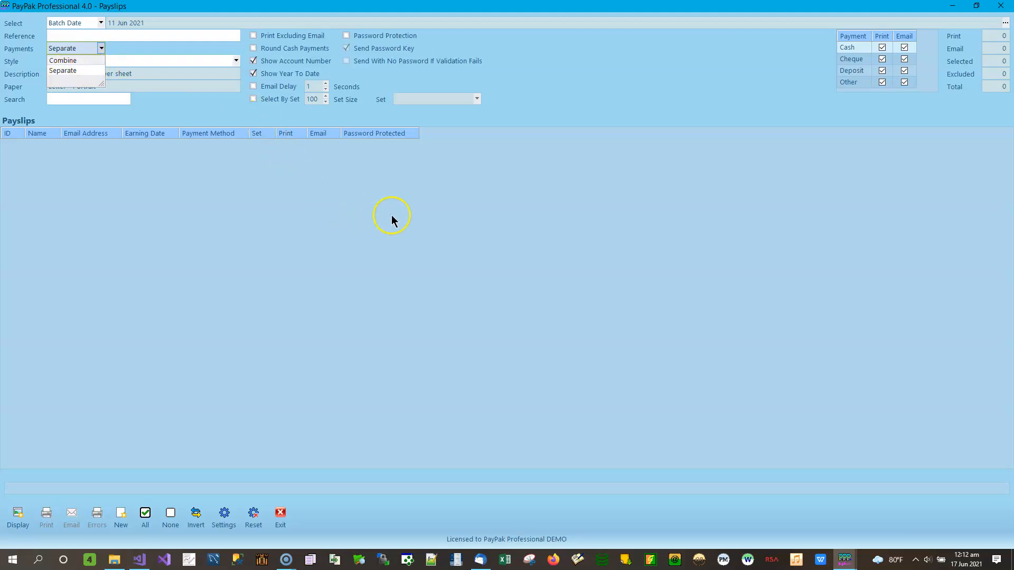
{"action": "left_click", "coordinate": [562, 52]}
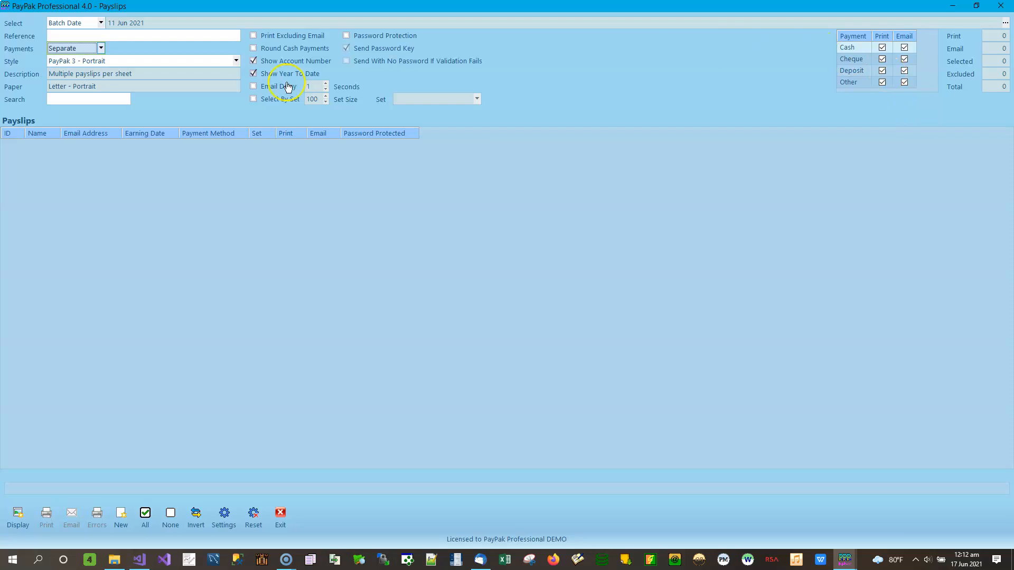